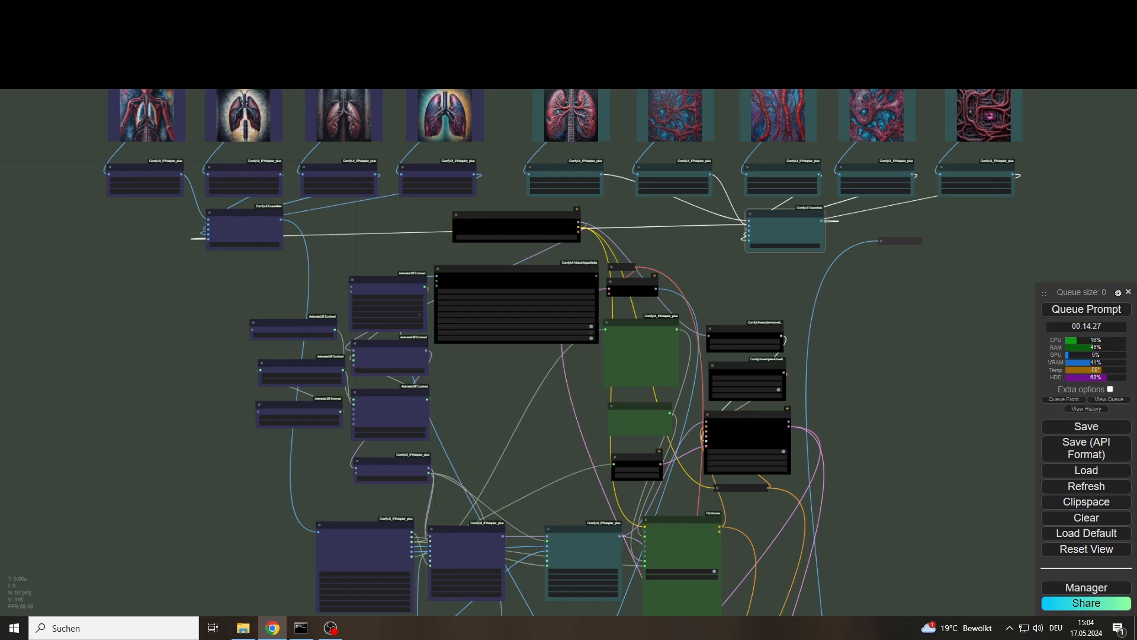
# Show the preview on the Video Combine node and examine the rendered animation up close
pyautogui.rightClick(516, 270)
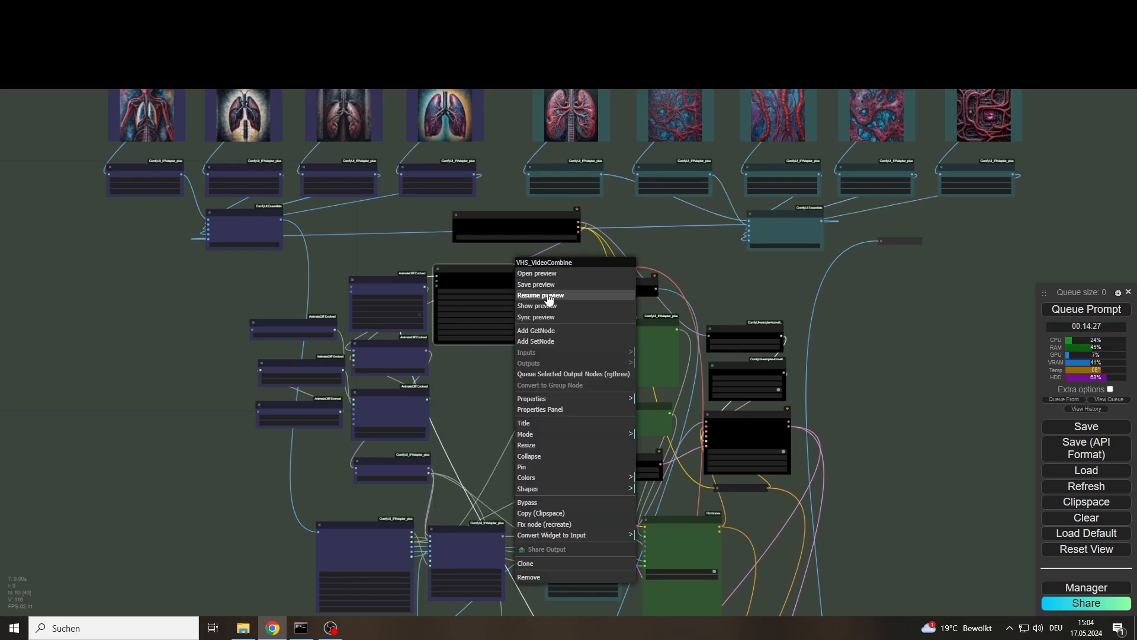
pyautogui.click(580, 311)
pyautogui.scroll(10, 559, 434)
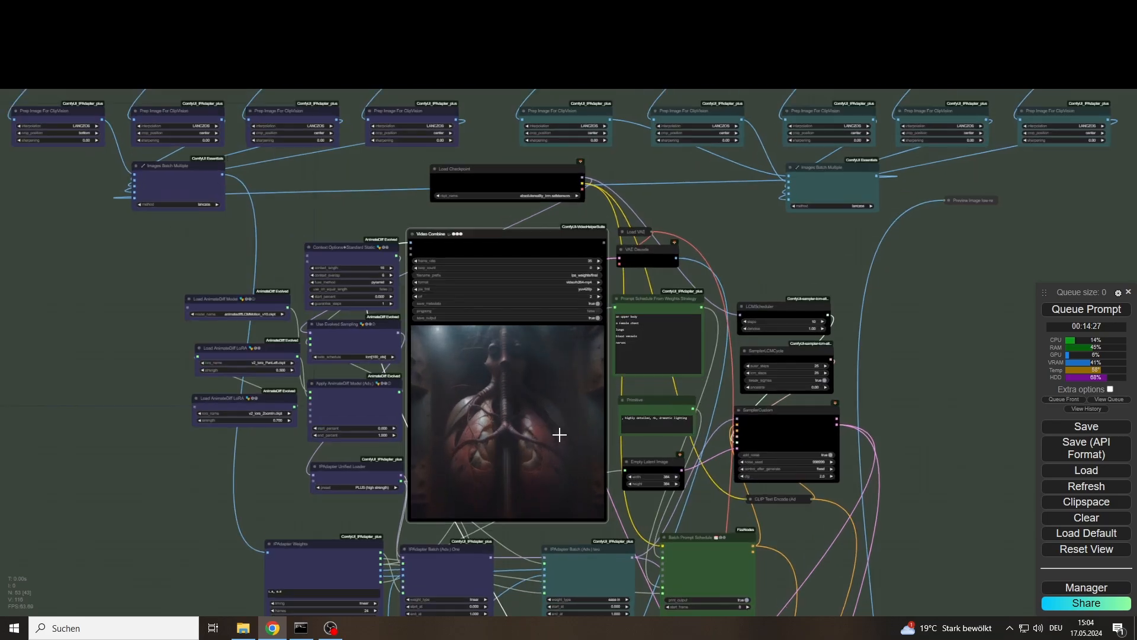
pyautogui.scroll(1, 503, 425)
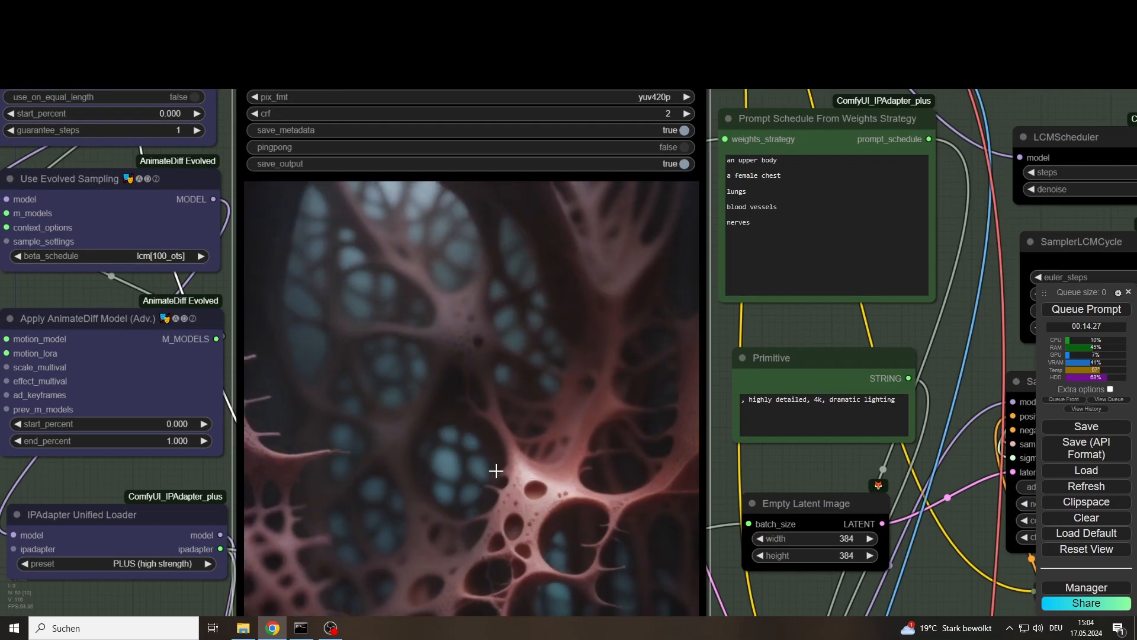
pyautogui.moveTo(497, 472); pyautogui.dragTo(508, 418)
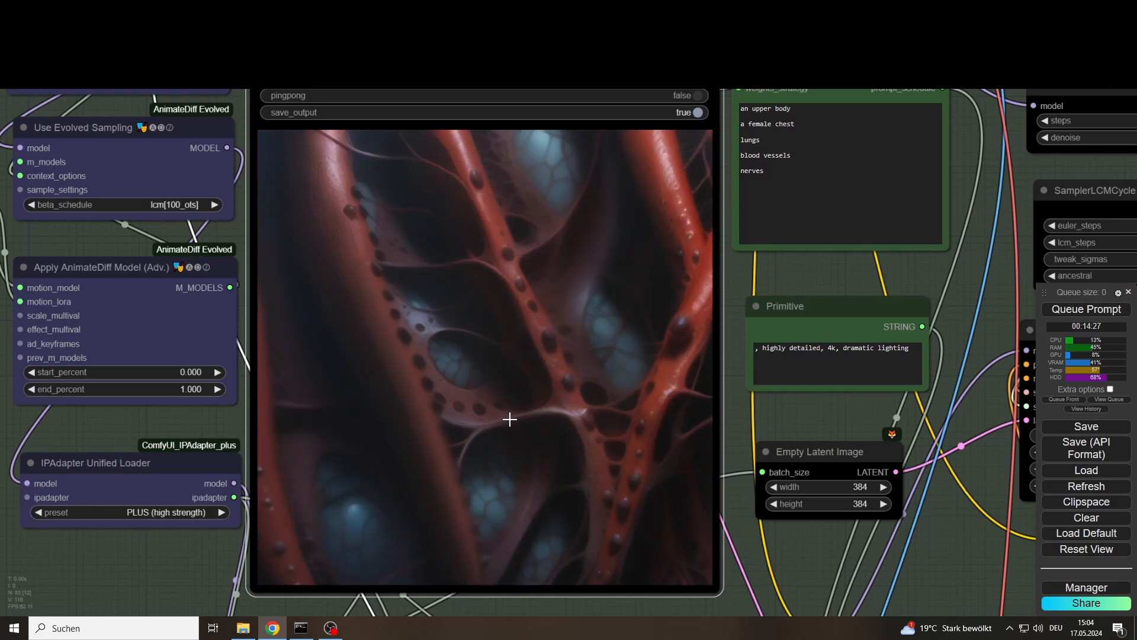
pyautogui.scroll(1, 499, 390)
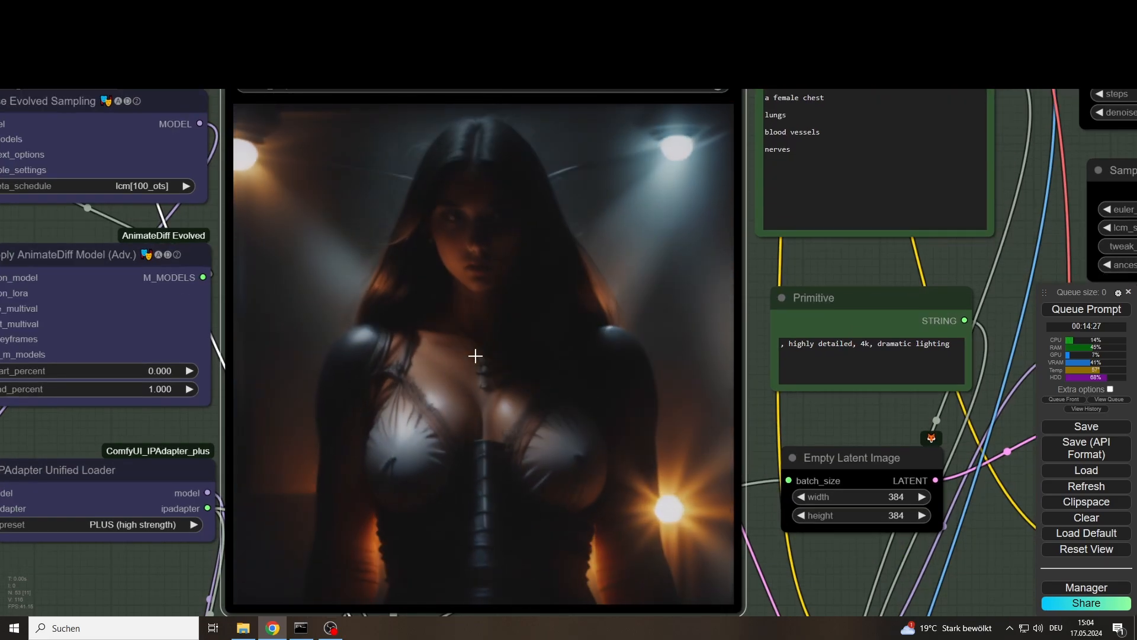
pyautogui.scroll(-1, 475, 356)
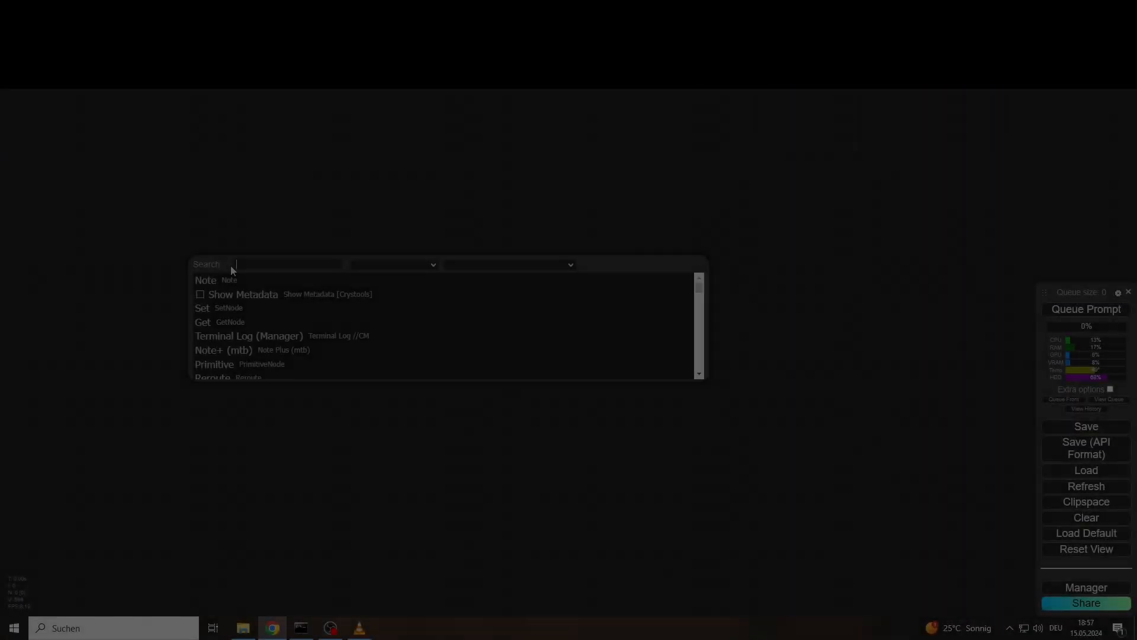
# Add a Load Checkpoint node and choose the absolutereality_lcm.safetensors checkpoint
pyautogui.write('che')
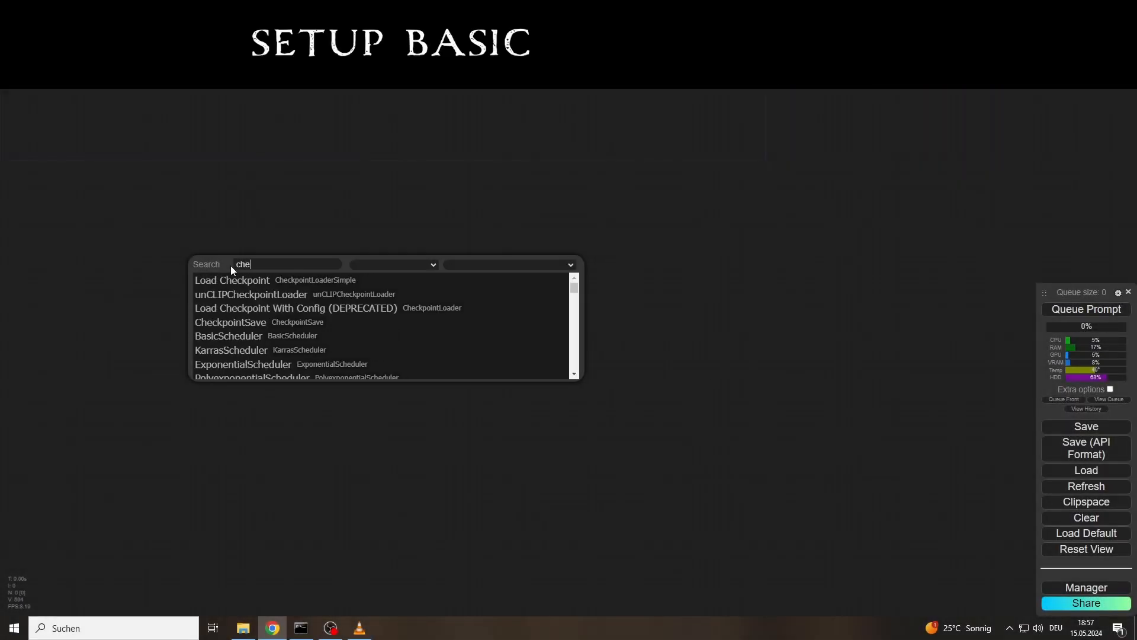
pyautogui.press('Down')
pyautogui.press('Return')
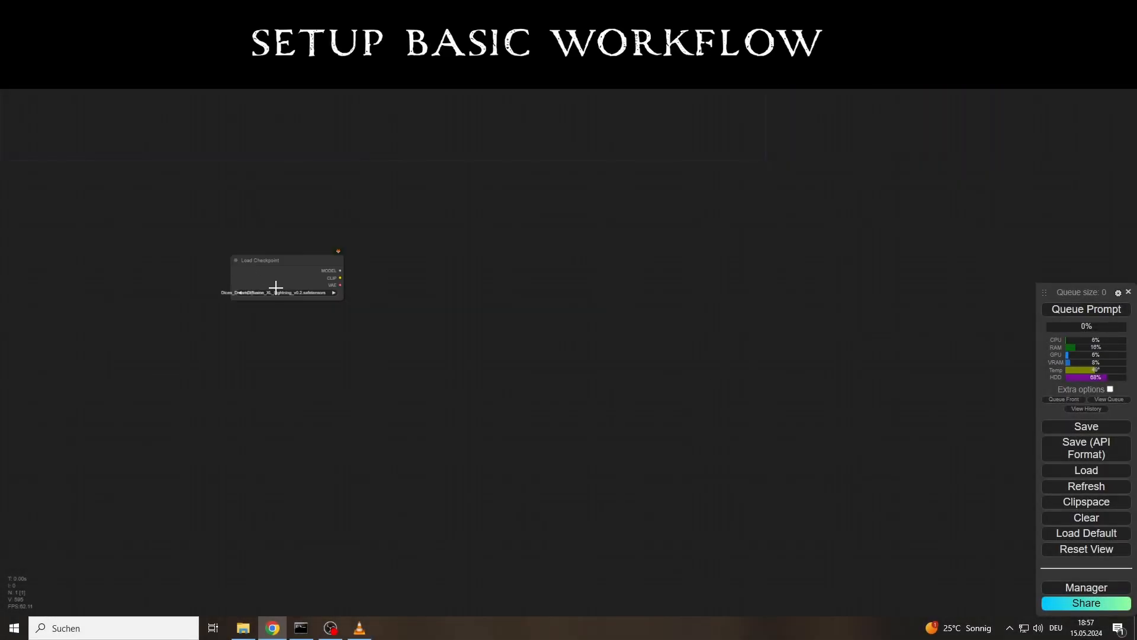
pyautogui.click(276, 288)
pyautogui.click(311, 309)
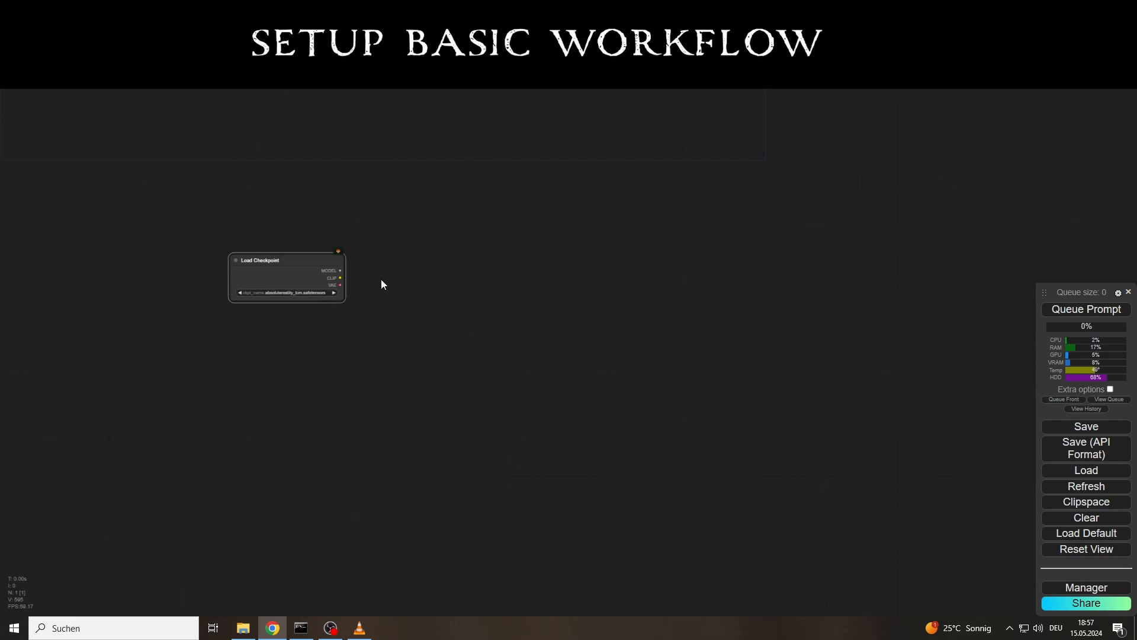
pyautogui.moveTo(370, 281); pyautogui.dragTo(256, 297)
pyautogui.scroll(1, 303, 283)
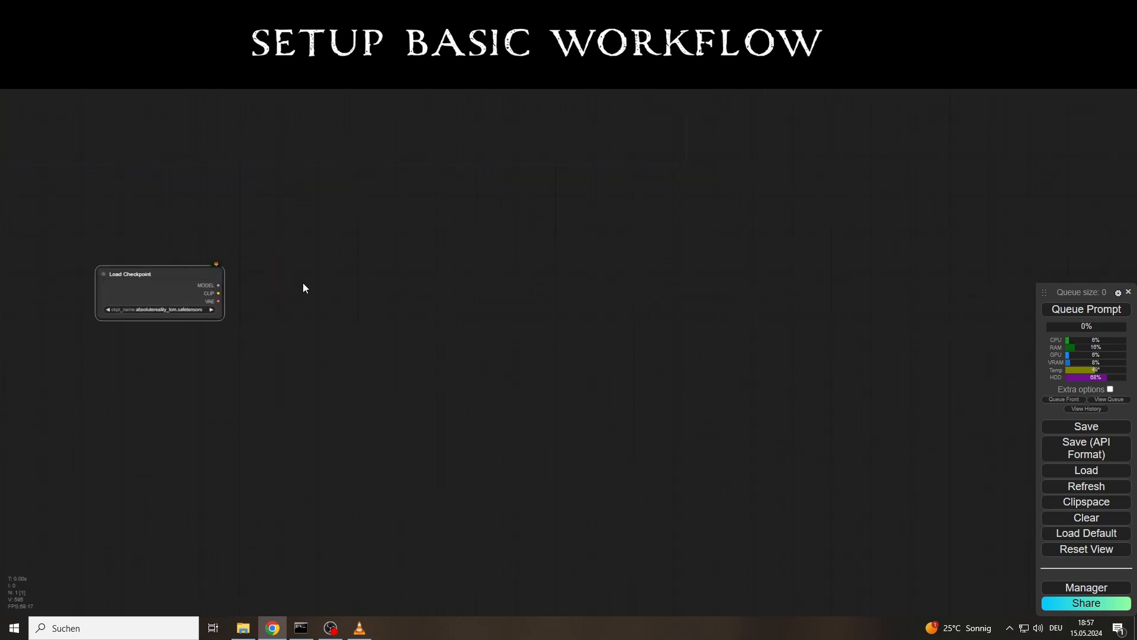
pyautogui.click(303, 283)
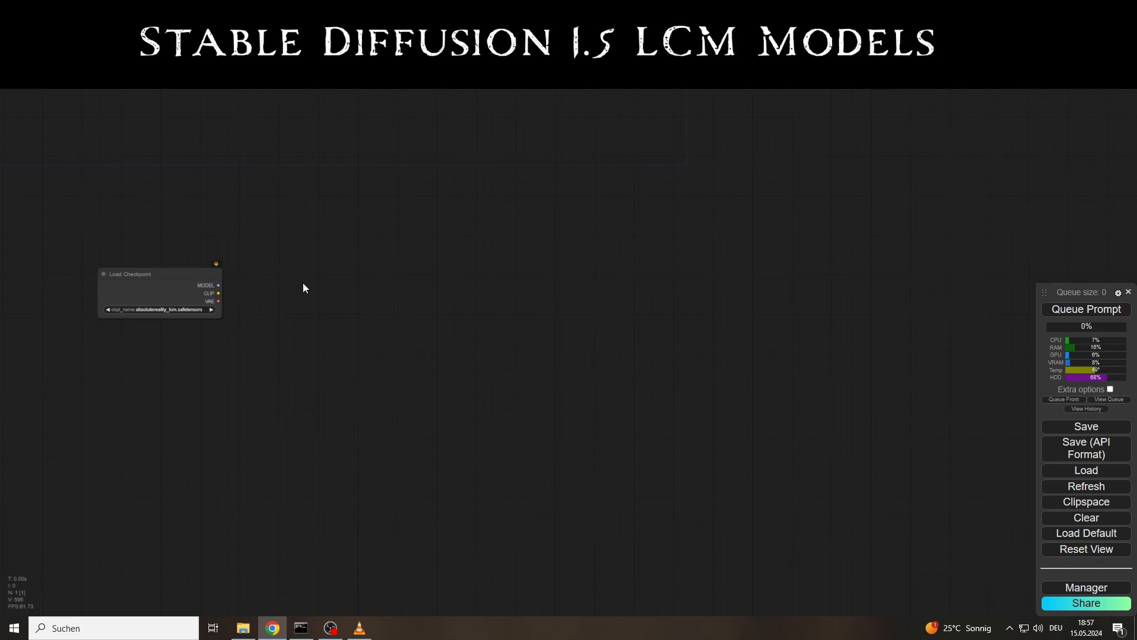
# Add a Use Evolved Sampling node and attach a Context Options Standard Static node to its context_options input
pyautogui.doubleClick(303, 283)
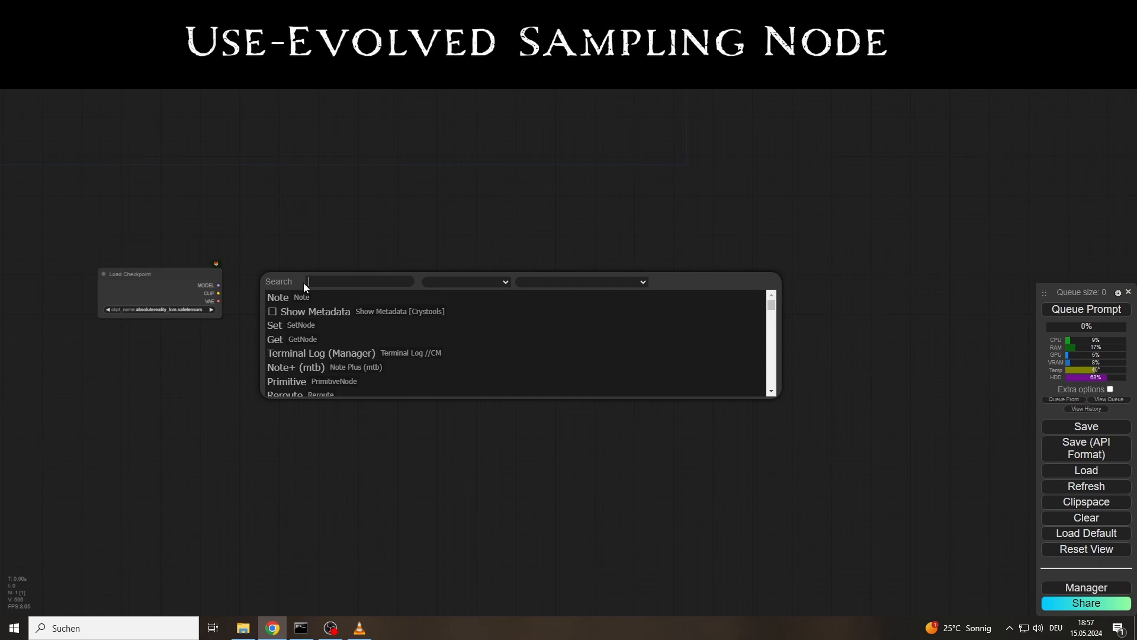
pyautogui.write('use evo')
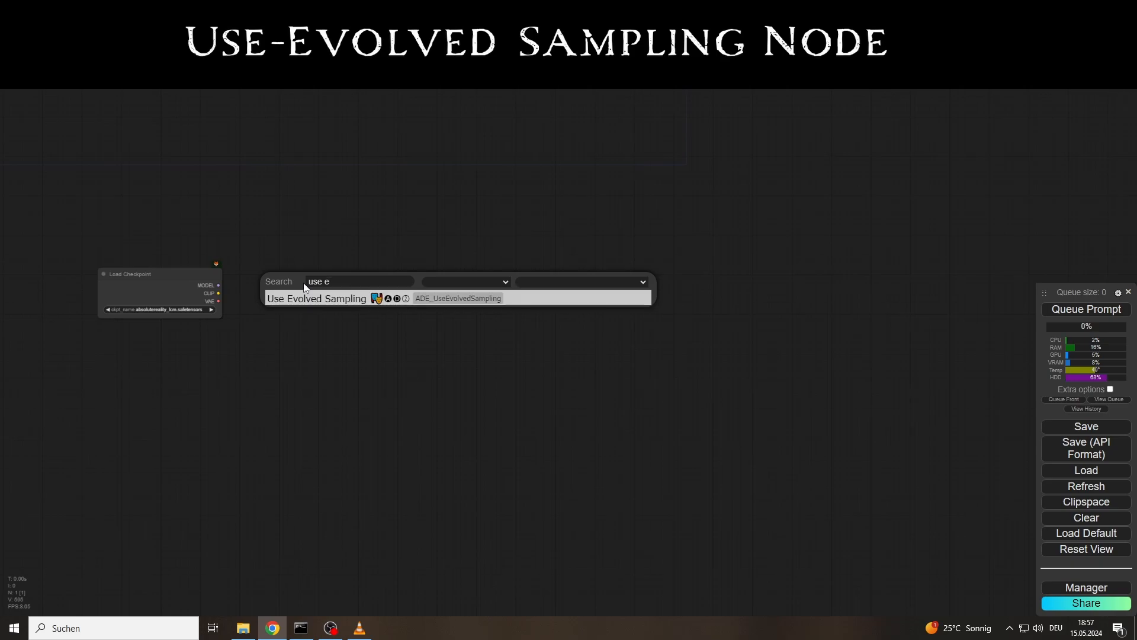
pyautogui.press('Return')
pyautogui.moveTo(361, 291); pyautogui.dragTo(404, 366)
pyautogui.click(371, 400)
# Chain Load AnimateDiff Model and Apply AnimateDiff Model (Adv.) into Use Evolved Sampling's m_models input, and feed its model input from Load Checkpoint
pyautogui.moveTo(368, 287); pyautogui.dragTo(282, 376)
pyautogui.click(362, 410)
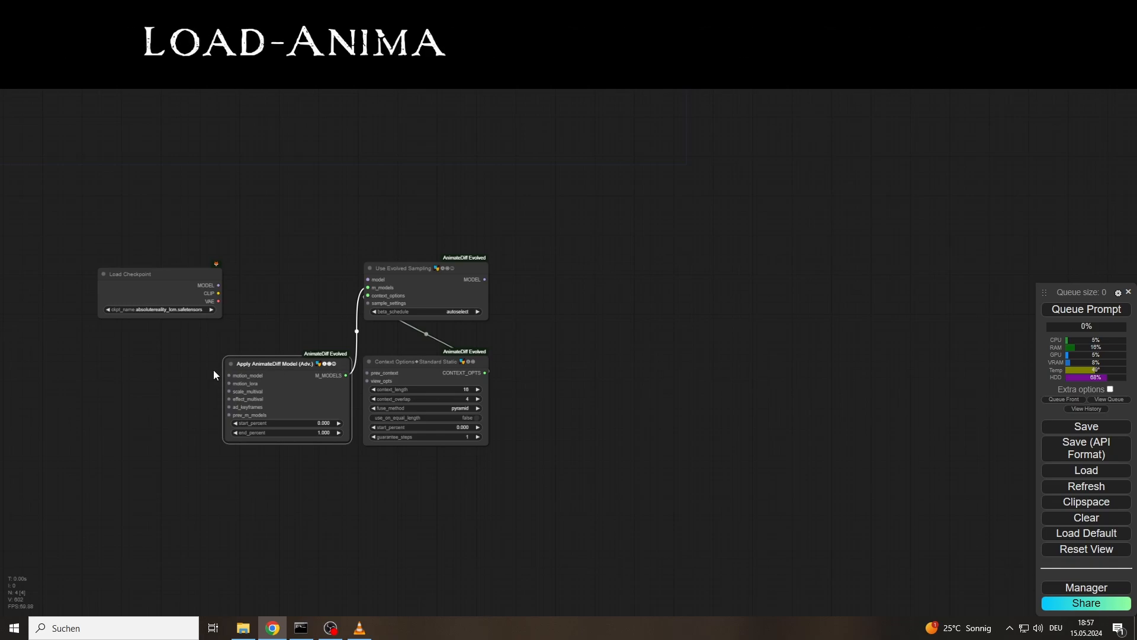
pyautogui.moveTo(230, 375); pyautogui.dragTo(141, 426)
pyautogui.click(187, 413)
pyautogui.moveTo(217, 285); pyautogui.dragTo(368, 279)
# Add an IPAdapter Unified Loader node and connect the Use Evolved Sampling model output to its model input
pyautogui.moveTo(533, 320); pyautogui.dragTo(504, 313)
pyautogui.moveTo(580, 330); pyautogui.dragTo(505, 335)
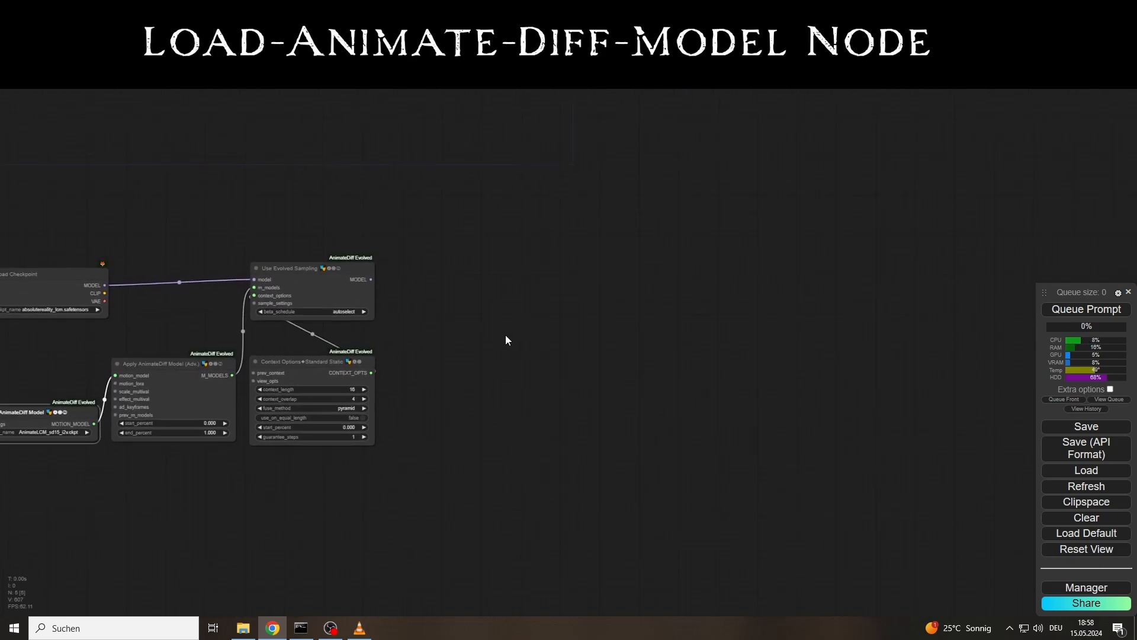
pyautogui.moveTo(493, 274); pyautogui.dragTo(485, 282)
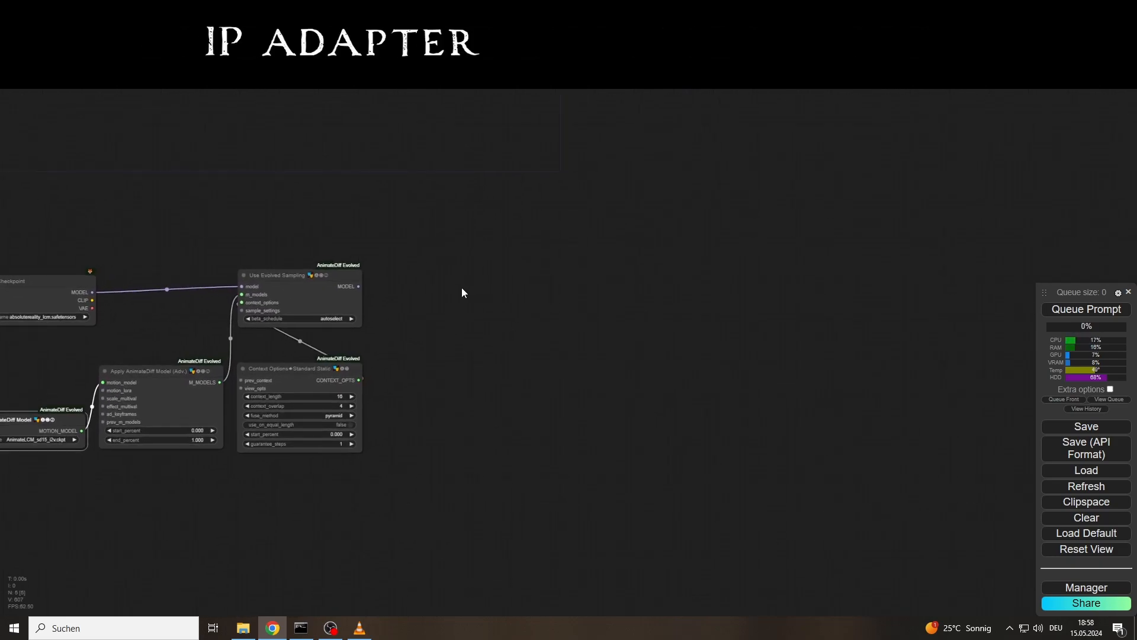
pyautogui.doubleClick(457, 286)
pyautogui.write('unifie')
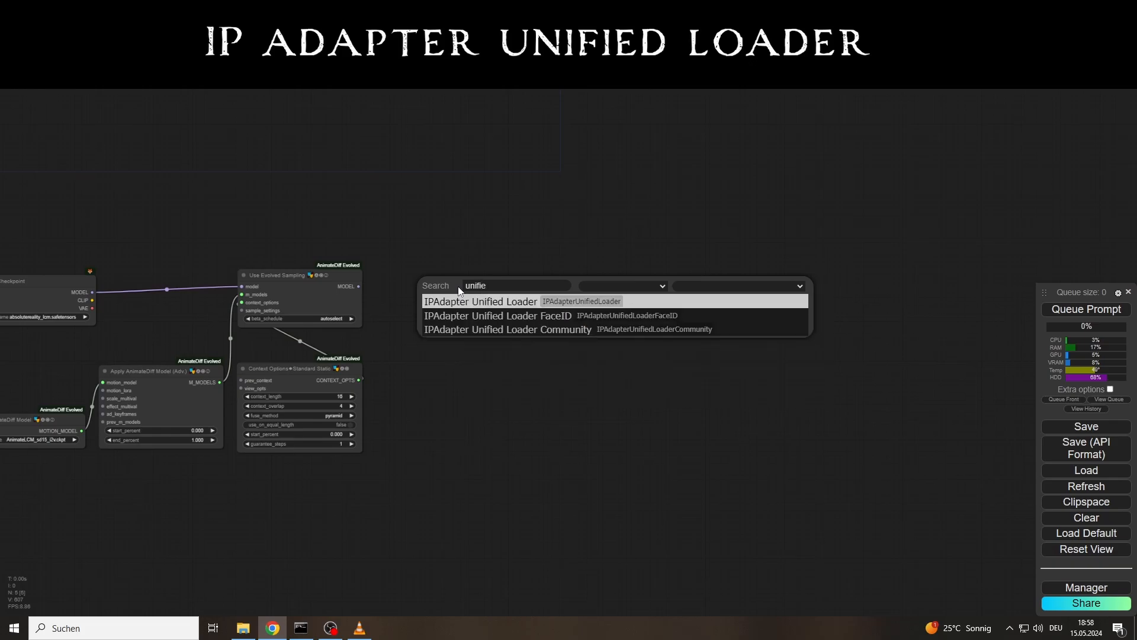
pyautogui.press('Return')
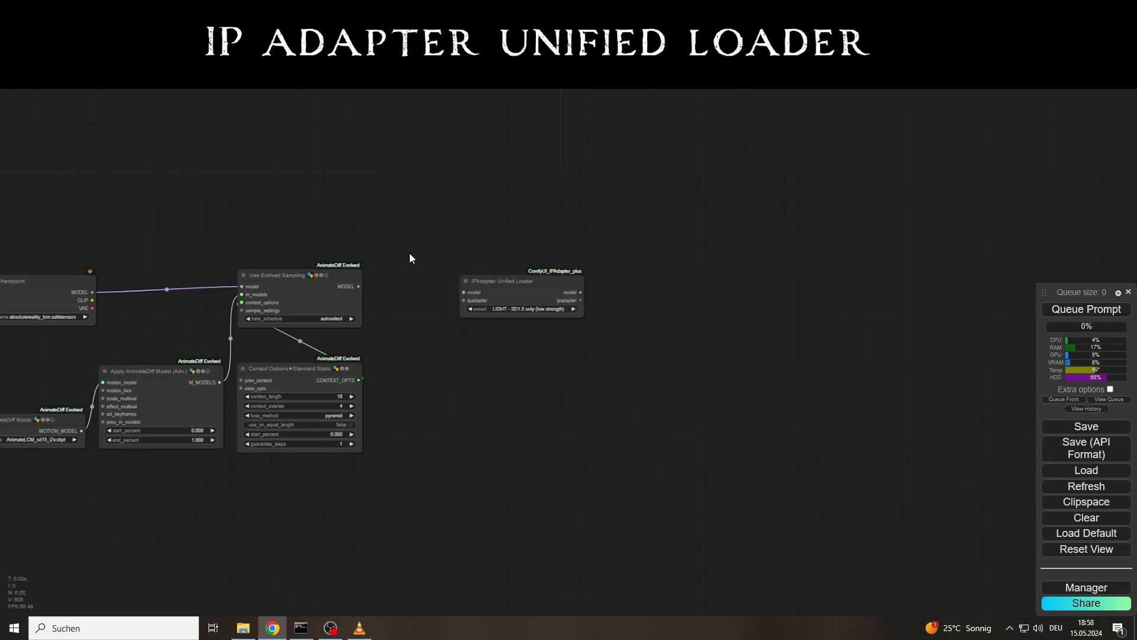
pyautogui.moveTo(360, 284); pyautogui.dragTo(464, 286)
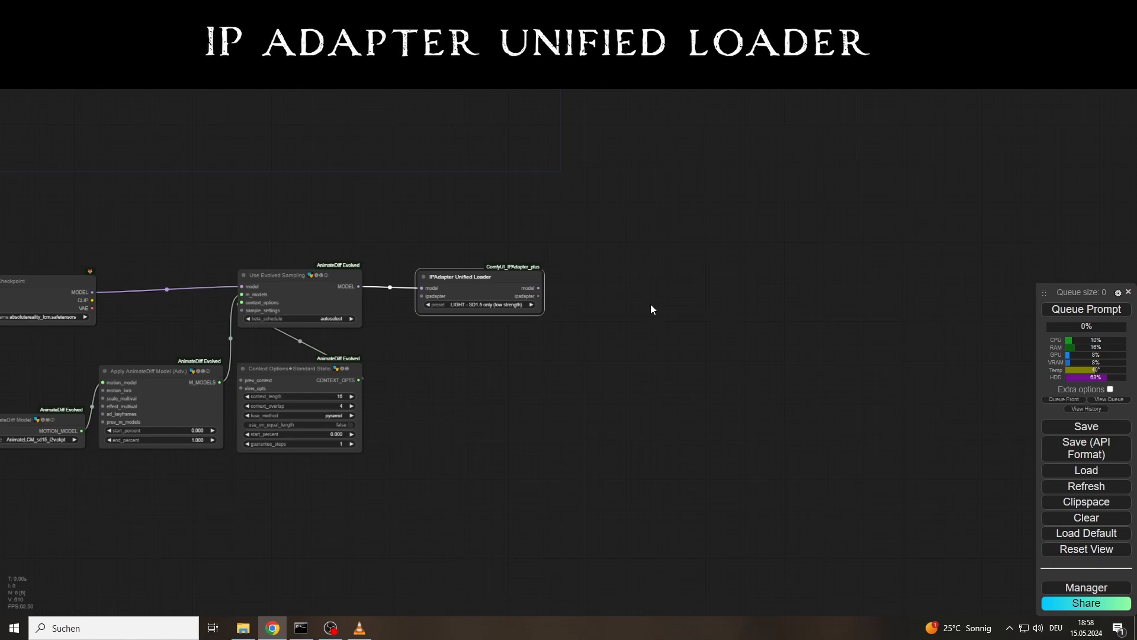
# Add an IPAdapter Batch (Adv.) node after the unified loader and place a duplicate of it alongside
pyautogui.moveTo(650, 304); pyautogui.dragTo(463, 301)
pyautogui.doubleClick(460, 299)
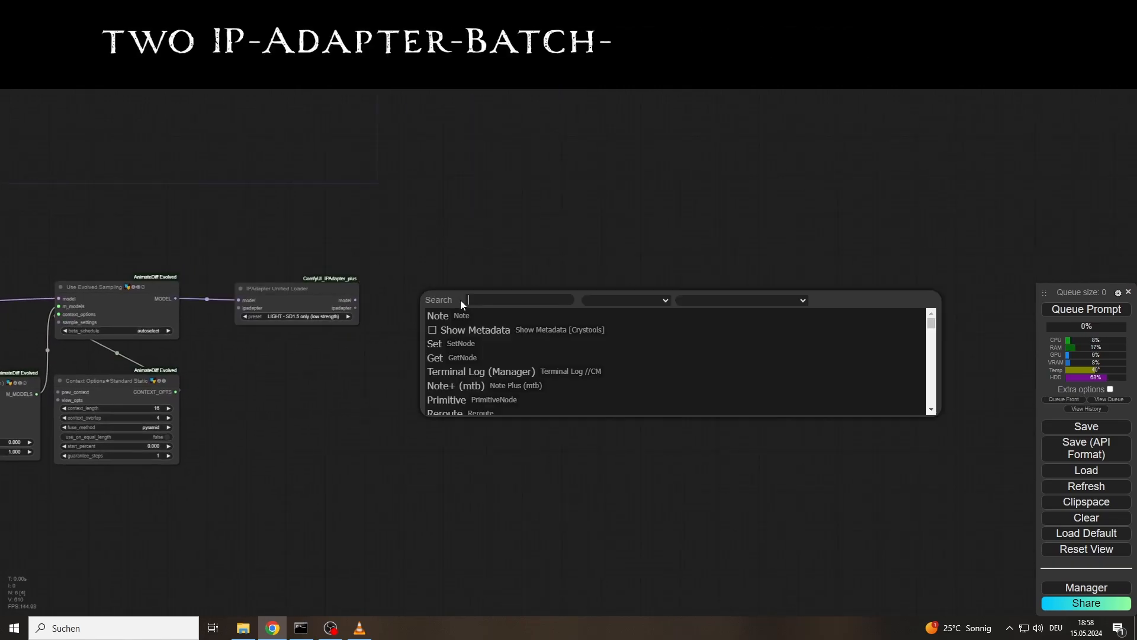
pyautogui.write('ipada')
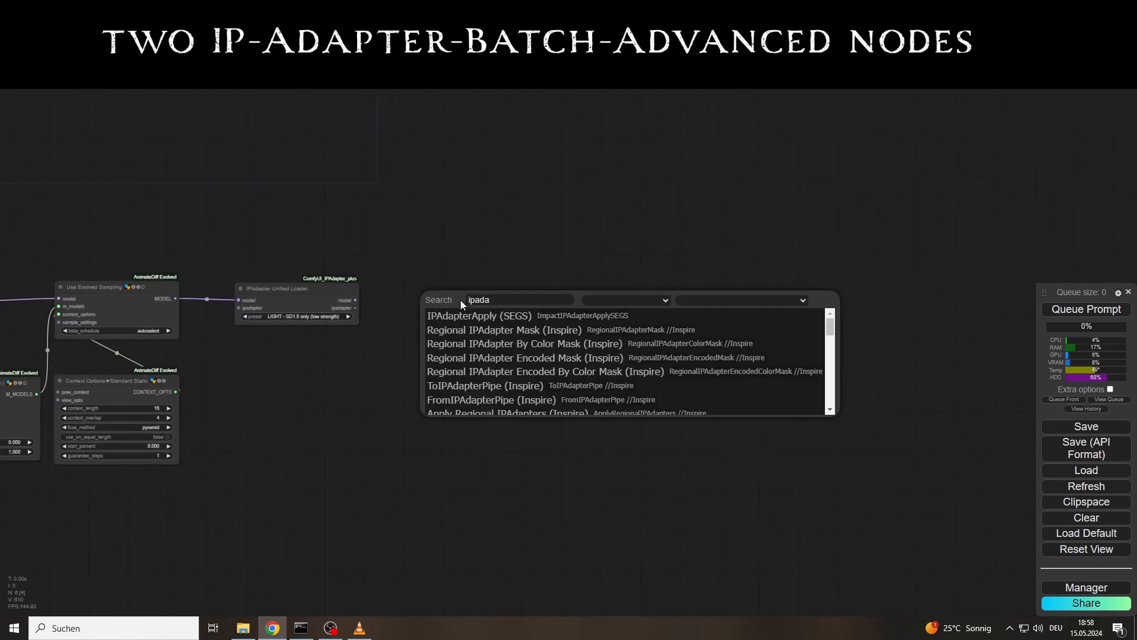
pyautogui.write('pter b')
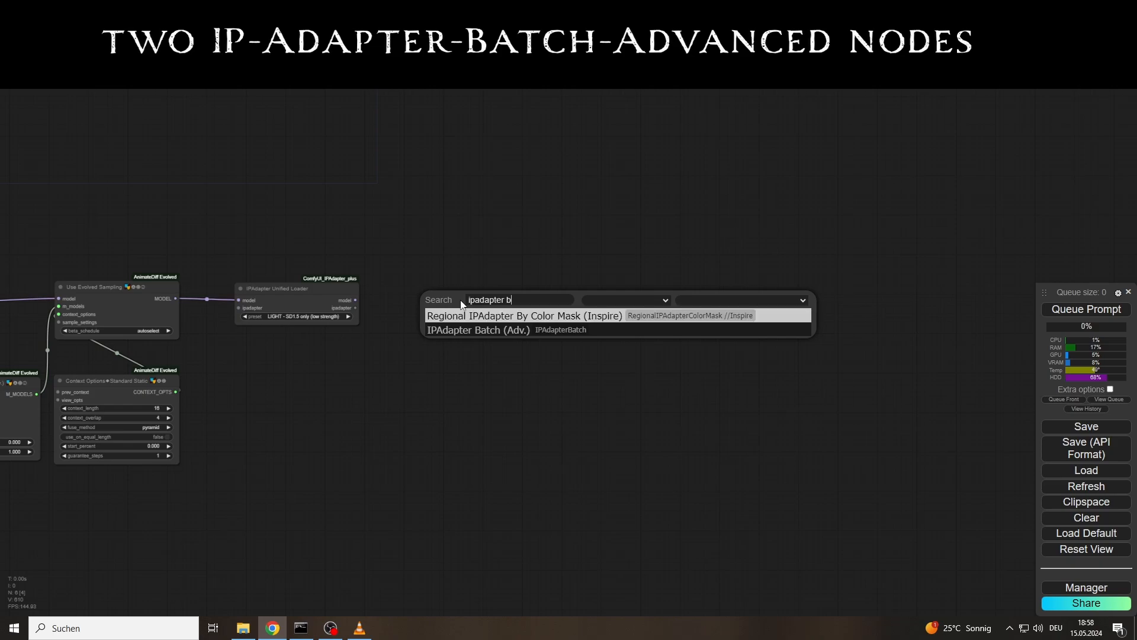
pyautogui.press('Down')
pyautogui.press('Return')
pyautogui.click(488, 301)
pyautogui.hotkey('ctrl', 'c')
pyautogui.hotkey('ctrl', 'v')
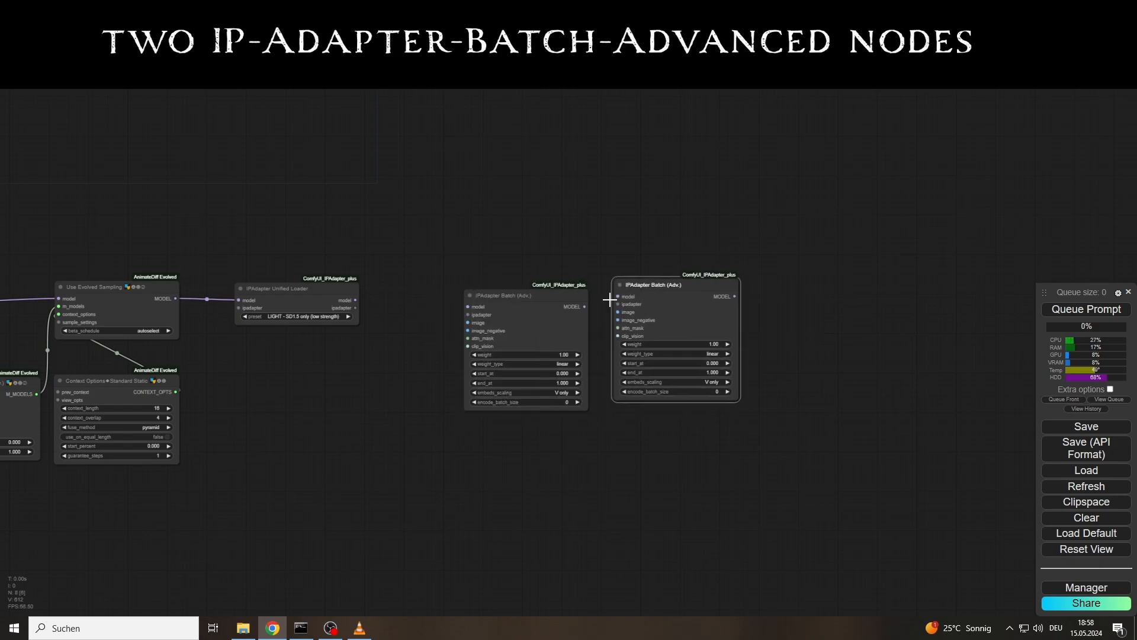
pyautogui.moveTo(610, 299); pyautogui.dragTo(602, 301)
pyautogui.moveTo(561, 305); pyautogui.dragTo(529, 292)
# Run the unified loader's model through both IPAdapter Batch nodes in series and connect its ipadapter output to each of them
pyautogui.moveTo(355, 300); pyautogui.dragTo(435, 293)
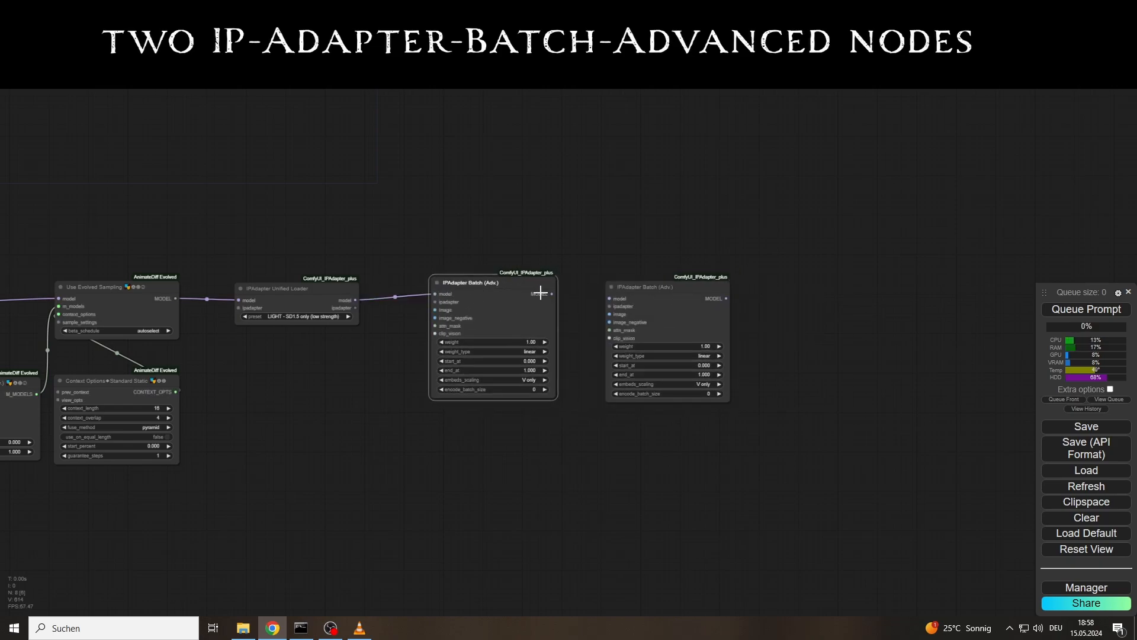
pyautogui.moveTo(540, 293); pyautogui.dragTo(609, 298)
pyautogui.moveTo(354, 307); pyautogui.dragTo(561, 307)
# Add a SamplerCustom node beyond the second IPAdapter Batch node, leaving a gap between them for further nodes
pyautogui.moveTo(681, 308); pyautogui.dragTo(512, 329)
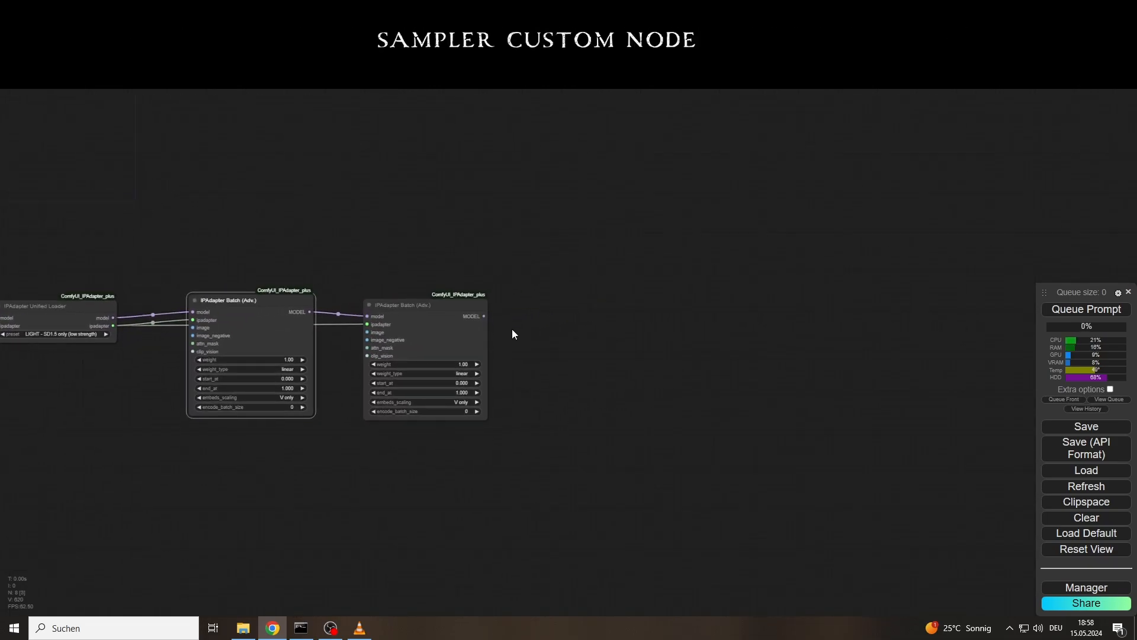
pyautogui.doubleClick(550, 314)
pyautogui.write('samplercustom')
pyautogui.press('Return')
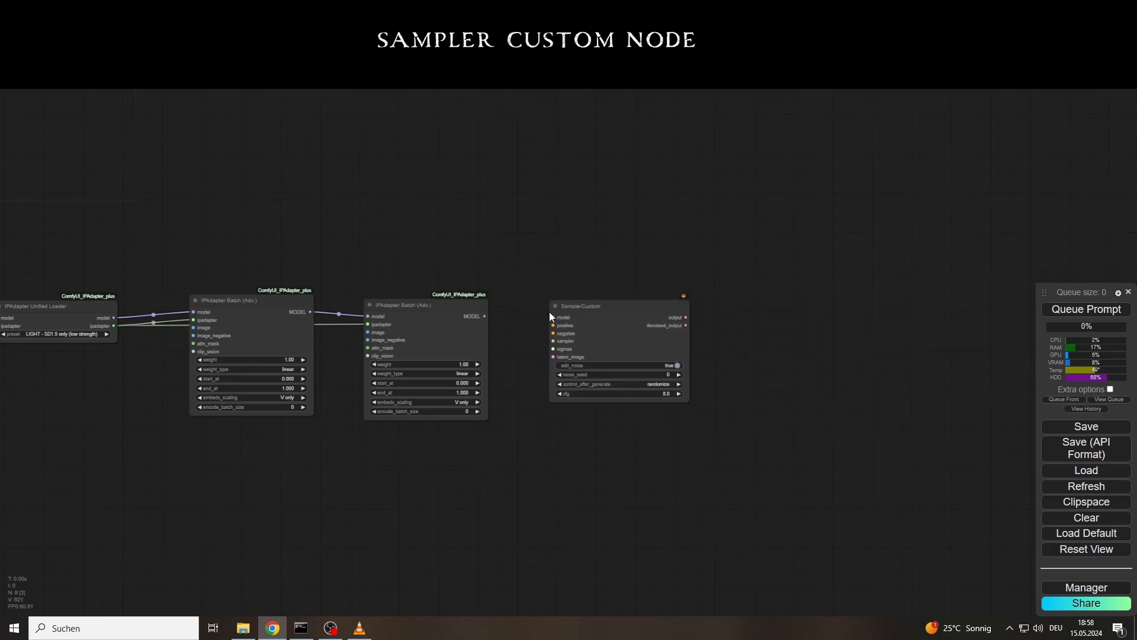
pyautogui.moveTo(590, 321); pyautogui.dragTo(680, 322)
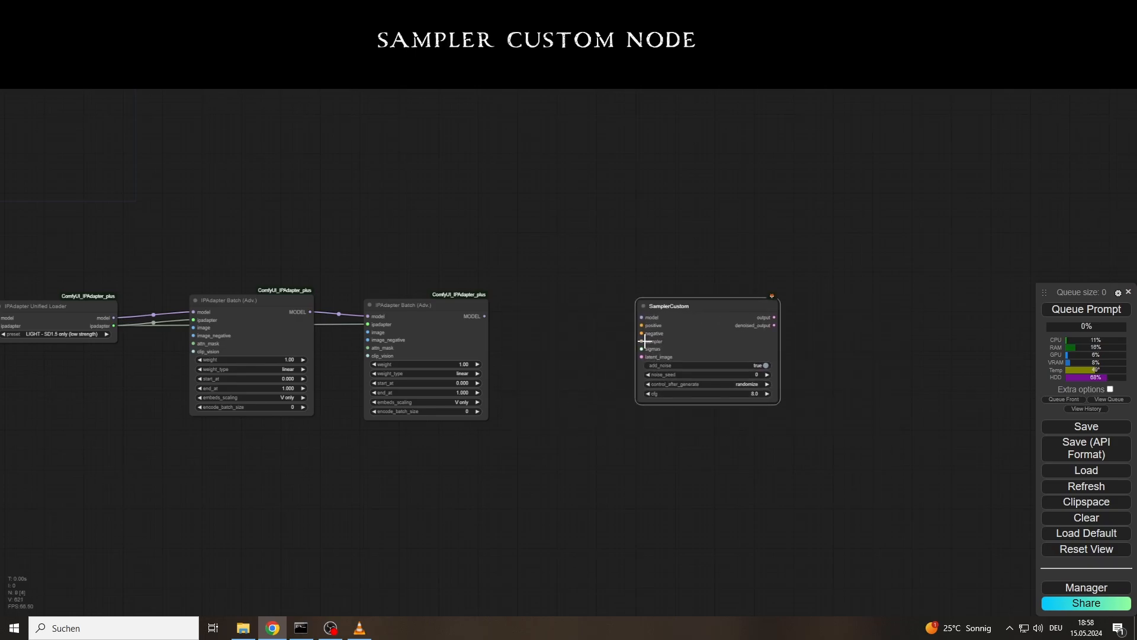
# Add an LCMScheduler node below SamplerCustom and connect its SIGMAS output to the sigmas input
pyautogui.doubleClick(605, 397)
pyautogui.write('lcm')
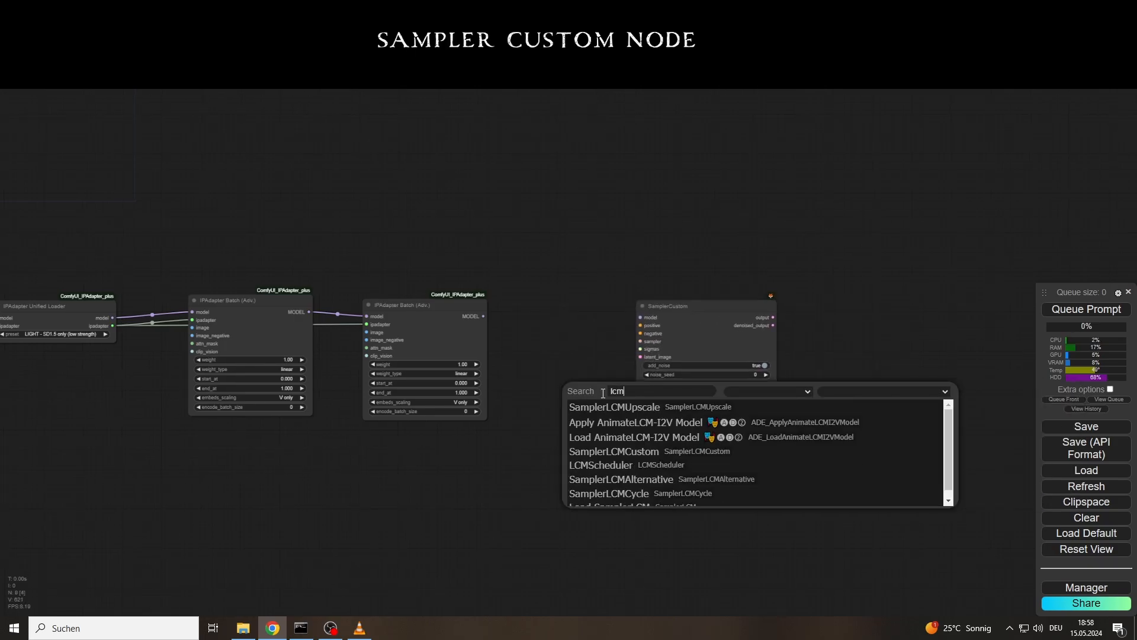
pyautogui.press('Down')
pyautogui.press('Down')
pyautogui.press('Down')
pyautogui.press('Down')
pyautogui.press('Down')
pyautogui.press('Return')
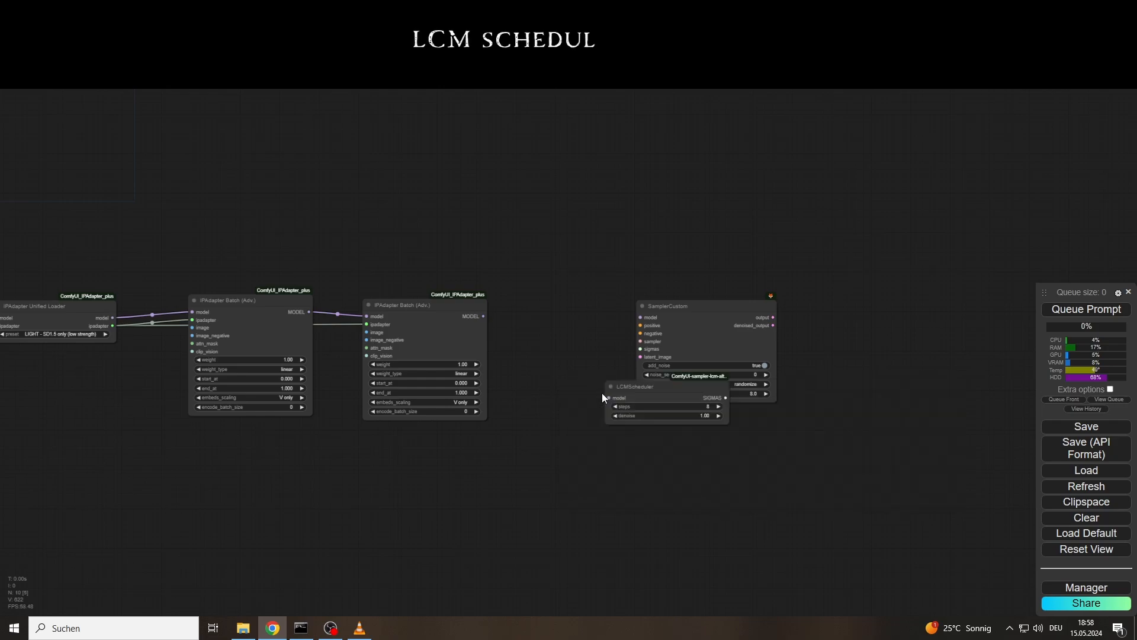
pyautogui.moveTo(629, 401); pyautogui.dragTo(533, 449)
pyautogui.moveTo(629, 445); pyautogui.dragTo(641, 349)
pyautogui.moveTo(584, 435); pyautogui.dragTo(649, 437)
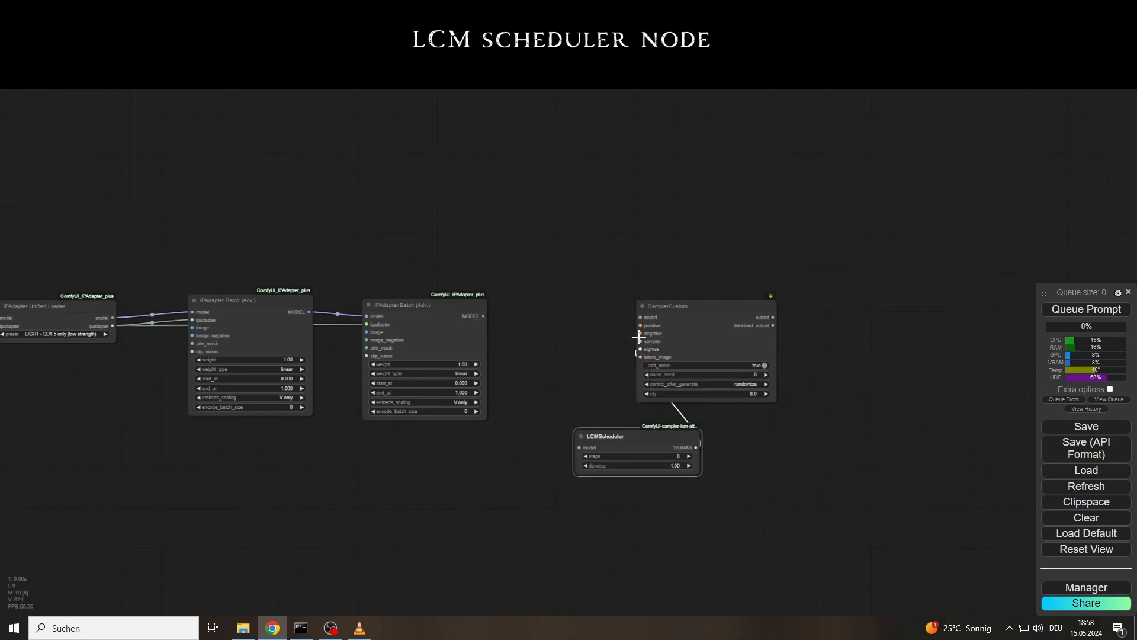
# Add a SamplerLCMCycle node, connect it to SamplerCustom's sampler input, and arrange it beside the LCMScheduler below
pyautogui.doubleClick(544, 398)
pyautogui.write('lcm')
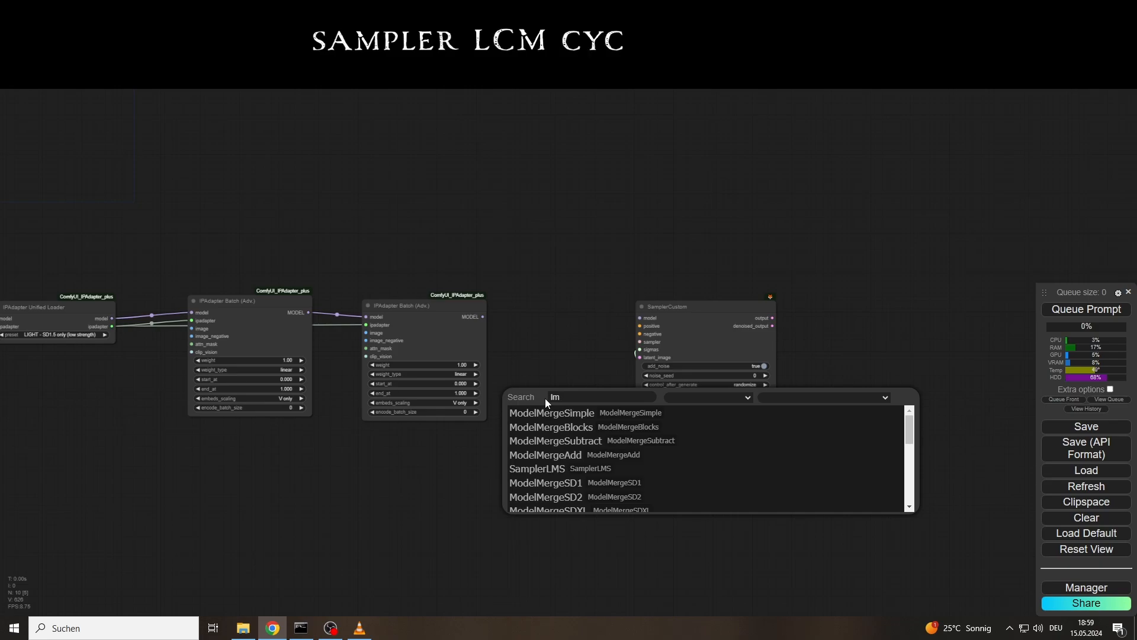
pyautogui.write('cy')
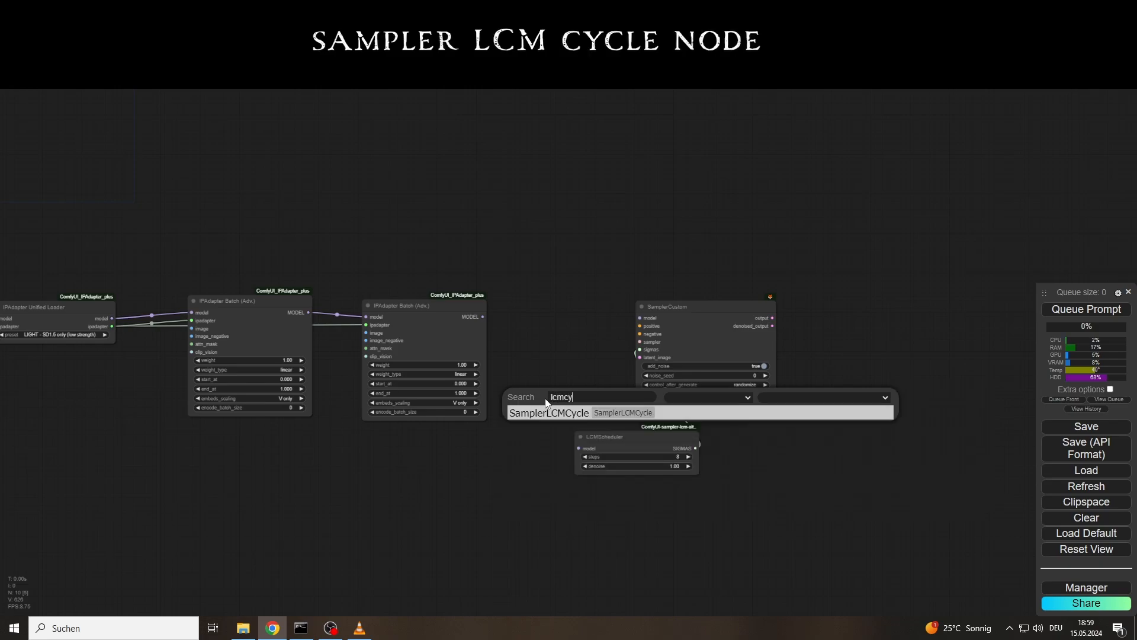
pyautogui.click(548, 411)
pyautogui.moveTo(564, 394); pyautogui.dragTo(497, 372)
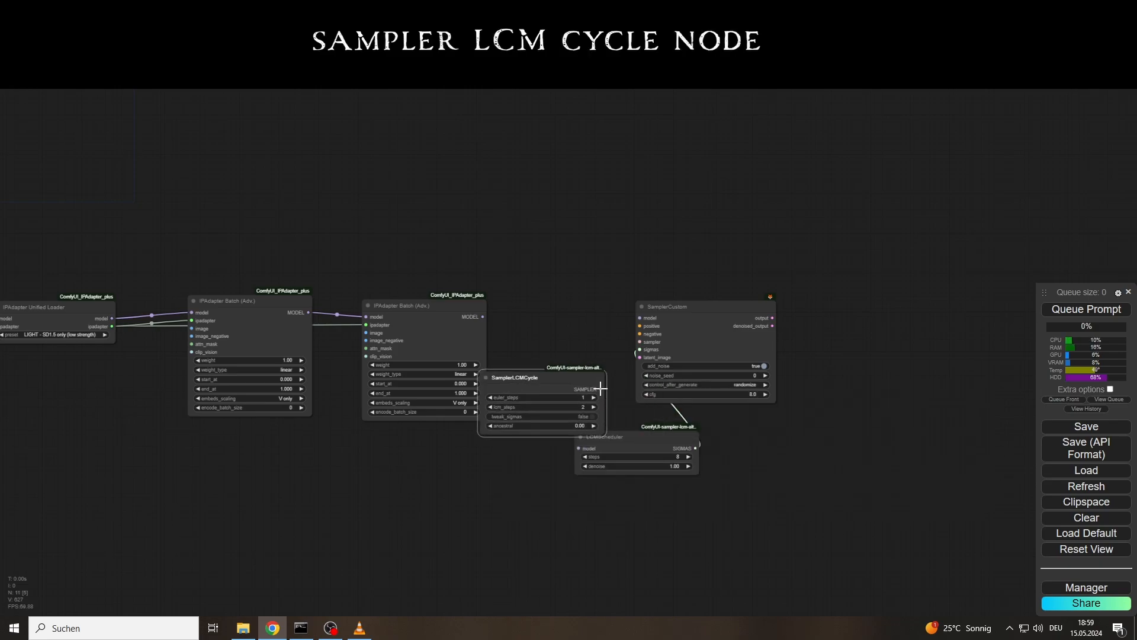
pyautogui.moveTo(601, 387); pyautogui.dragTo(718, 332)
pyautogui.click(639, 443)
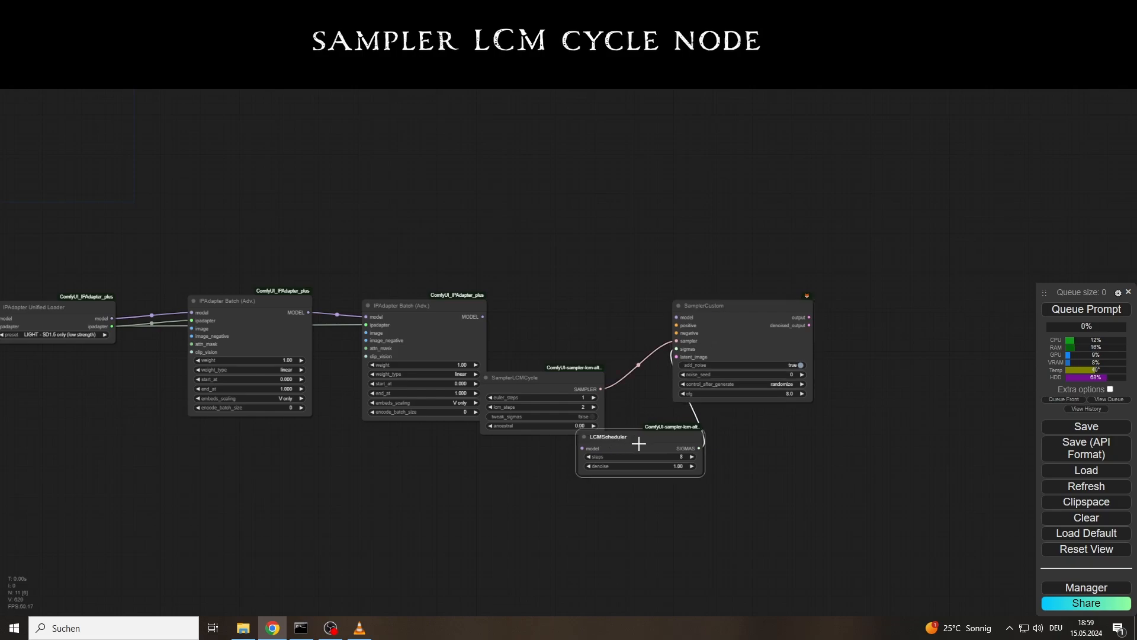
pyautogui.moveTo(639, 443); pyautogui.dragTo(712, 450)
pyautogui.moveTo(545, 379); pyautogui.dragTo(569, 425)
# Connect SamplerCustom's model input to the second IPAdapter Batch node and attach a CLIP Text Encode node to its negative input
pyautogui.moveTo(676, 317); pyautogui.dragTo(483, 317)
pyautogui.moveTo(676, 332); pyautogui.dragTo(582, 313)
pyautogui.click(635, 330)
# Color the negative CLIP Text Encode node red and move it slightly higher above the model connection
pyautogui.rightClick(583, 305)
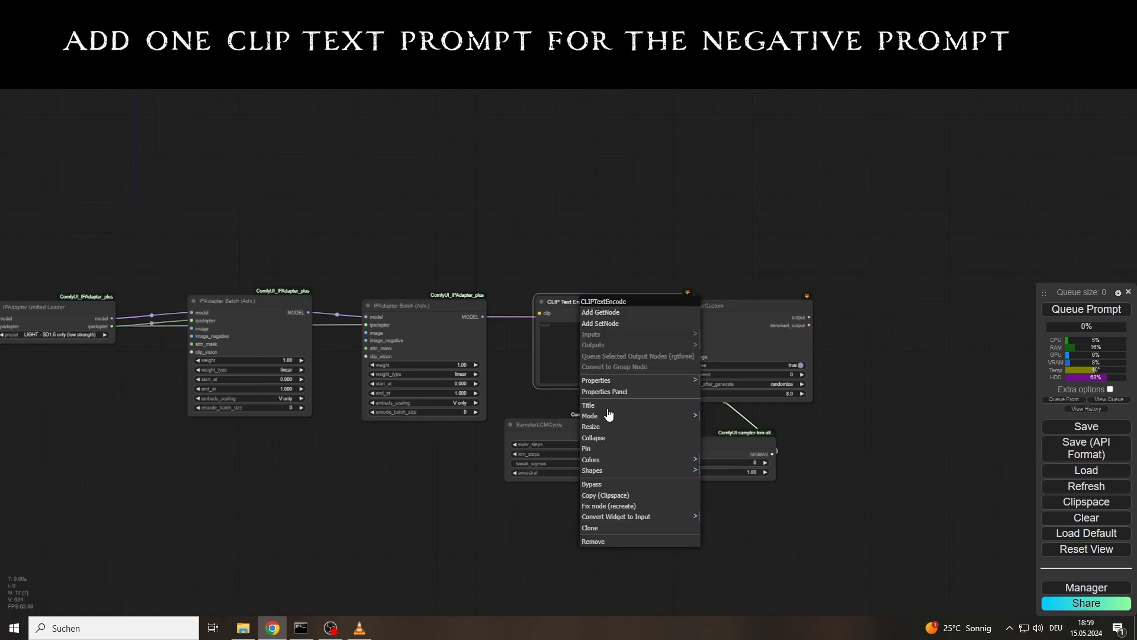
pyautogui.click(619, 461)
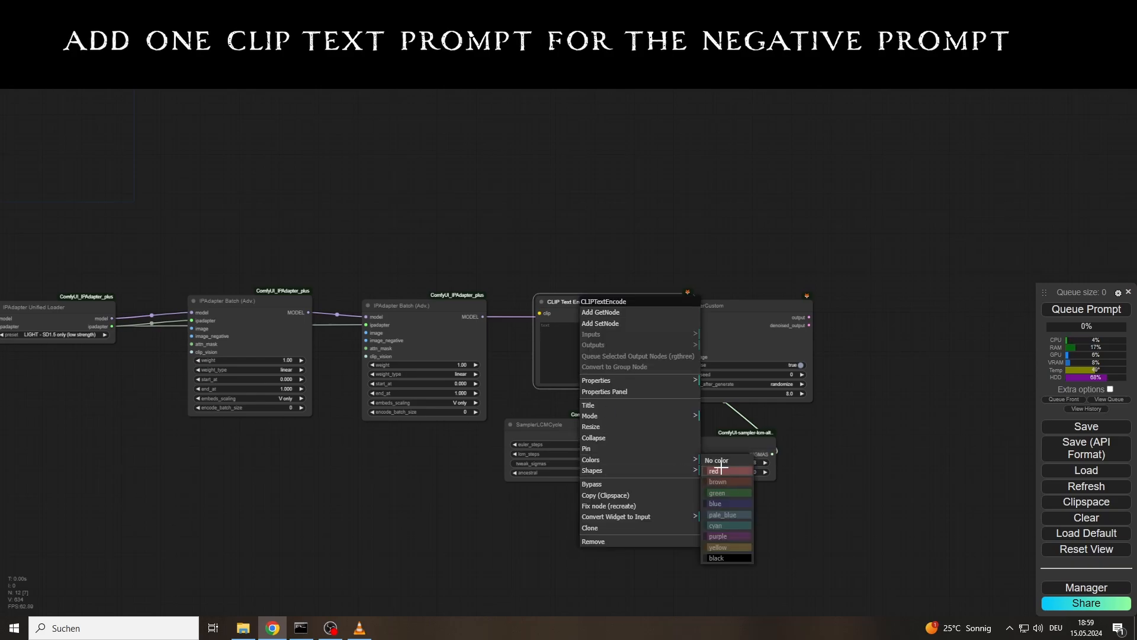
pyautogui.click(720, 468)
pyautogui.moveTo(578, 307); pyautogui.dragTo(564, 275)
# Connect Load Checkpoint's CLIP output to the red CLIP Text Encode node, and place that node collapsed beside SamplerCustom's negative input
pyautogui.moveTo(402, 239); pyautogui.dragTo(599, 234)
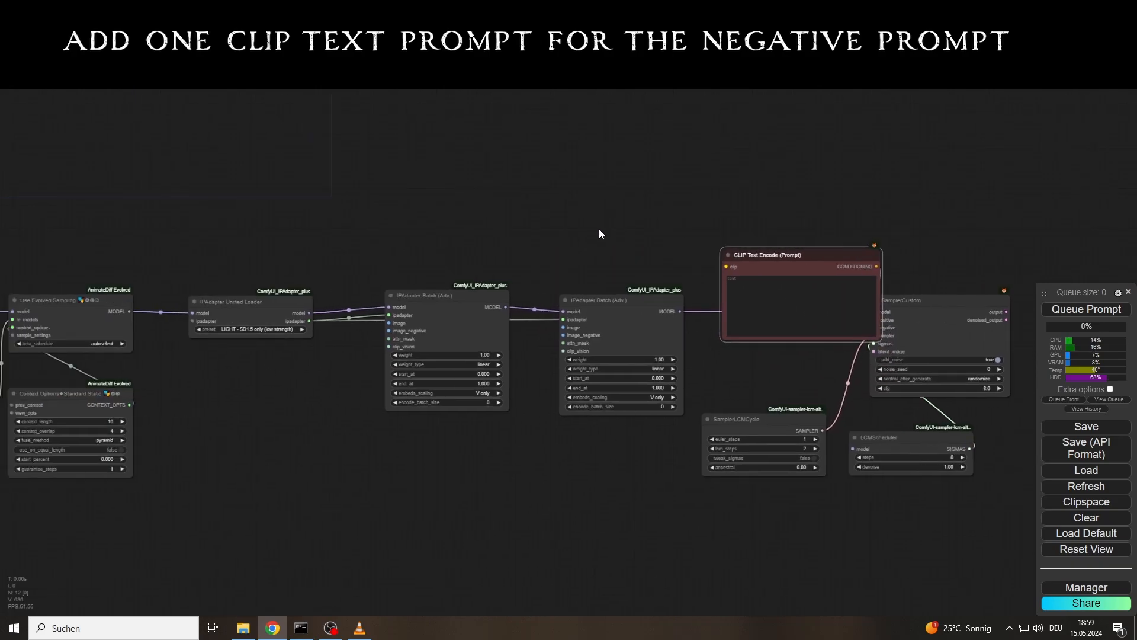
pyautogui.scroll(-3, 600, 231)
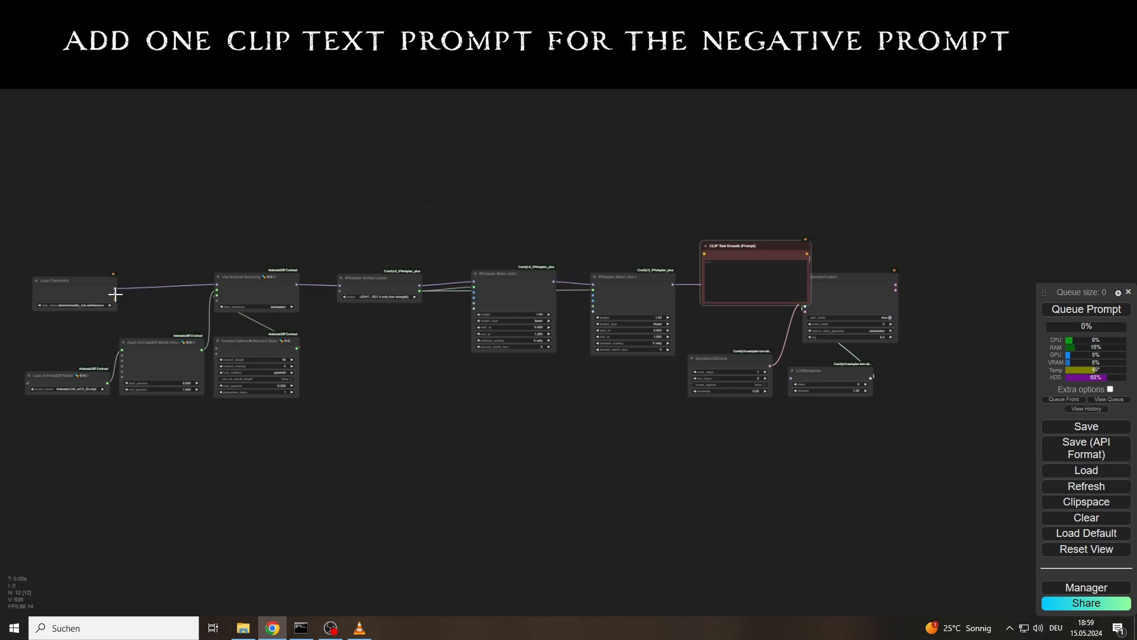
pyautogui.moveTo(115, 293); pyautogui.dragTo(750, 264)
pyautogui.scroll(3, 752, 252)
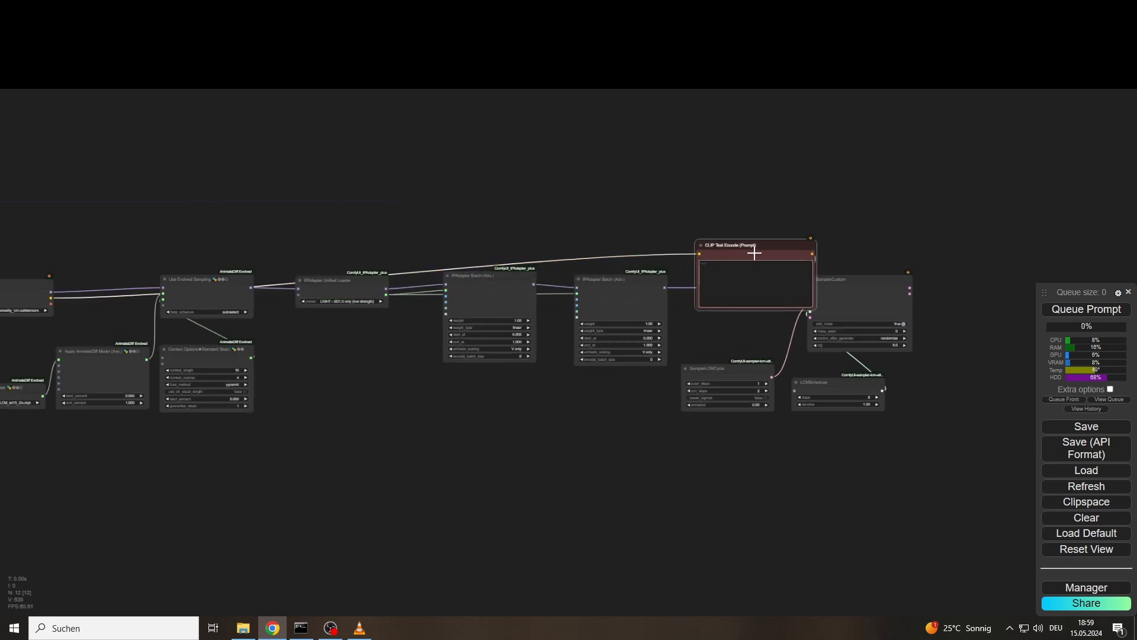
pyautogui.click(661, 238)
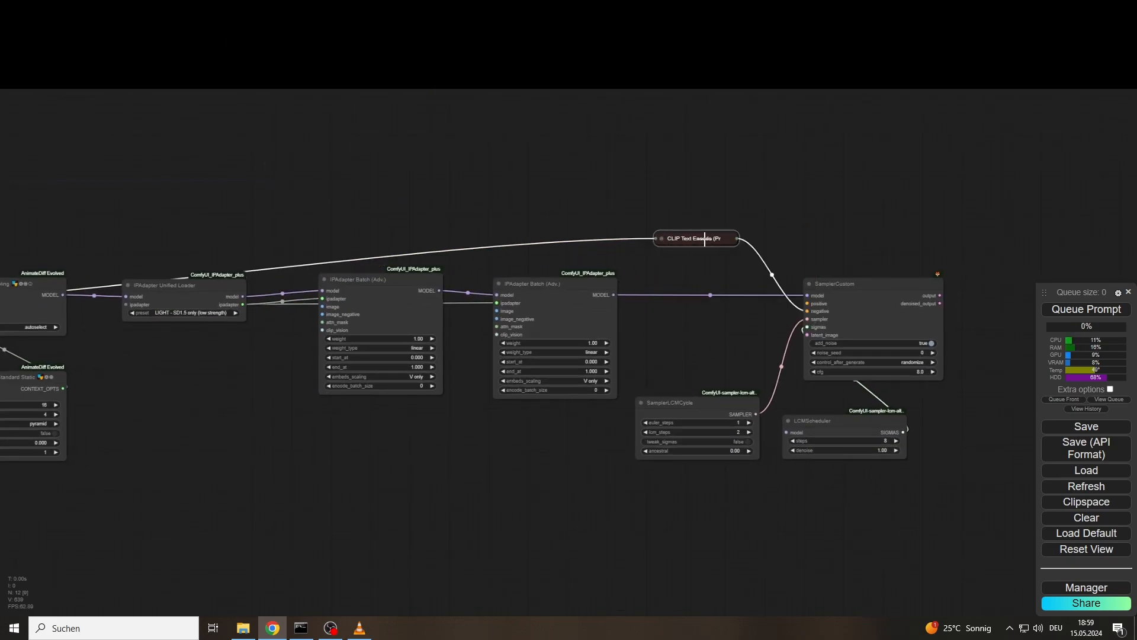
pyautogui.moveTo(687, 237); pyautogui.dragTo(750, 321)
# Attach an Empty Latent Image node to SamplerCustom's latent_image input and convert its batch_size widget to an input
pyautogui.moveTo(954, 445); pyautogui.dragTo(780, 423)
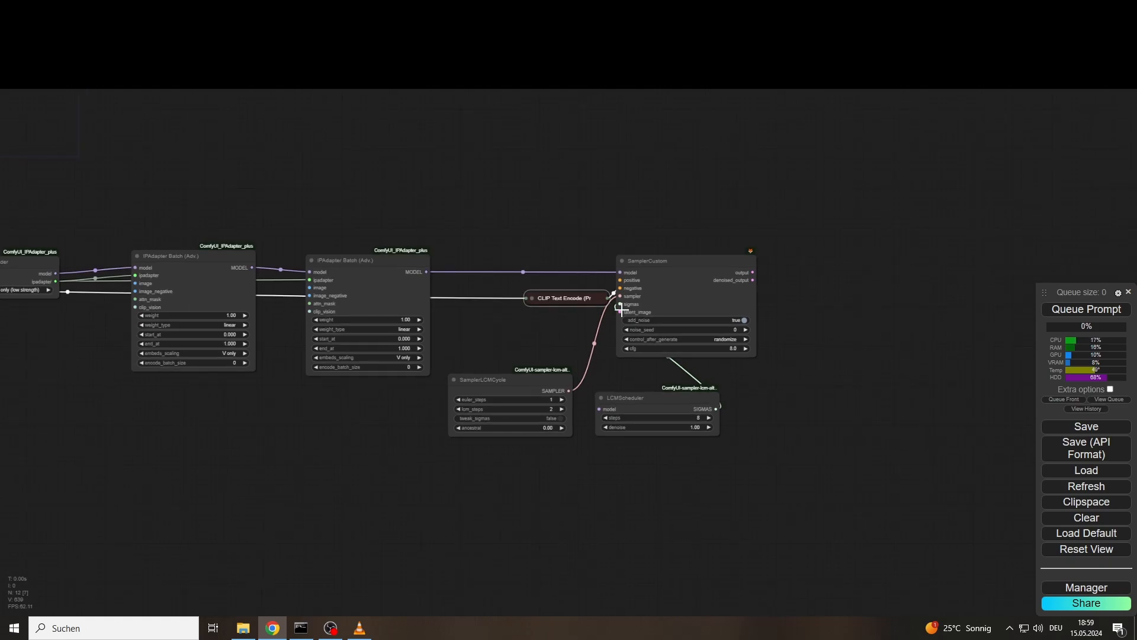
pyautogui.moveTo(619, 311); pyautogui.dragTo(576, 465)
pyautogui.click(616, 560)
pyautogui.rightClick(574, 465)
pyautogui.click(610, 582)
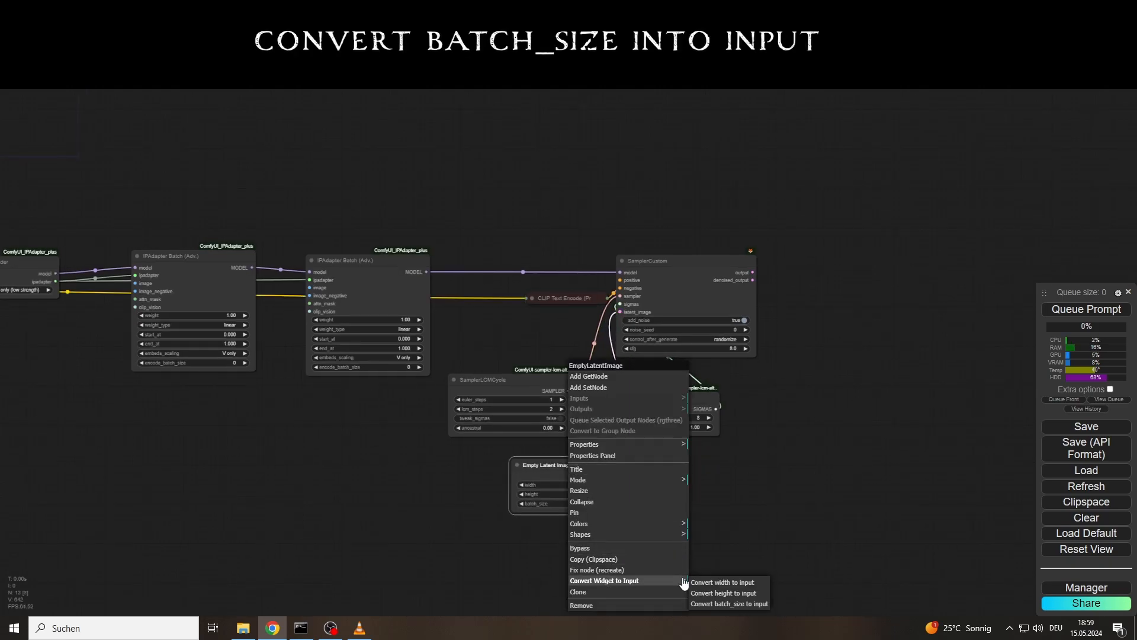
pyautogui.click(729, 603)
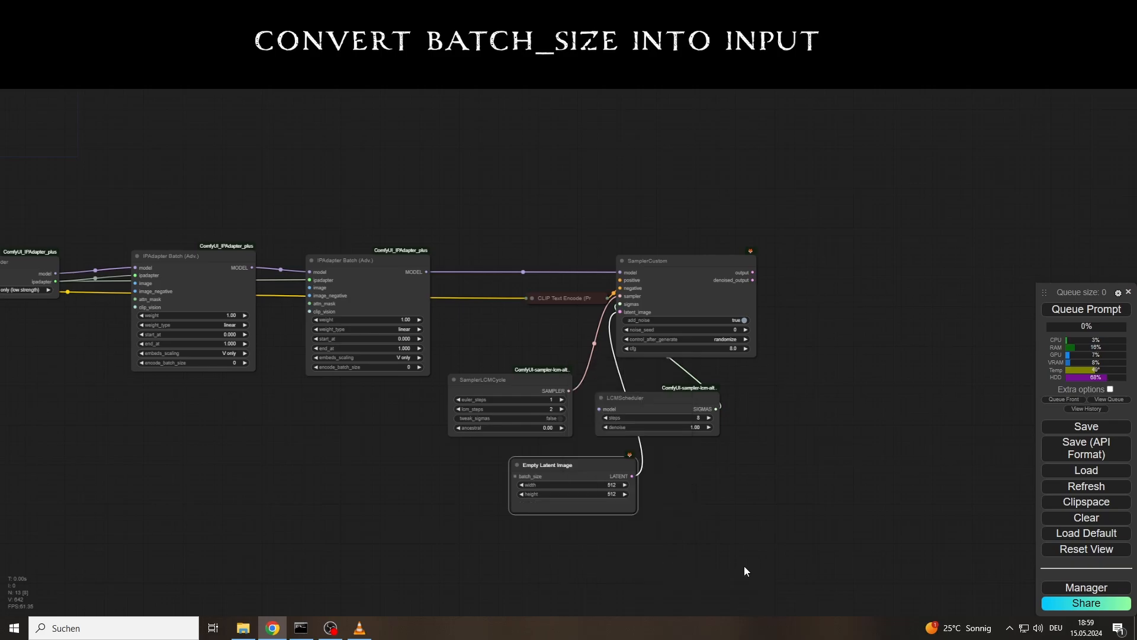
# Add a VAE Decode node in the free space beyond SamplerCustom's outputs
pyautogui.moveTo(815, 278); pyautogui.dragTo(611, 307)
pyautogui.doubleClick(610, 305)
pyautogui.write('vae')
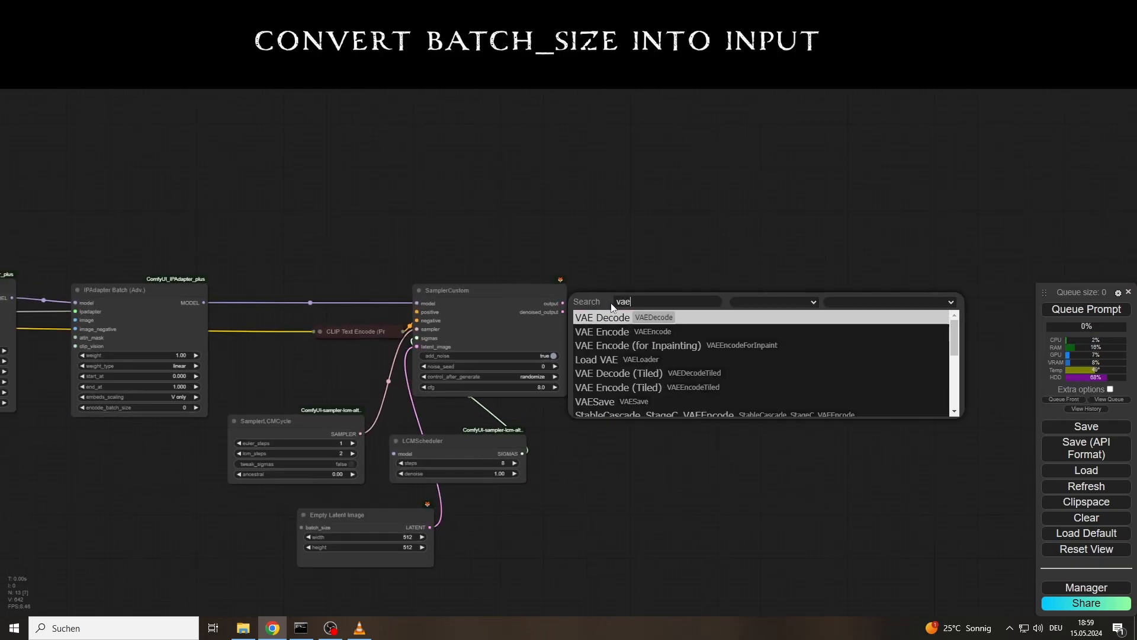
pyautogui.press('Return')
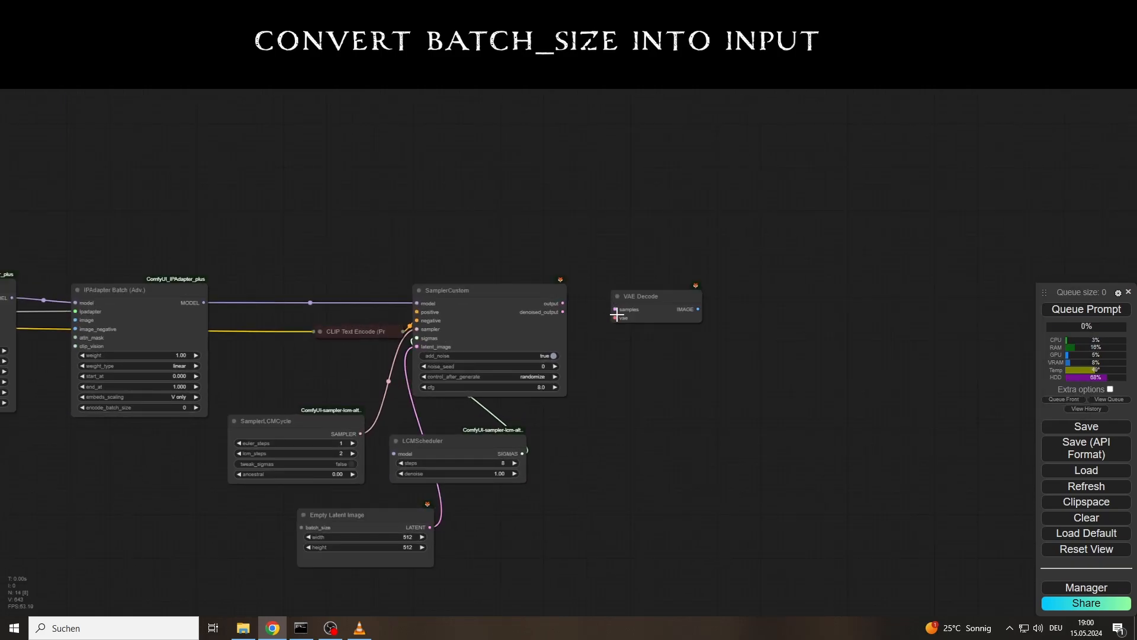
# Attach a Load VAE node to VAE Decode's vae input, with the 840000EmaPruned_vae.safetensors file selected, and place it above VAE Decode
pyautogui.moveTo(616, 314); pyautogui.dragTo(593, 220)
pyautogui.click(655, 241)
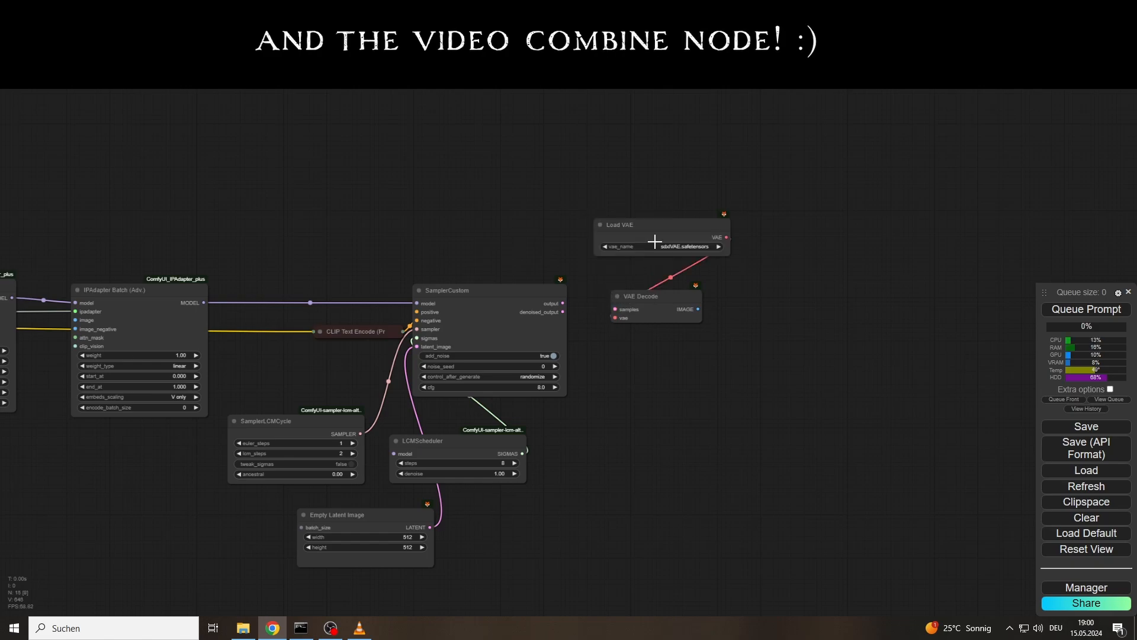
pyautogui.click(655, 241)
pyautogui.click(675, 260)
pyautogui.moveTo(669, 230); pyautogui.dragTo(605, 230)
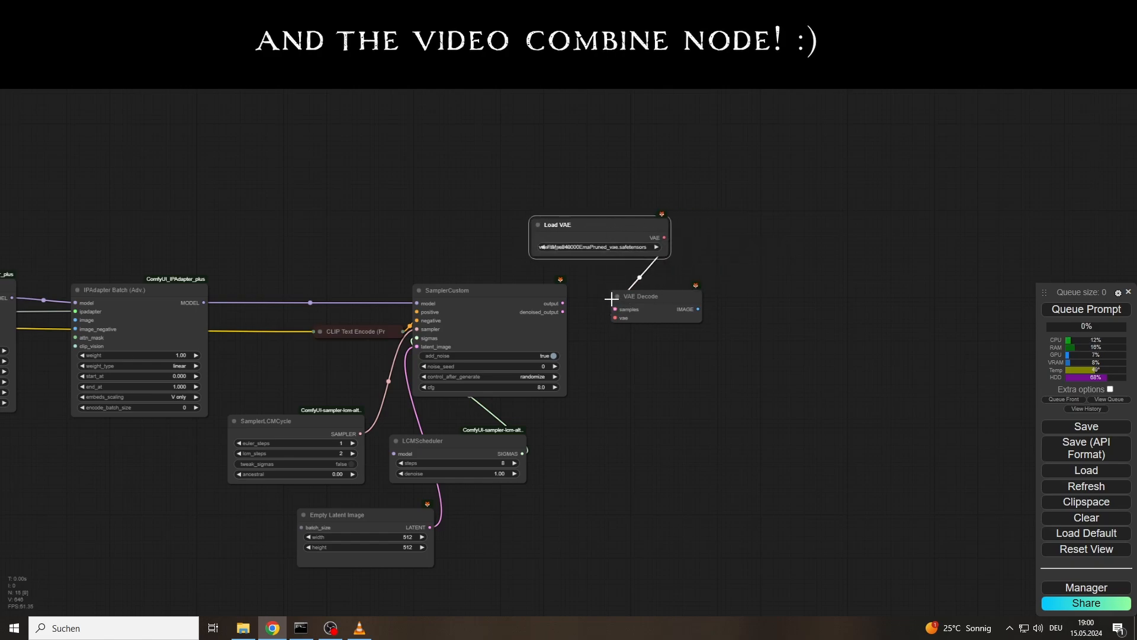
# Connect SamplerCustom's denoised_output to VAE Decode's samples and VAE Decode's IMAGE output to a new Video Combine node
pyautogui.moveTo(562, 312); pyautogui.dragTo(615, 309)
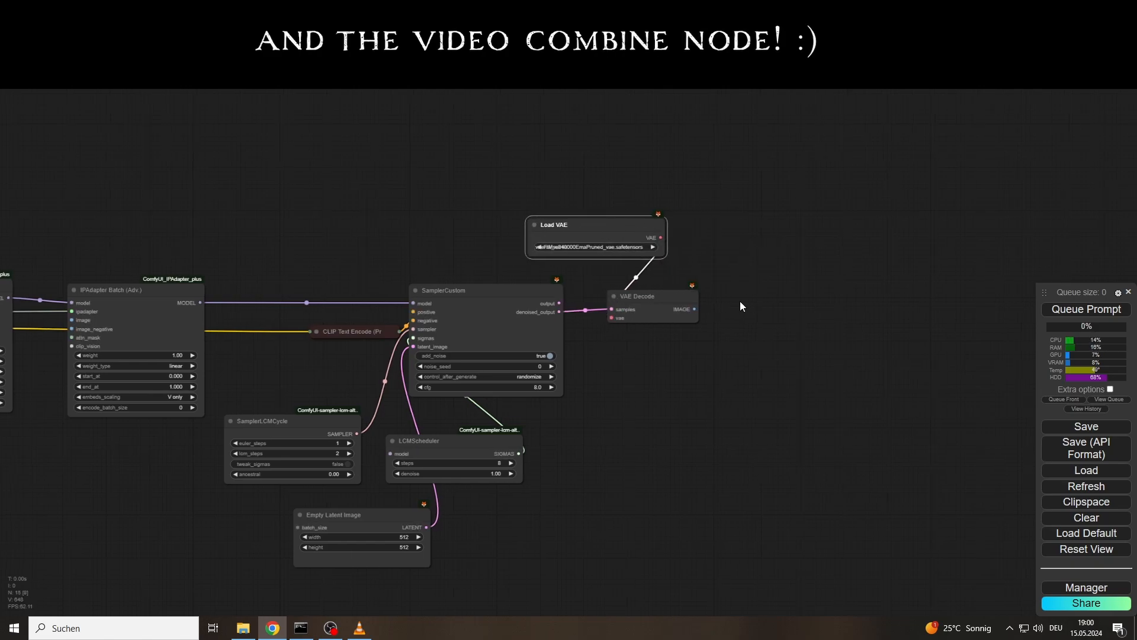
pyautogui.moveTo(741, 301); pyautogui.dragTo(635, 296)
pyautogui.doubleClick(651, 301)
pyautogui.write('videoc')
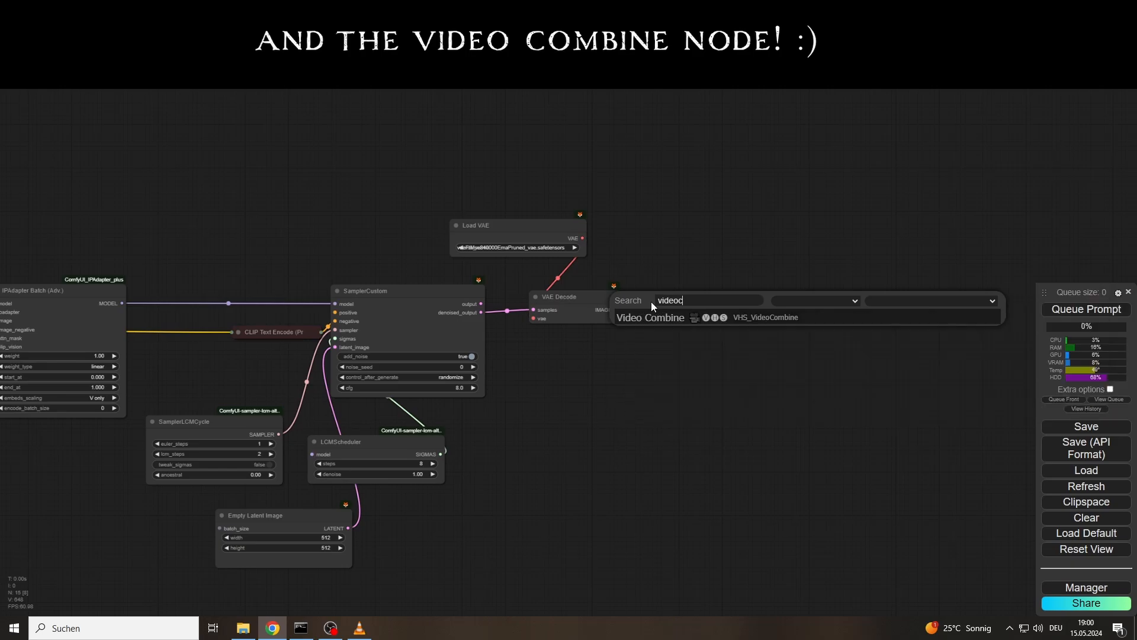
pyautogui.press('Return')
pyautogui.moveTo(616, 310); pyautogui.dragTo(652, 307)
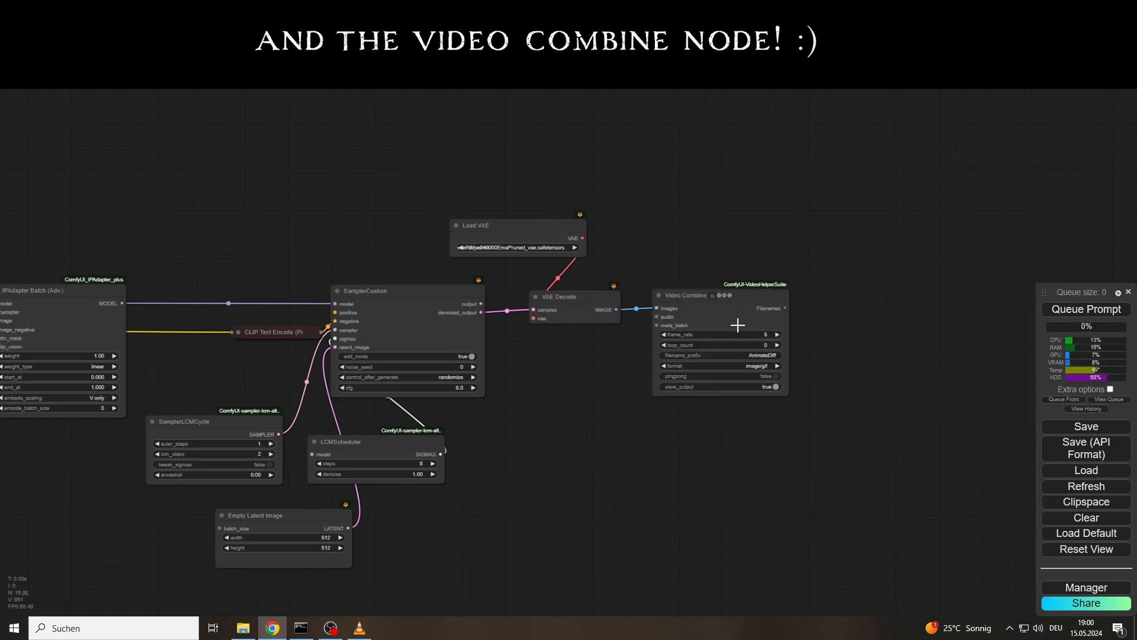
# Set Video Combine's filename_prefix to ipa_weights/video and its format to video/h264-mp4
pyautogui.scroll(3, 713, 330)
pyautogui.click(683, 357)
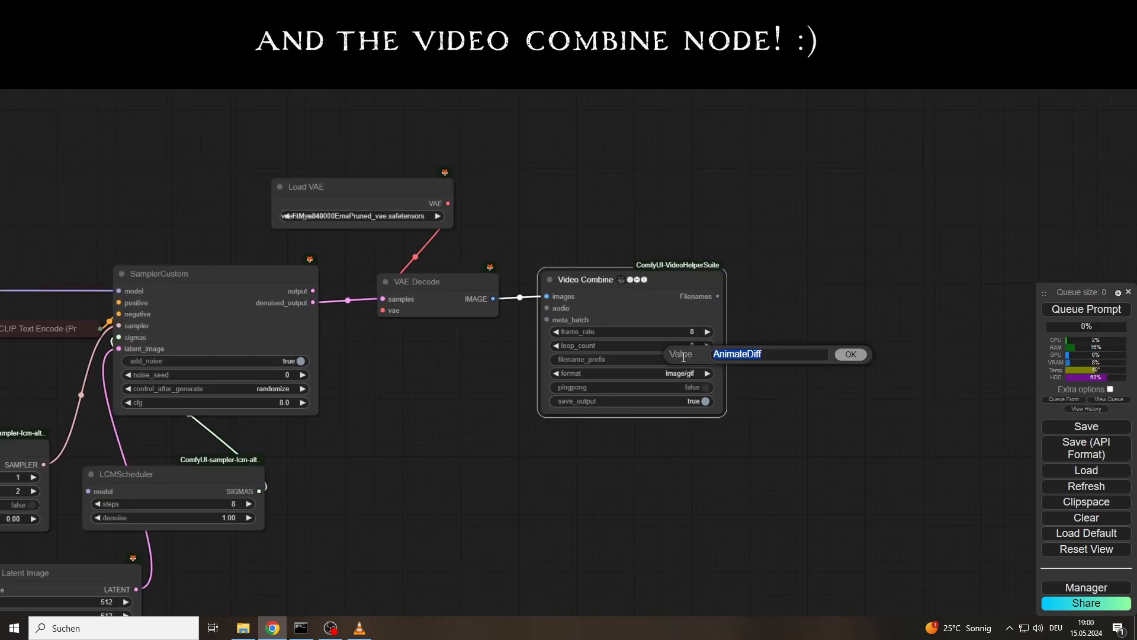
pyautogui.write('ipa_weigh')
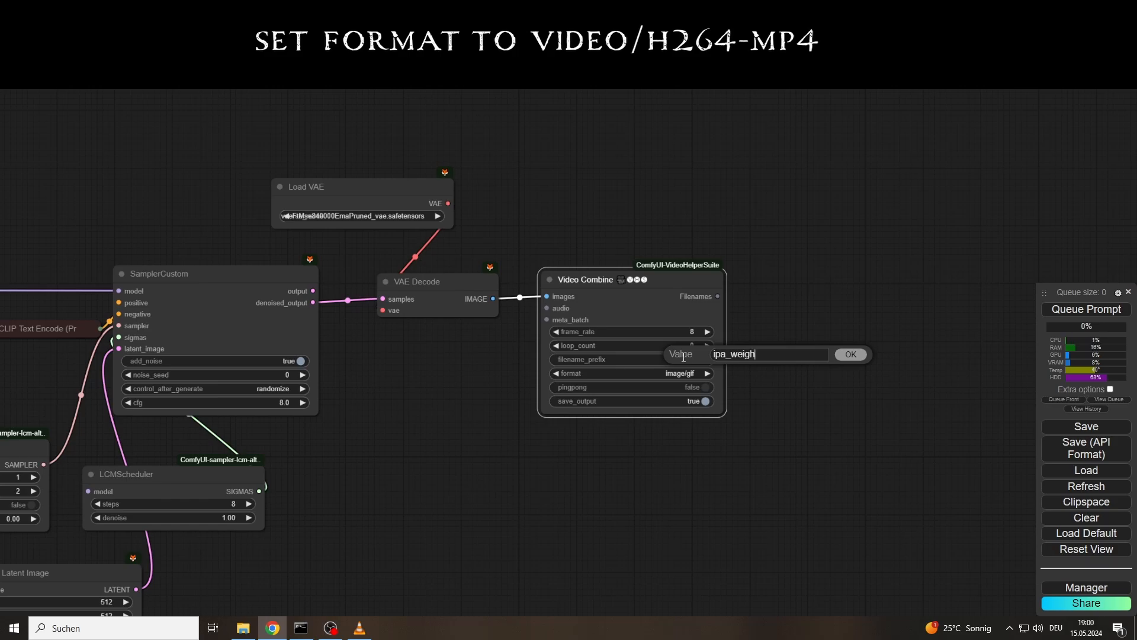
pyautogui.write('ts/video')
pyautogui.press('Return')
pyautogui.click(675, 374)
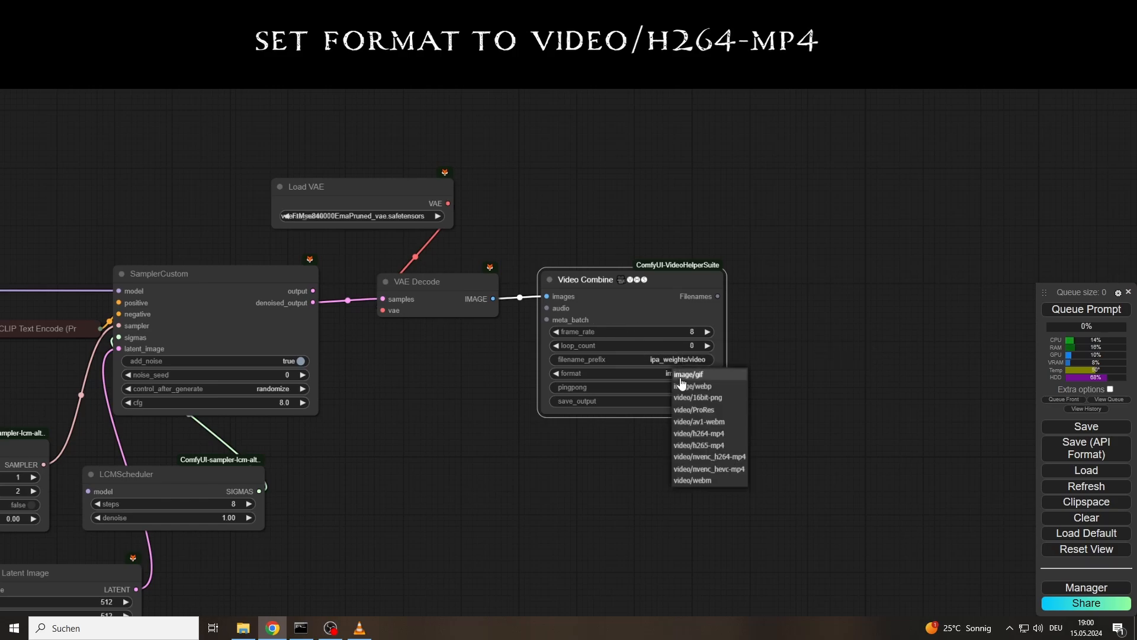
pyautogui.click(710, 432)
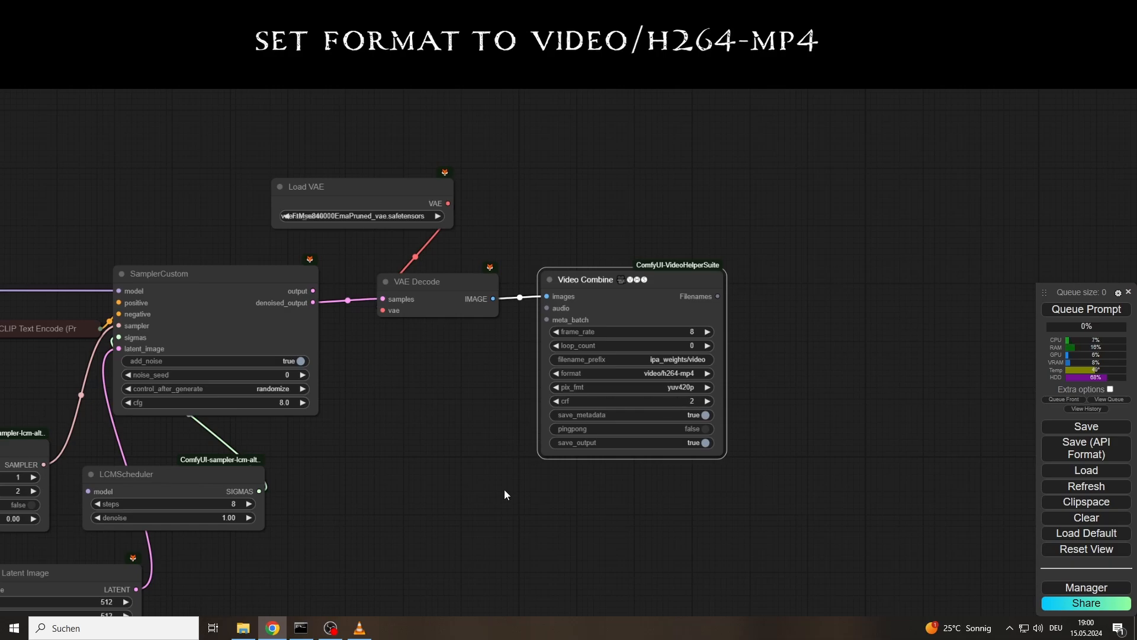
# Stack the SamplerLCMCycle, LCMScheduler and Empty Latent Image nodes in one column below the collapsed CLIP Text Encode node
pyautogui.scroll(-3, 442, 416)
pyautogui.moveTo(431, 427); pyautogui.dragTo(868, 340)
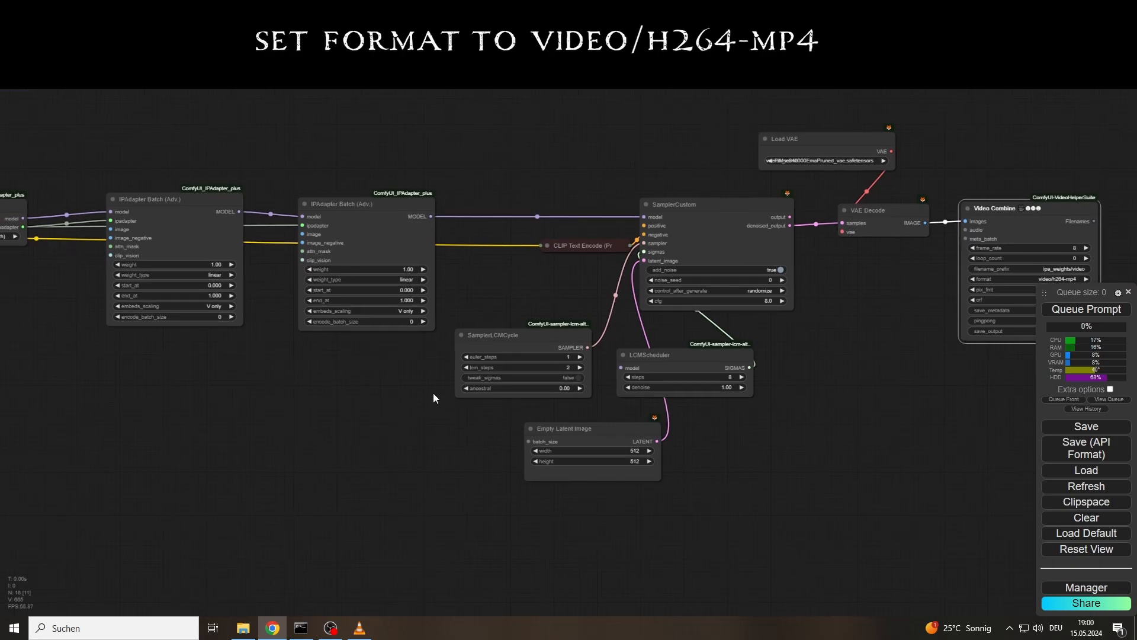
pyautogui.scroll(-2, 433, 393)
pyautogui.moveTo(516, 338); pyautogui.dragTo(539, 309)
pyautogui.moveTo(645, 363); pyautogui.dragTo(549, 385)
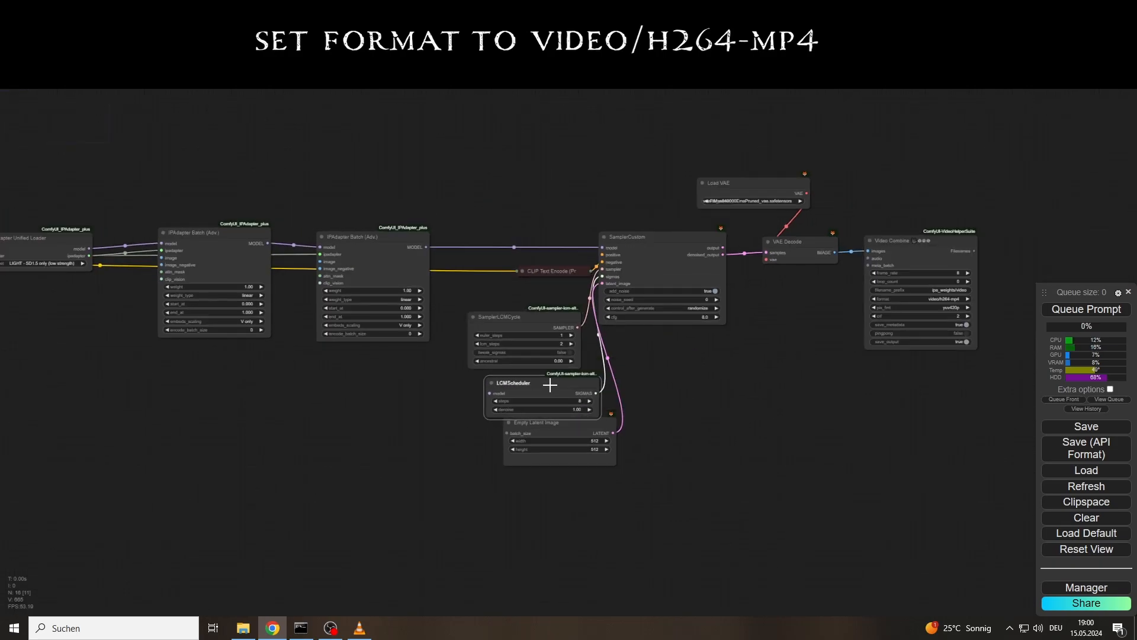
pyautogui.moveTo(555, 424); pyautogui.dragTo(554, 442)
# Connect Load Checkpoint's MODEL output to the LCMScheduler's model input
pyautogui.moveTo(289, 443); pyautogui.dragTo(500, 438)
pyautogui.scroll(-1, 343, 397)
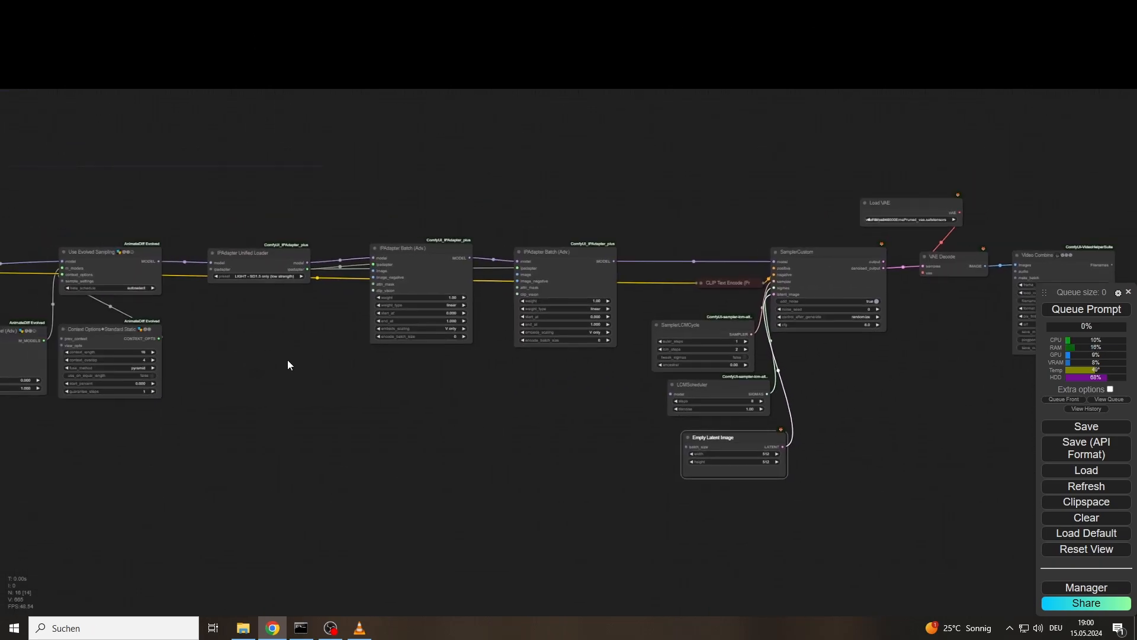
pyautogui.moveTo(287, 360); pyautogui.dragTo(375, 358)
pyautogui.moveTo(23, 262); pyautogui.dragTo(758, 392)
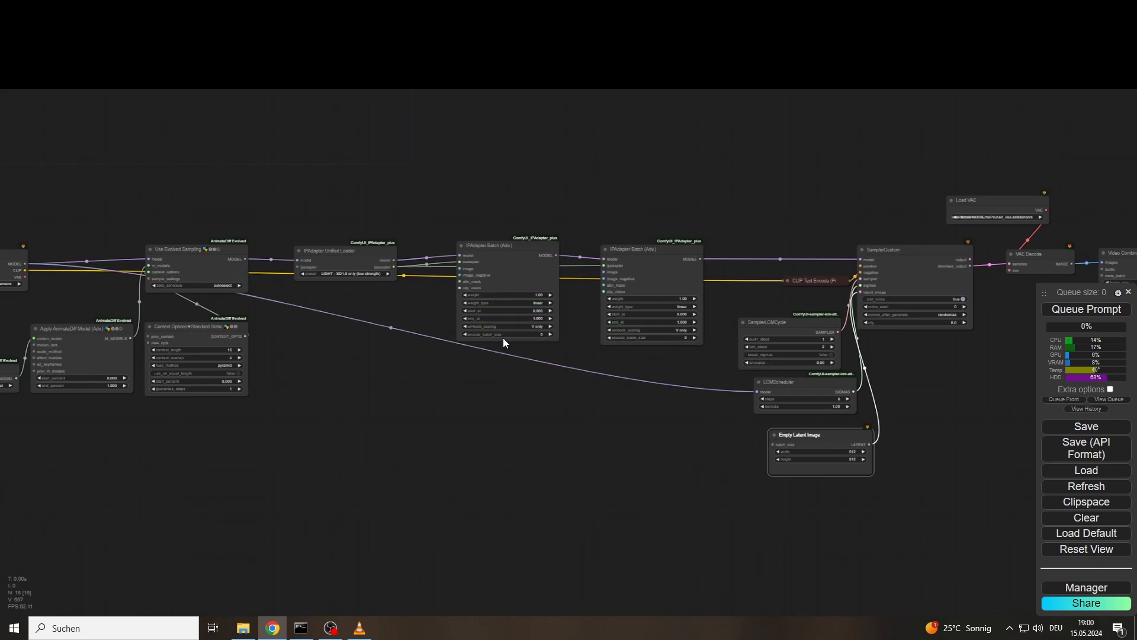
# Convert the weight widget to an input on both IPAdapter Batch nodes
pyautogui.scroll(5, 508, 279)
pyautogui.rightClick(509, 284)
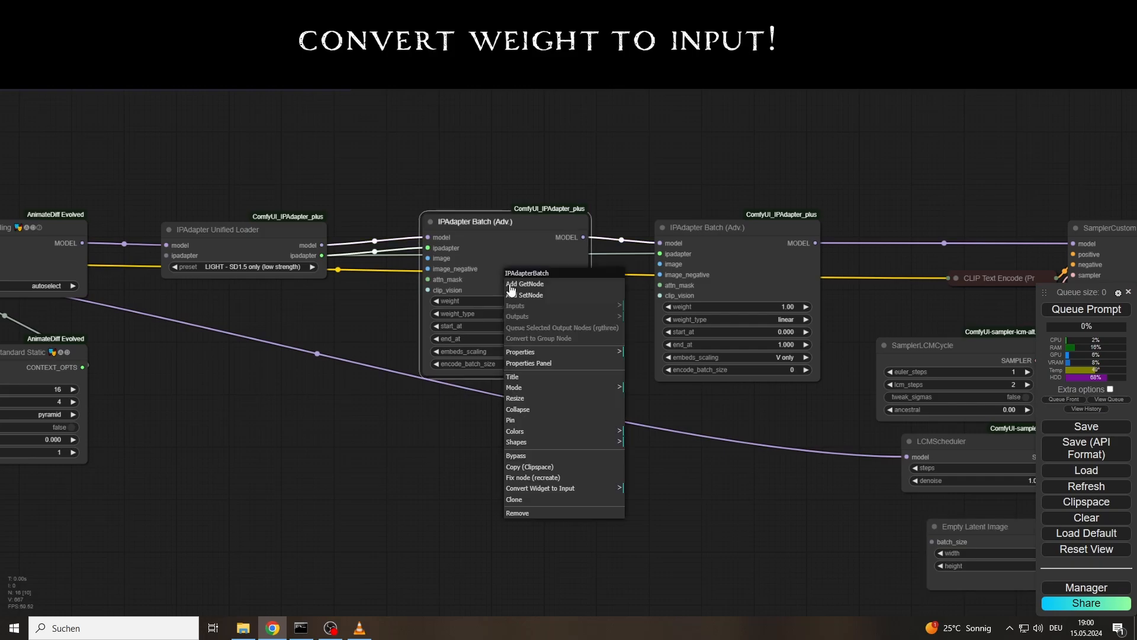
pyautogui.click(545, 487)
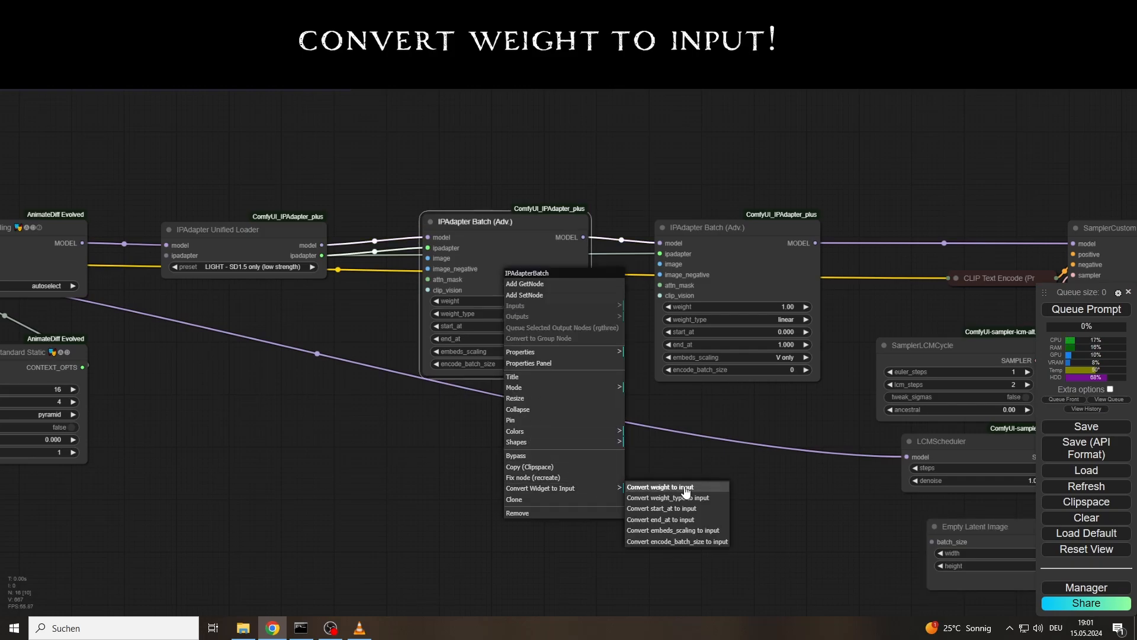
pyautogui.click(659, 487)
pyautogui.rightClick(732, 290)
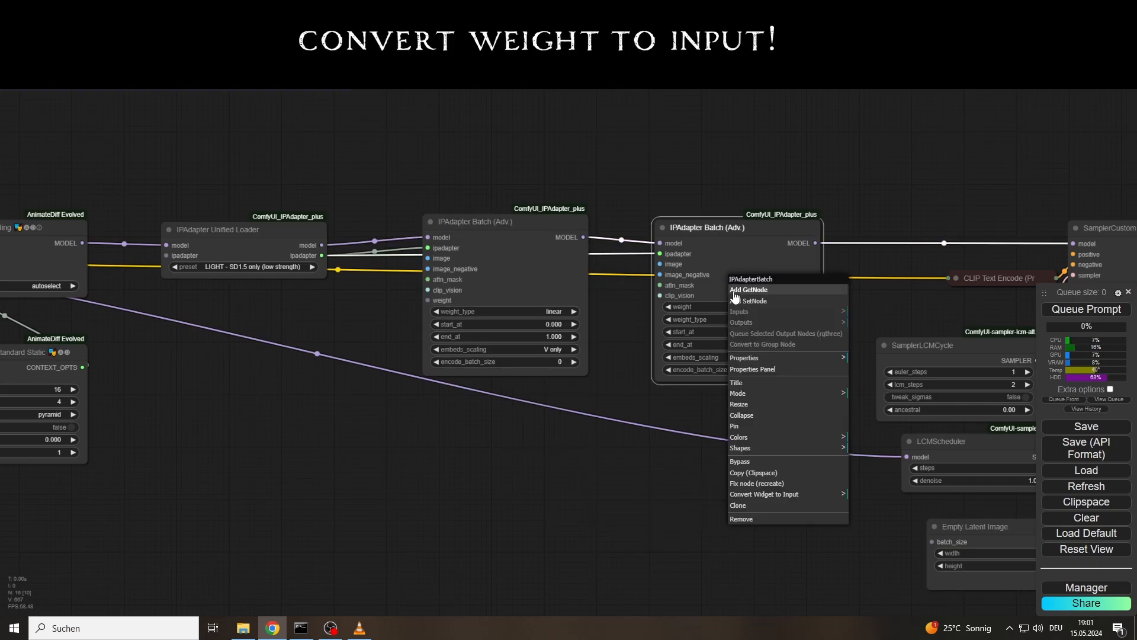
pyautogui.click(764, 493)
pyautogui.click(869, 493)
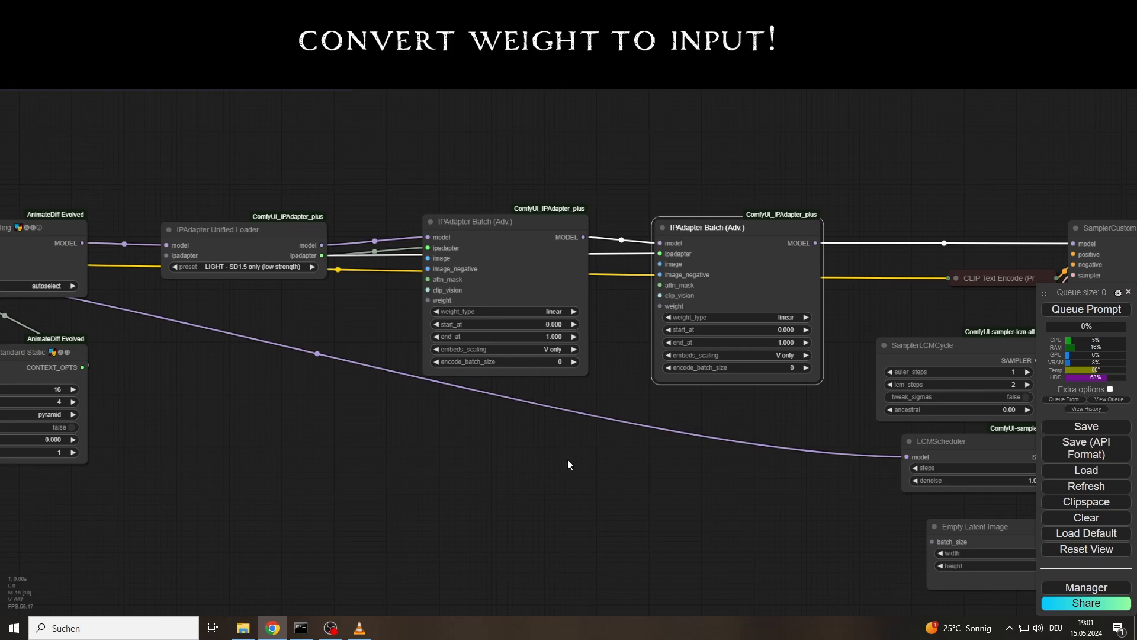
# Move both IPAdapter Batch nodes well below the main node row and set them side by side
pyautogui.moveTo(567, 465); pyautogui.dragTo(507, 309)
pyautogui.moveTo(470, 101); pyautogui.dragTo(492, 440)
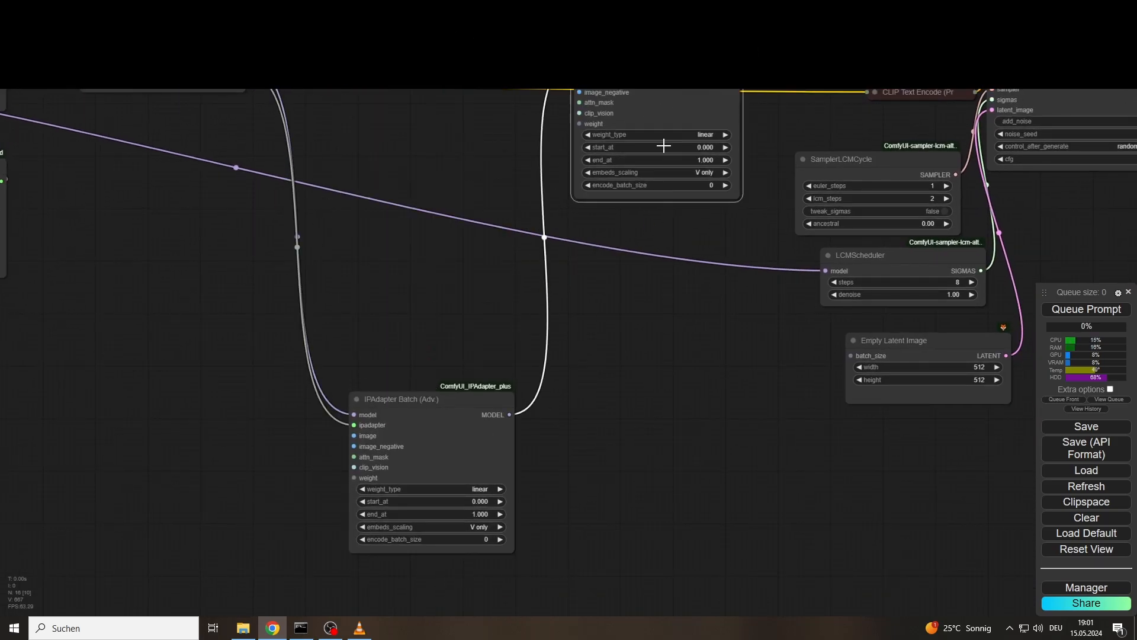
pyautogui.moveTo(663, 145); pyautogui.dragTo(652, 501)
# Move SamplerCustom down in line with the IPAdapter Batch nodes and stack SamplerLCMCycle, LCMScheduler and Empty Latent Image just before it
pyautogui.moveTo(759, 383); pyautogui.dragTo(543, 387)
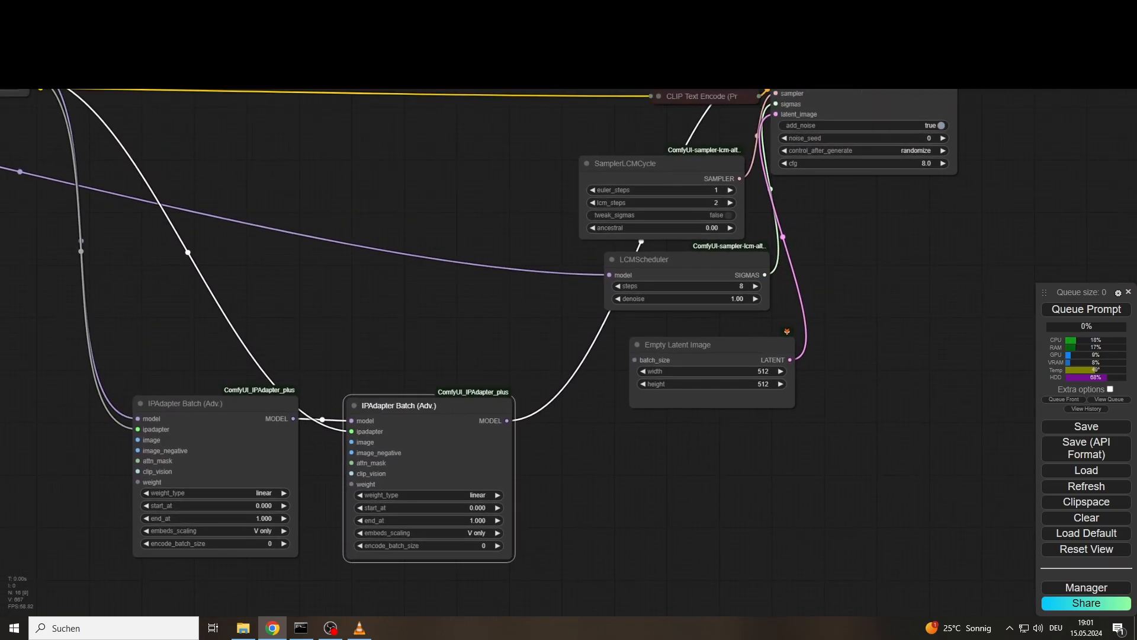
pyautogui.moveTo(847, 98); pyautogui.dragTo(846, 480)
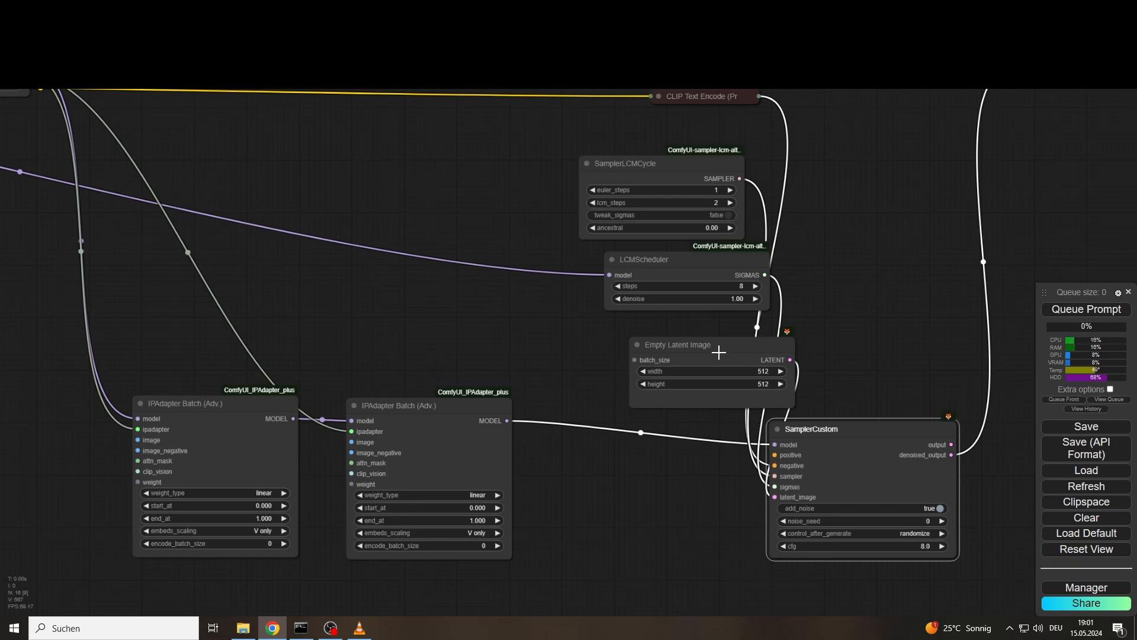
pyautogui.moveTo(719, 352); pyautogui.dragTo(648, 510)
pyautogui.moveTo(696, 262); pyautogui.dragTo(677, 344)
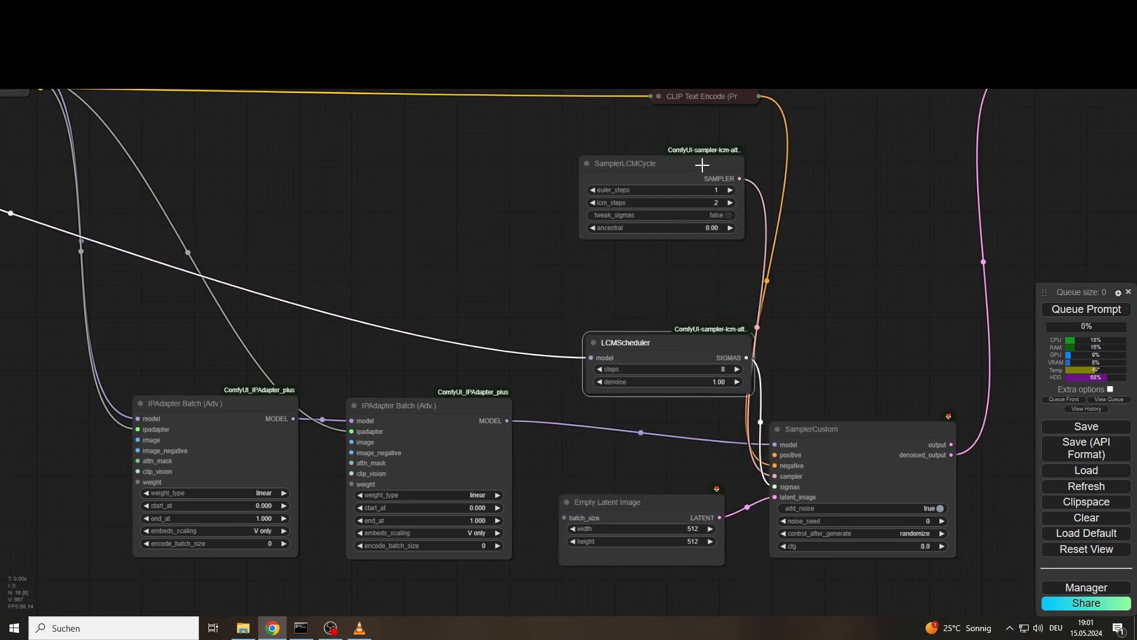
pyautogui.moveTo(701, 165); pyautogui.dragTo(703, 244)
pyautogui.moveTo(668, 510); pyautogui.dragTo(687, 508)
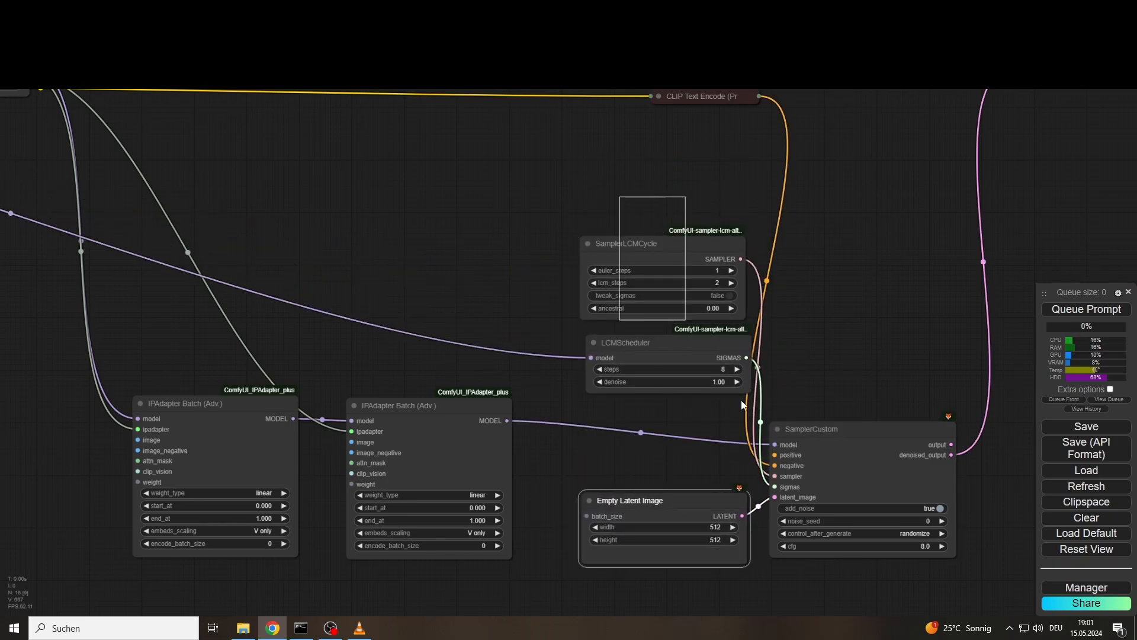
# Color SamplerCustom, SamplerLCMCycle, LCMScheduler and Empty Latent Image black as one selection
pyautogui.moveTo(742, 405); pyautogui.dragTo(876, 490)
pyautogui.rightClick(875, 490)
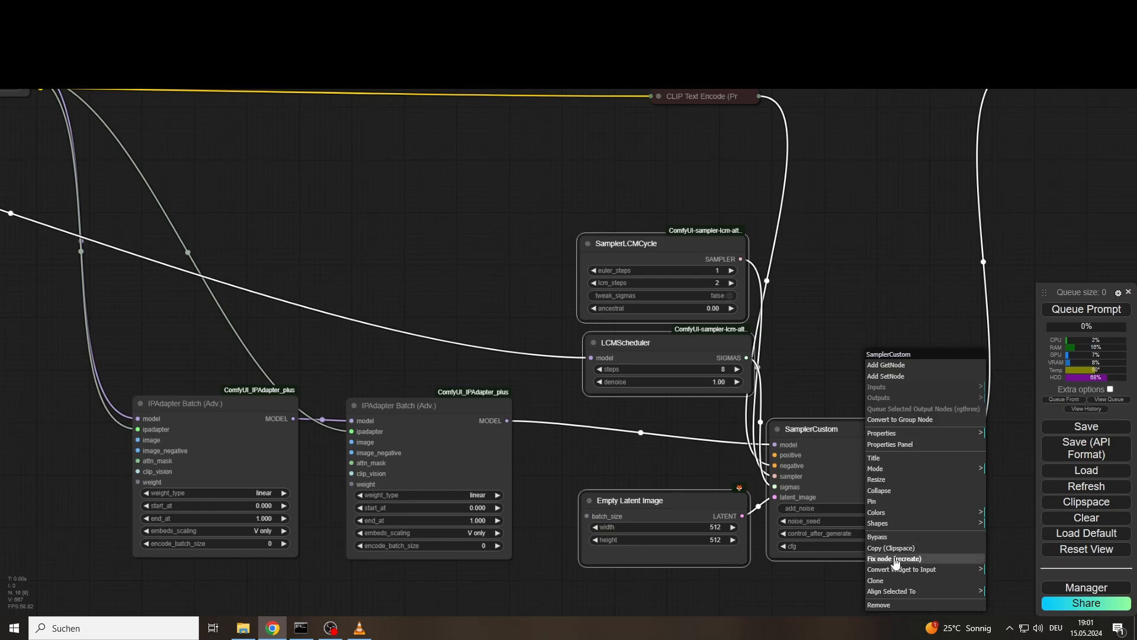
pyautogui.click(888, 512)
pyautogui.click(1013, 605)
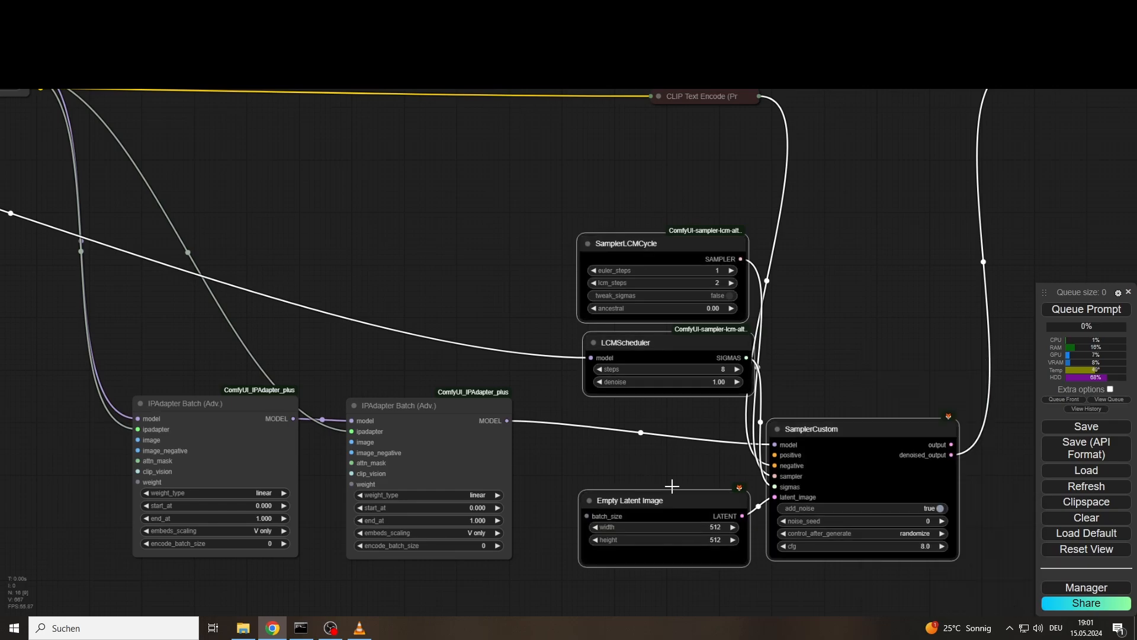
# Color the first IPAdapter Batch node blue and the second one cyan
pyautogui.rightClick(221, 424)
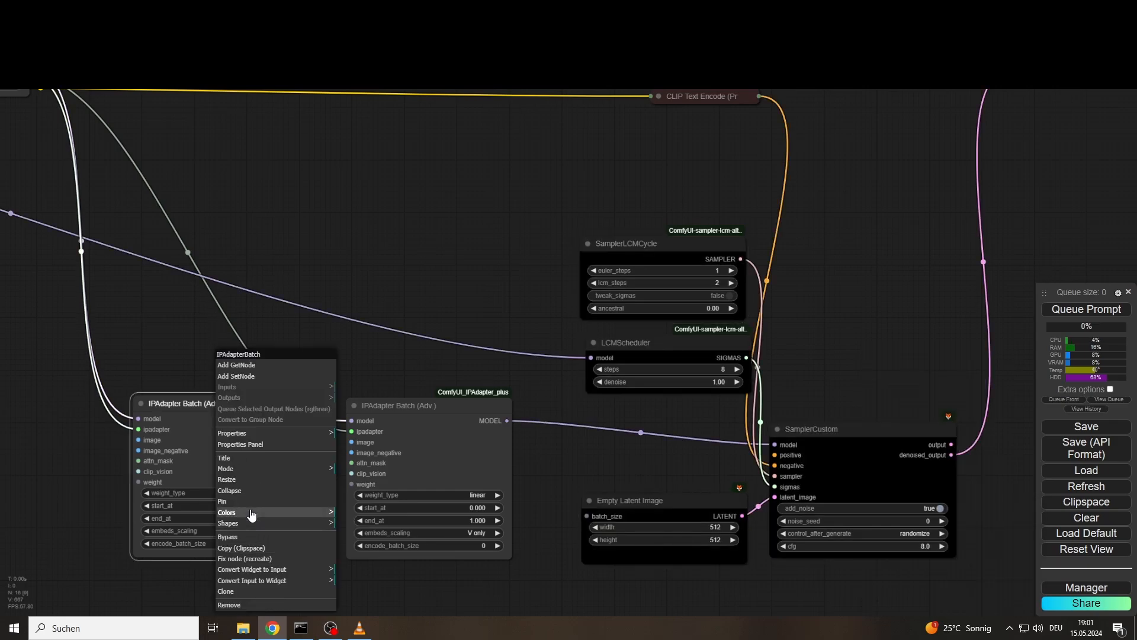
pyautogui.click(364, 548)
pyautogui.rightClick(427, 463)
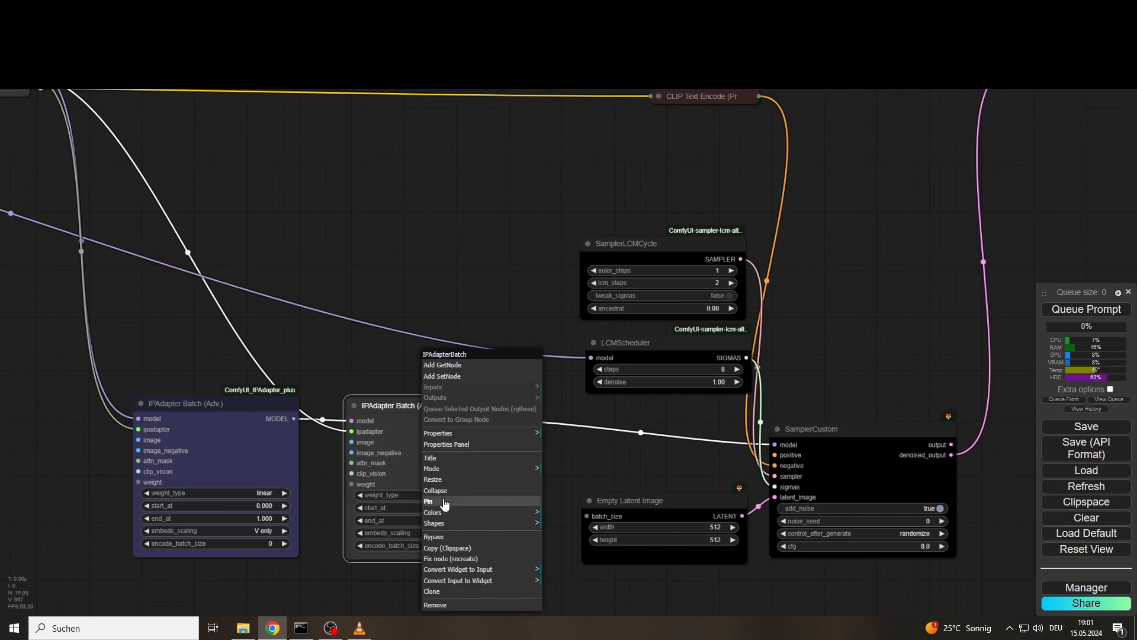
pyautogui.click(433, 512)
pyautogui.click(563, 573)
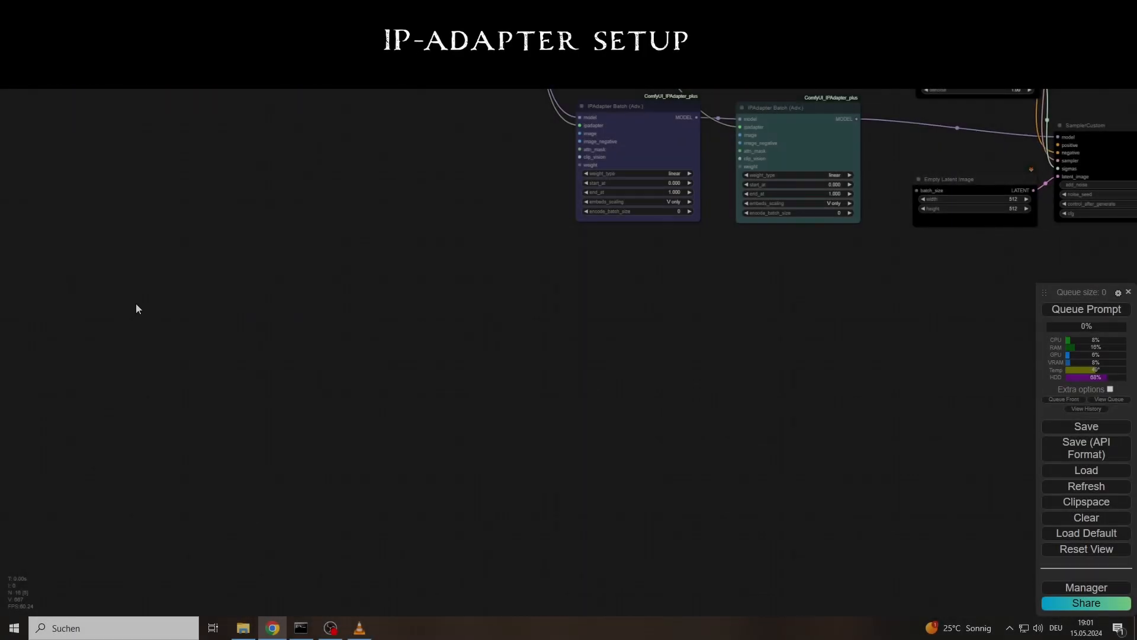
# Add two Load Image nodes, one above the other, in the empty area below the IPAdapter Batch nodes
pyautogui.doubleClick(136, 303)
pyautogui.write('k')
pyautogui.press('BackSpace')
pyautogui.write('load image')
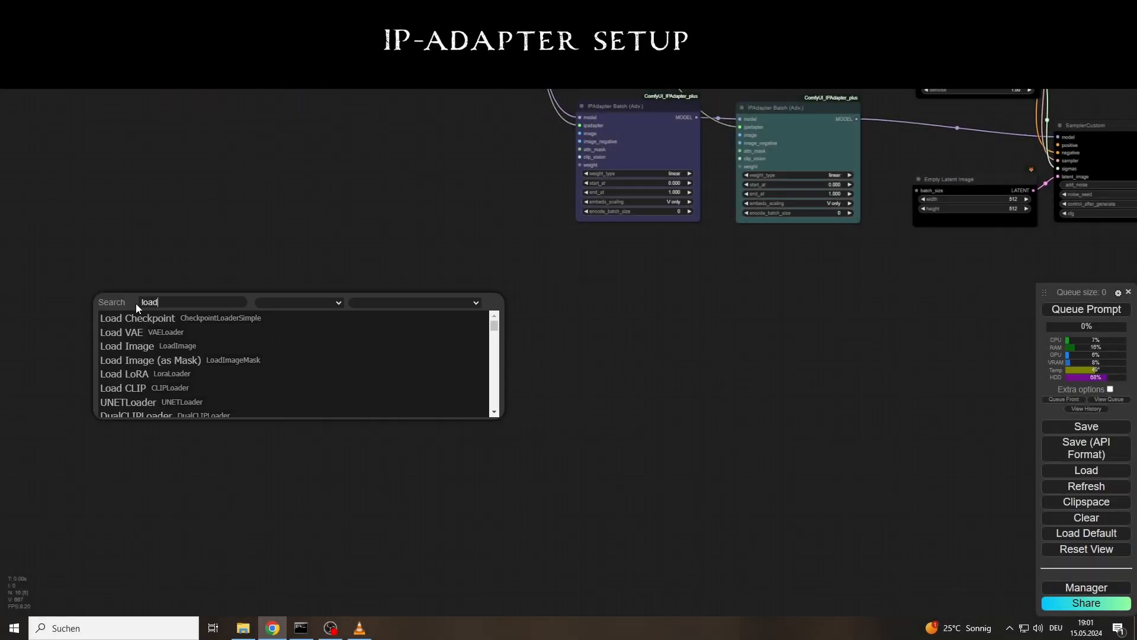
pyautogui.press('Return')
pyautogui.moveTo(169, 299); pyautogui.dragTo(158, 233)
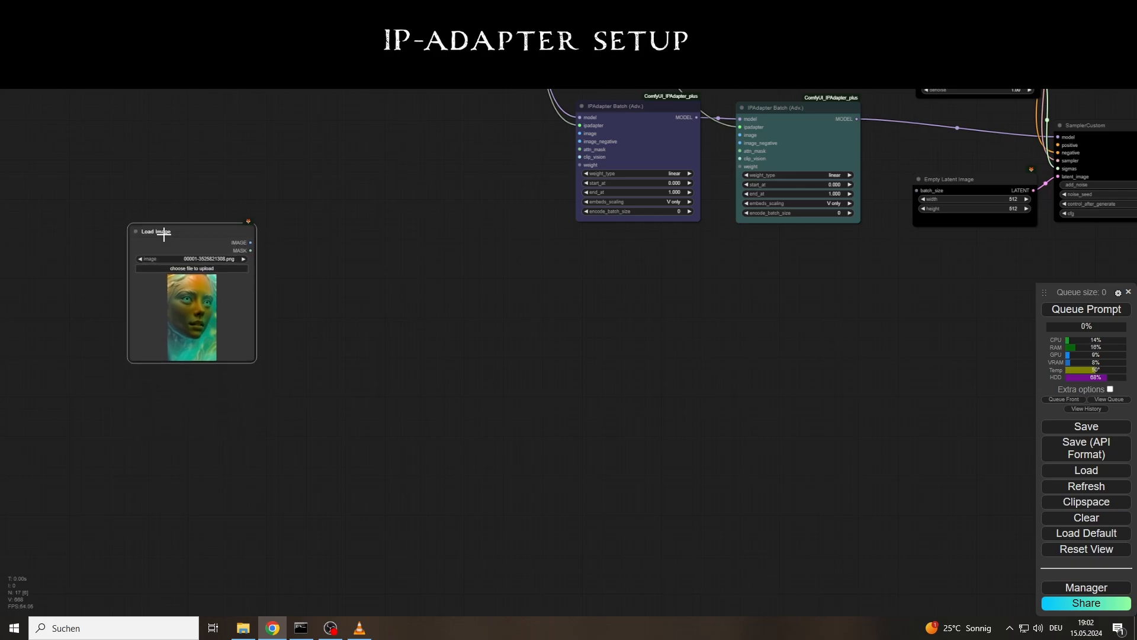
pyautogui.hotkey('ctrl', 'c')
pyautogui.hotkey('ctrl', 'v')
pyautogui.click(317, 323)
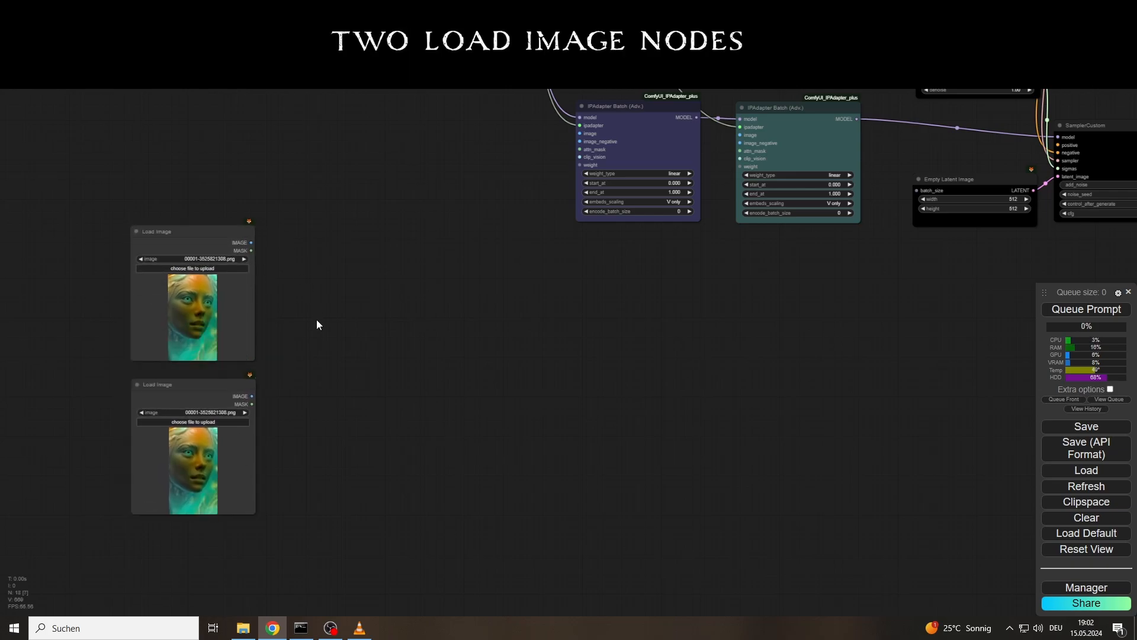
# Add a Prep Image For ClipVision node beside each Load Image node and feed each loaded image into its image input
pyautogui.doubleClick(316, 323)
pyautogui.write('clip')
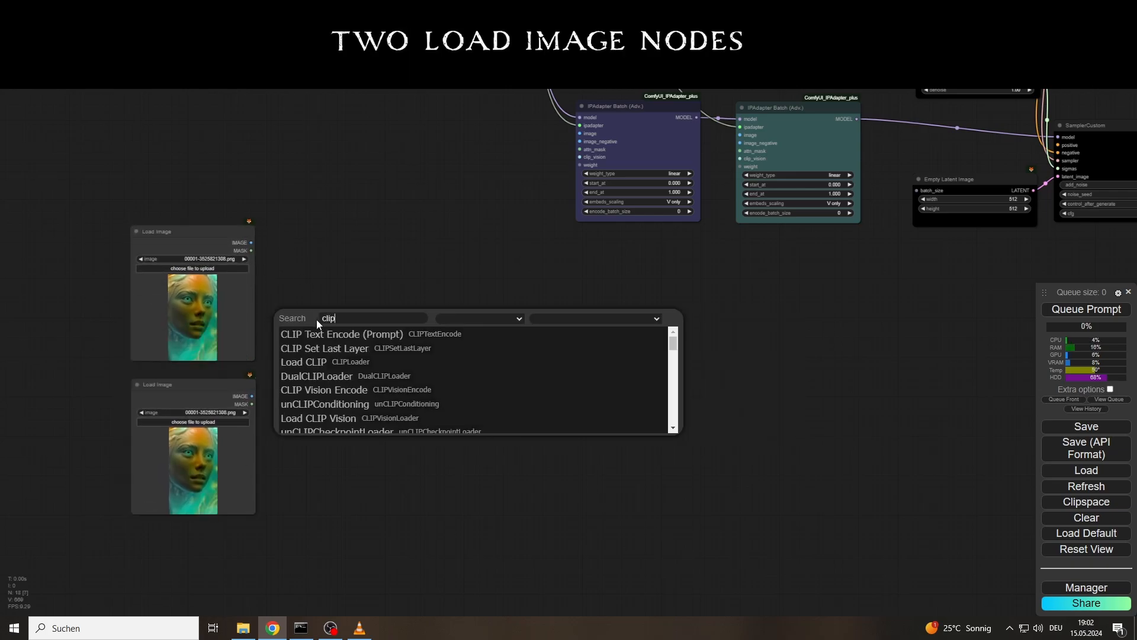
pyautogui.write('vis')
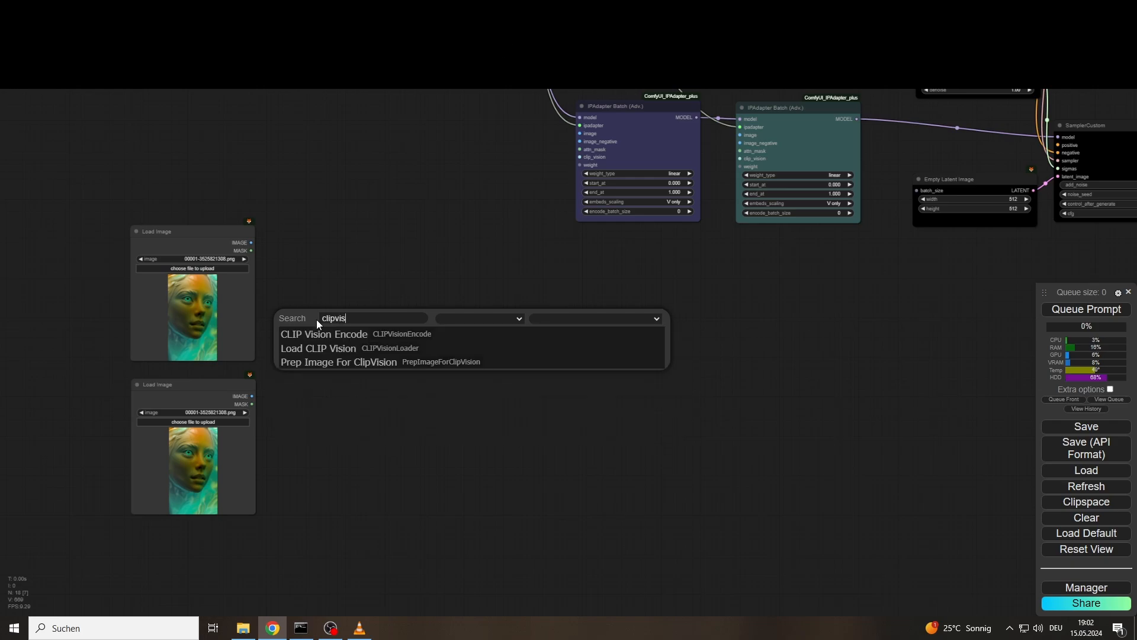
pyautogui.click(358, 362)
pyautogui.moveTo(362, 380); pyautogui.dragTo(363, 411)
pyautogui.moveTo(333, 317)
pyautogui.mouseDown()
pyautogui.moveTo(280, 240)
pyautogui.moveTo(292, 275)
pyautogui.mouseUp()
pyautogui.moveTo(363, 408); pyautogui.dragTo(333, 395)
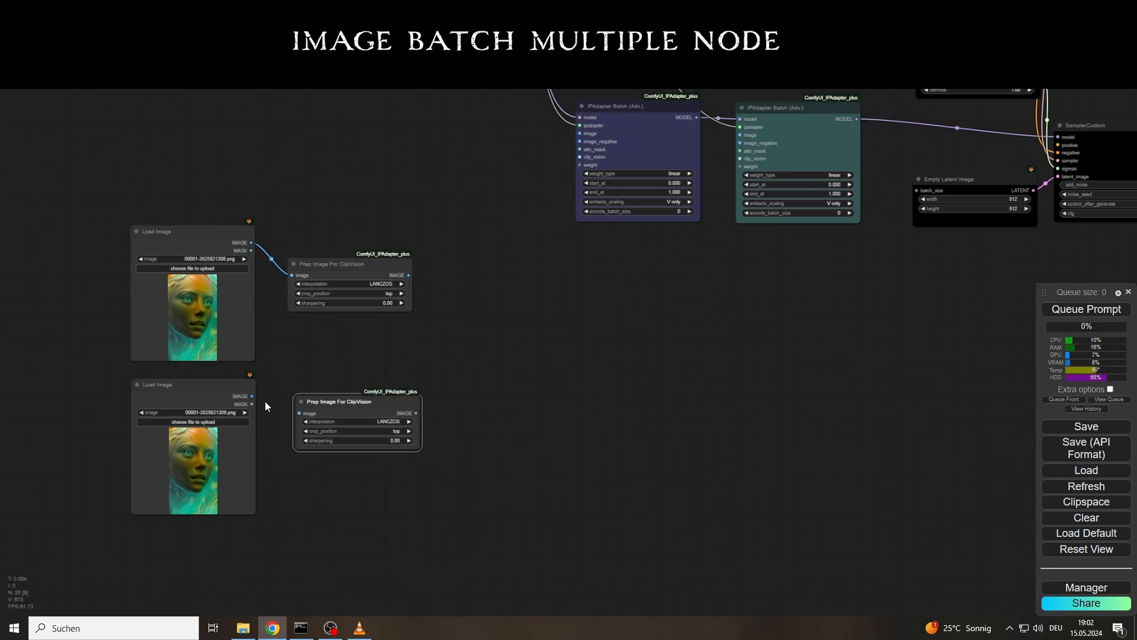
pyautogui.moveTo(253, 395); pyautogui.dragTo(300, 413)
# Add an Images Batch Multiple node and connect the two Prep Image For ClipVision outputs to image_1 and image_2
pyautogui.moveTo(490, 388); pyautogui.dragTo(372, 406)
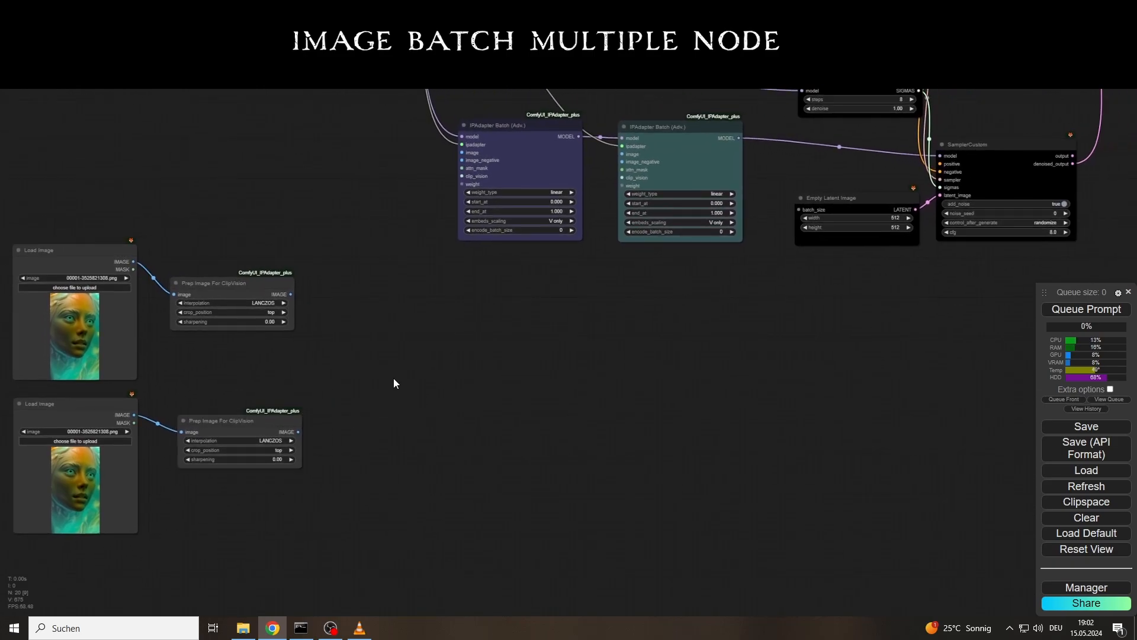
pyautogui.doubleClick(393, 378)
pyautogui.write('batch mu')
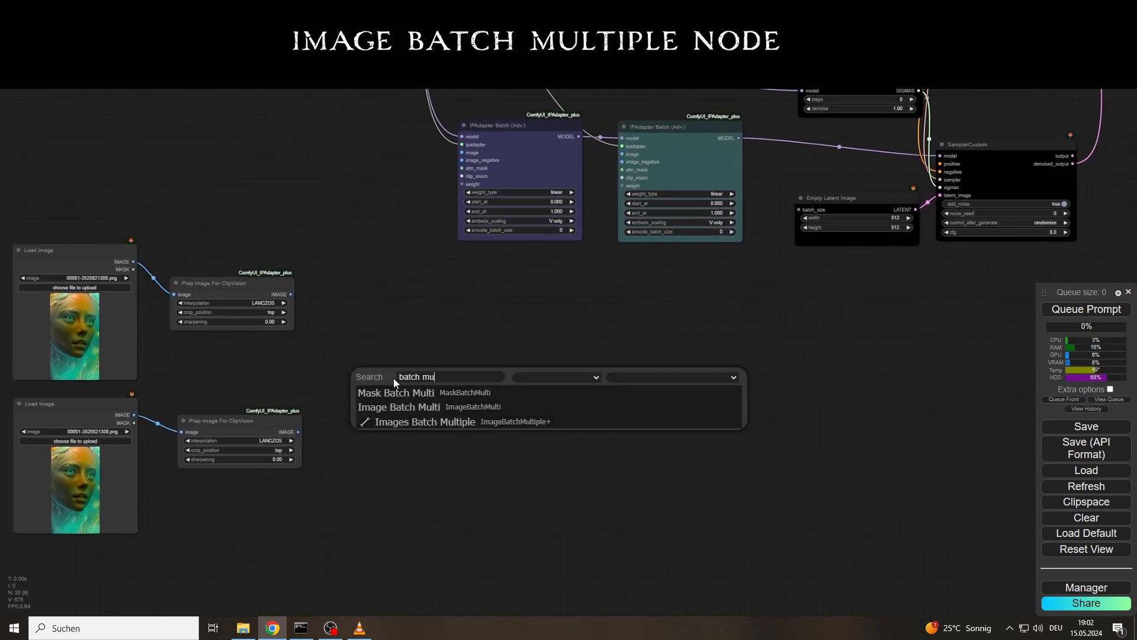
pyautogui.press('Down')
pyautogui.press('Return')
pyautogui.moveTo(405, 372); pyautogui.dragTo(376, 351)
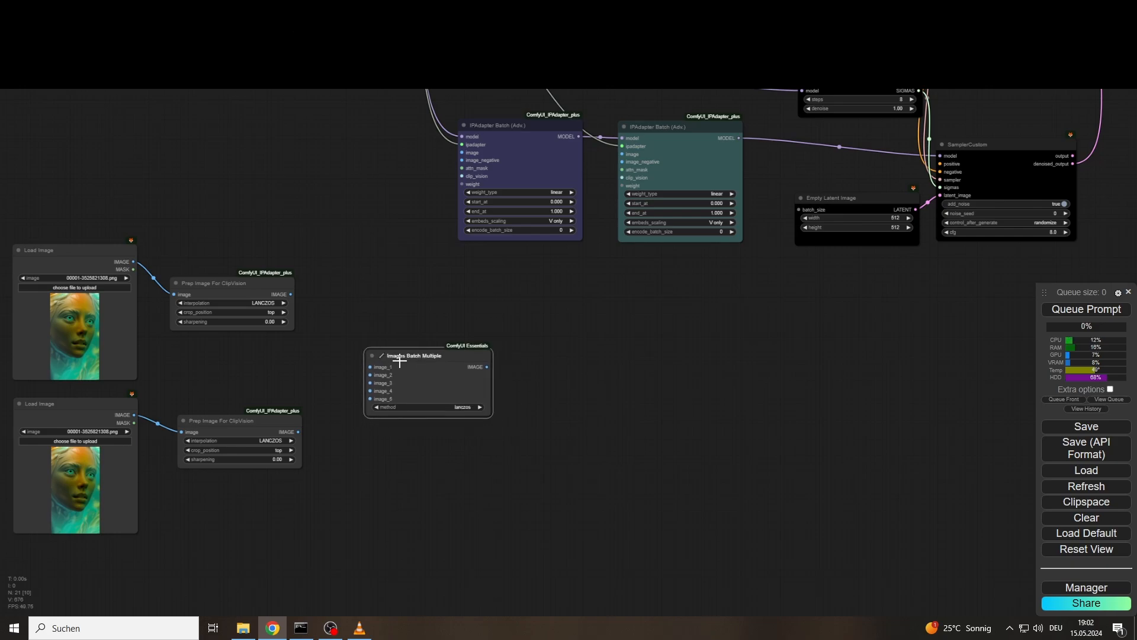
pyautogui.moveTo(292, 296); pyautogui.dragTo(371, 375)
# Add an IPAdapter Weights node after Images Batch Multiple and connect the batched image to its image input
pyautogui.moveTo(561, 468); pyautogui.dragTo(353, 454)
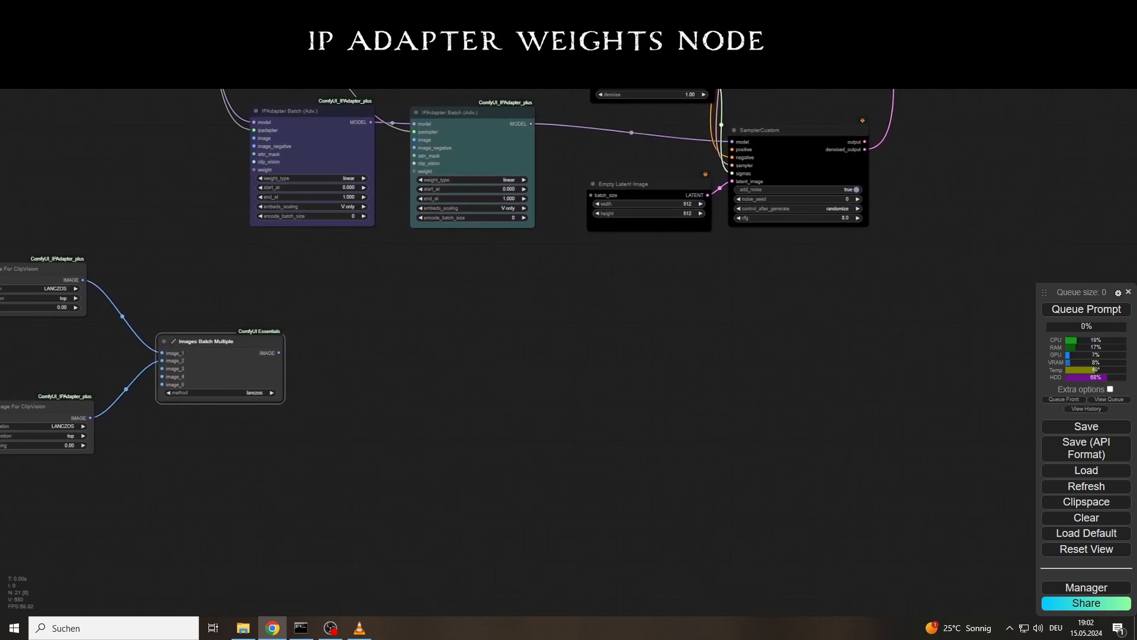
pyautogui.doubleClick(380, 323)
pyautogui.write('ip')
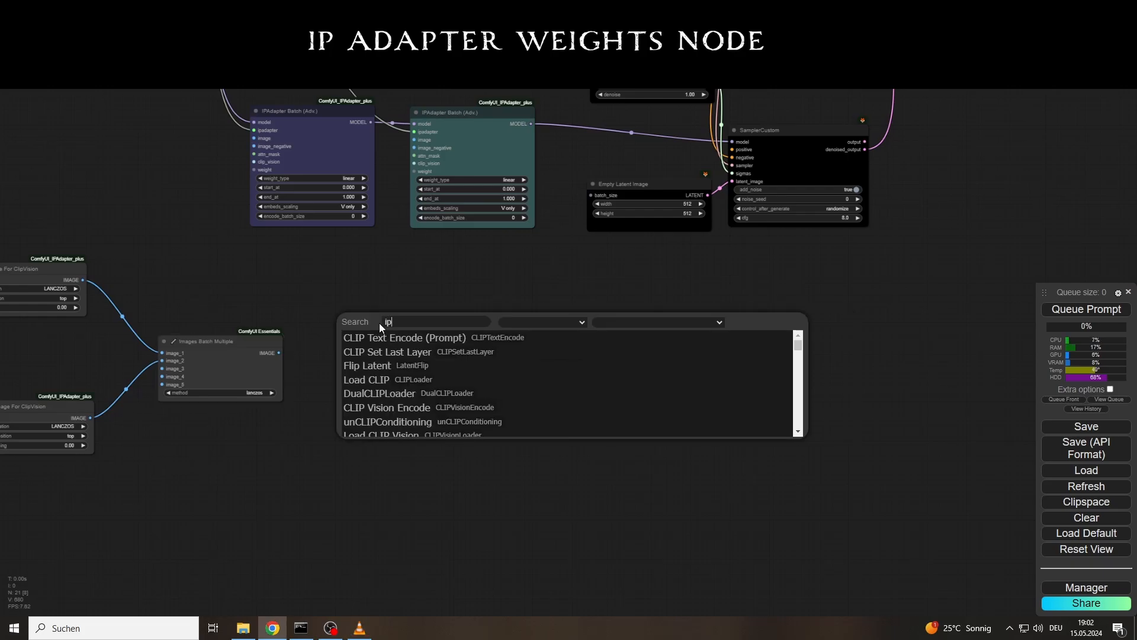
pyautogui.write('adapter weights')
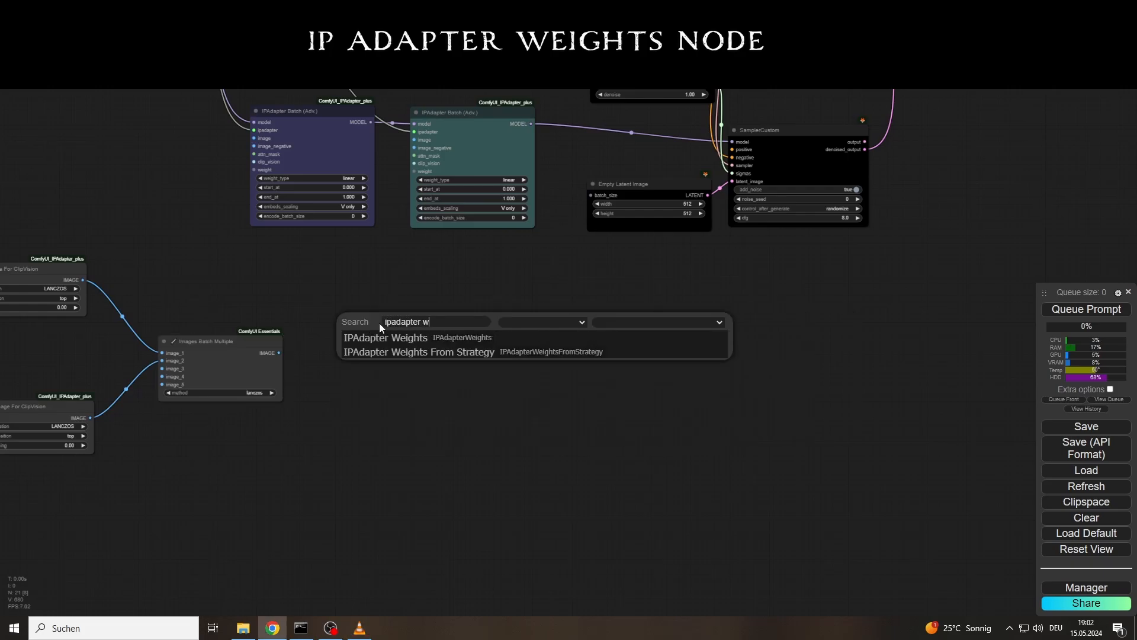
pyautogui.press('Return')
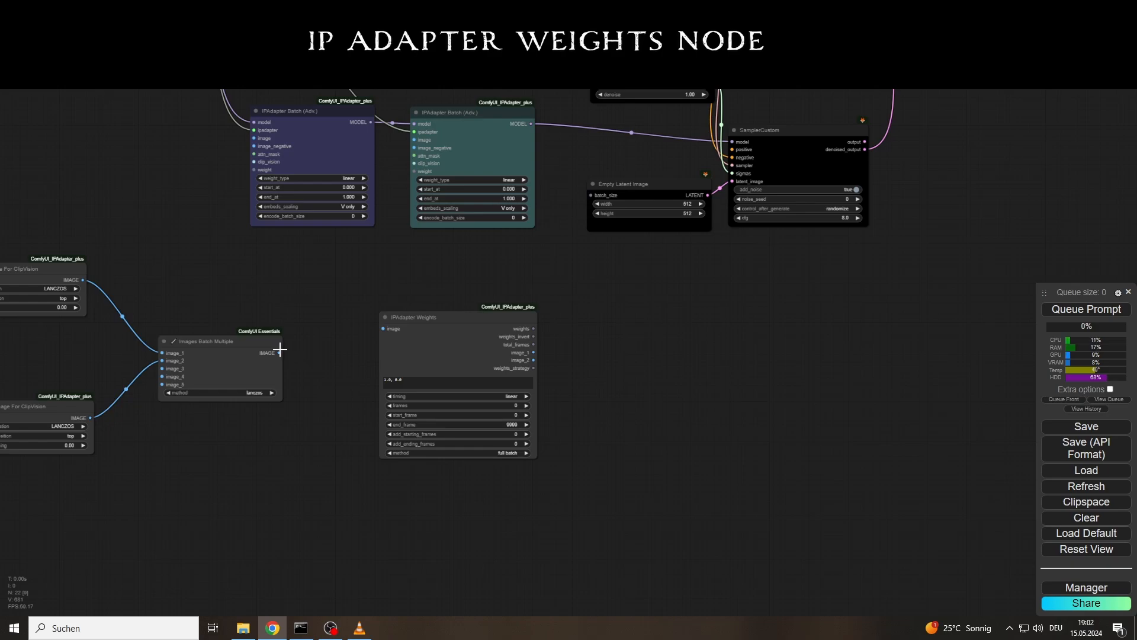
pyautogui.moveTo(279, 350); pyautogui.dragTo(392, 329)
pyautogui.moveTo(459, 351); pyautogui.dragTo(393, 366)
# Move both IPAdapter Batch nodes down near the IPAdapter Weights node and shift that node slightly lower to make room
pyautogui.moveTo(645, 408); pyautogui.dragTo(498, 396)
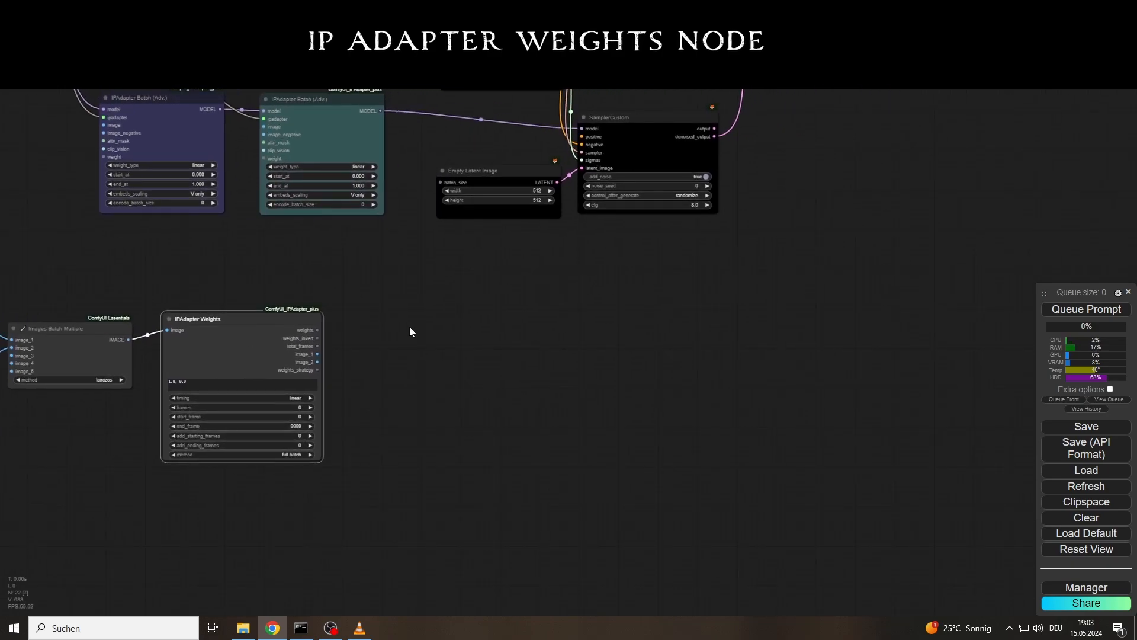
pyautogui.moveTo(343, 107); pyautogui.dragTo(557, 245)
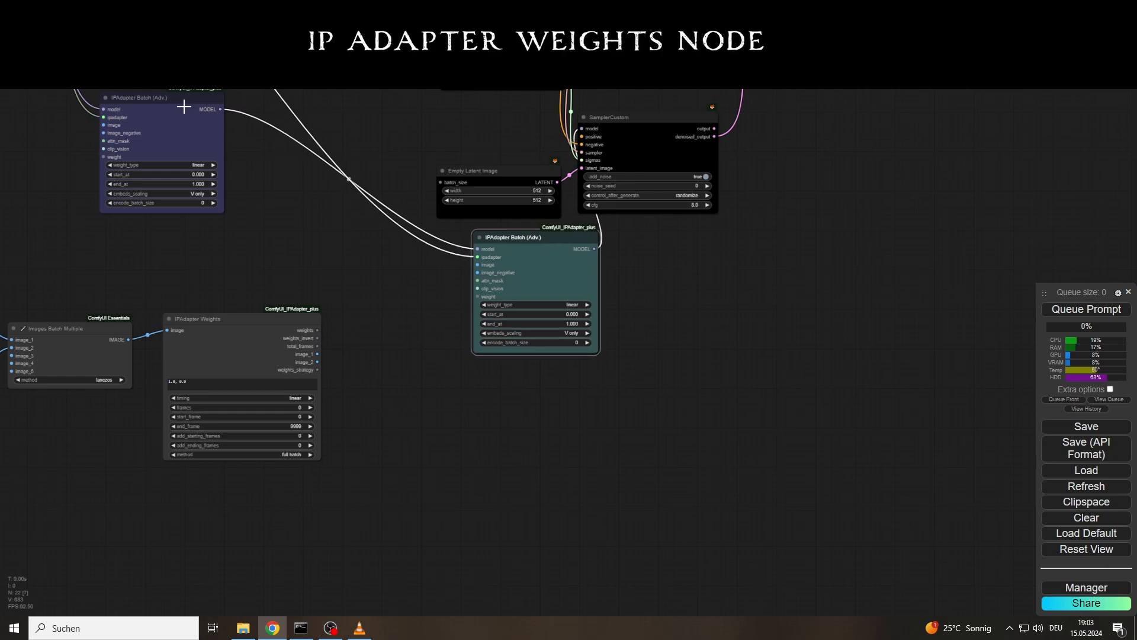
pyautogui.moveTo(181, 110); pyautogui.dragTo(350, 215)
pyautogui.moveTo(241, 356); pyautogui.dragTo(215, 397)
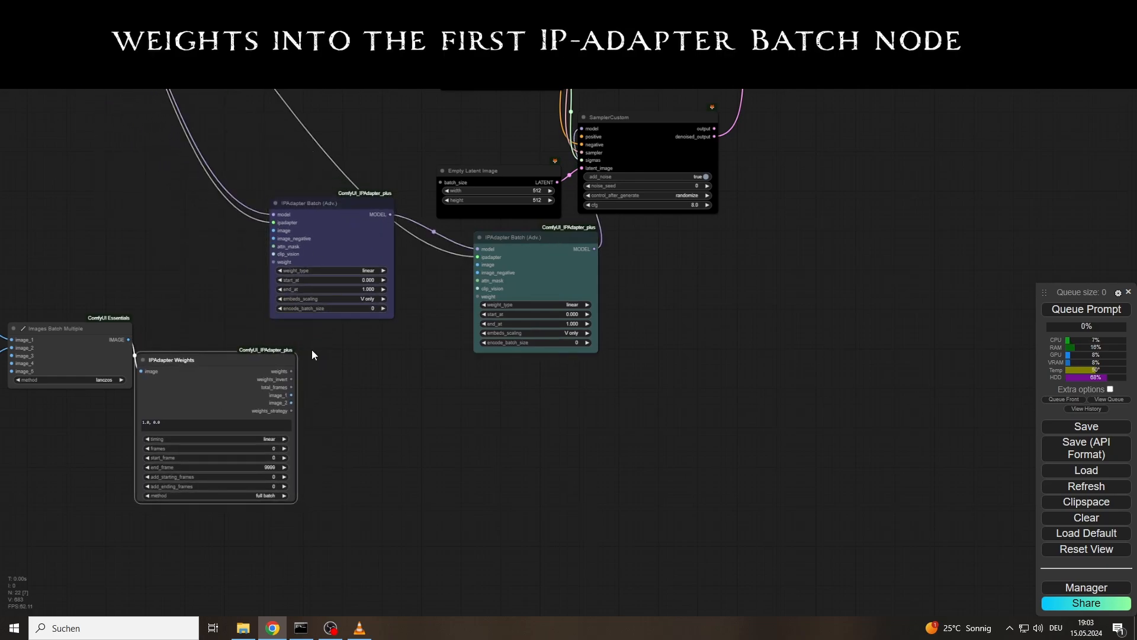
pyautogui.moveTo(342, 244); pyautogui.dragTo(346, 257)
# Connect the IPAdapter Weights weights output to the first IPAdapter Batch weight input and weights_invert to the second one's
pyautogui.moveTo(291, 371); pyautogui.dragTo(291, 371)
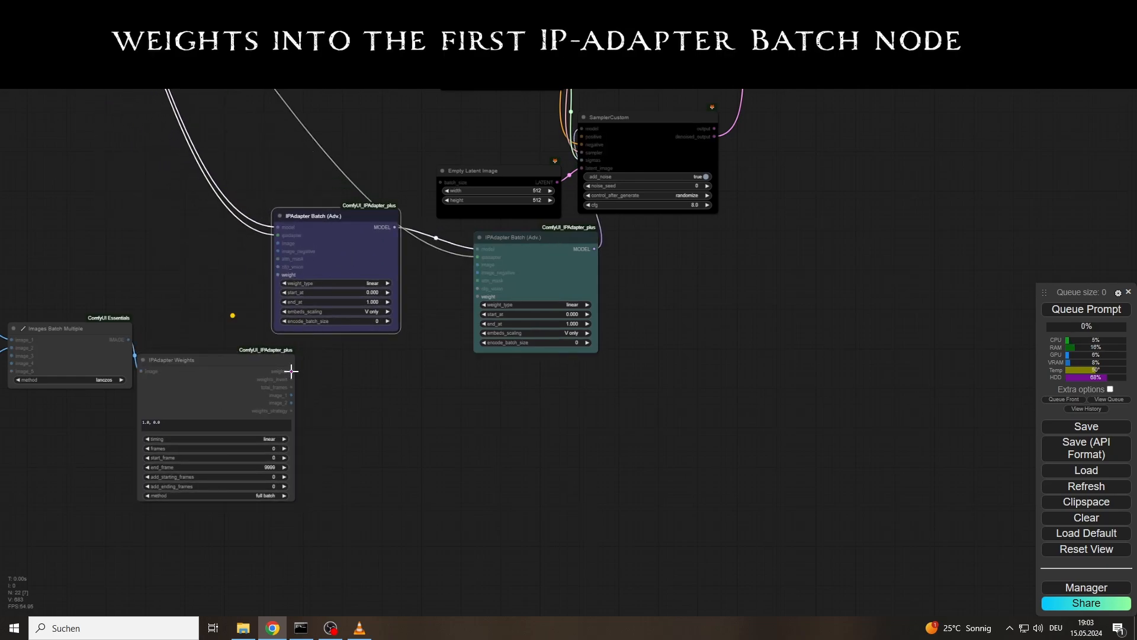
pyautogui.moveTo(278, 275); pyautogui.dragTo(278, 275)
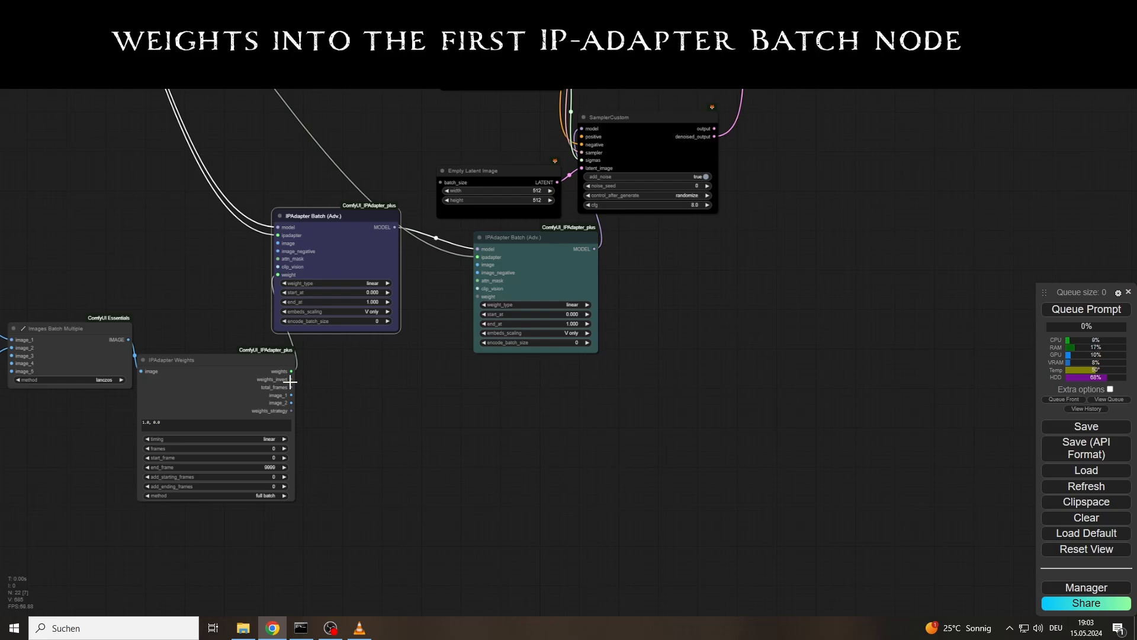
pyautogui.moveTo(292, 380); pyautogui.dragTo(477, 296)
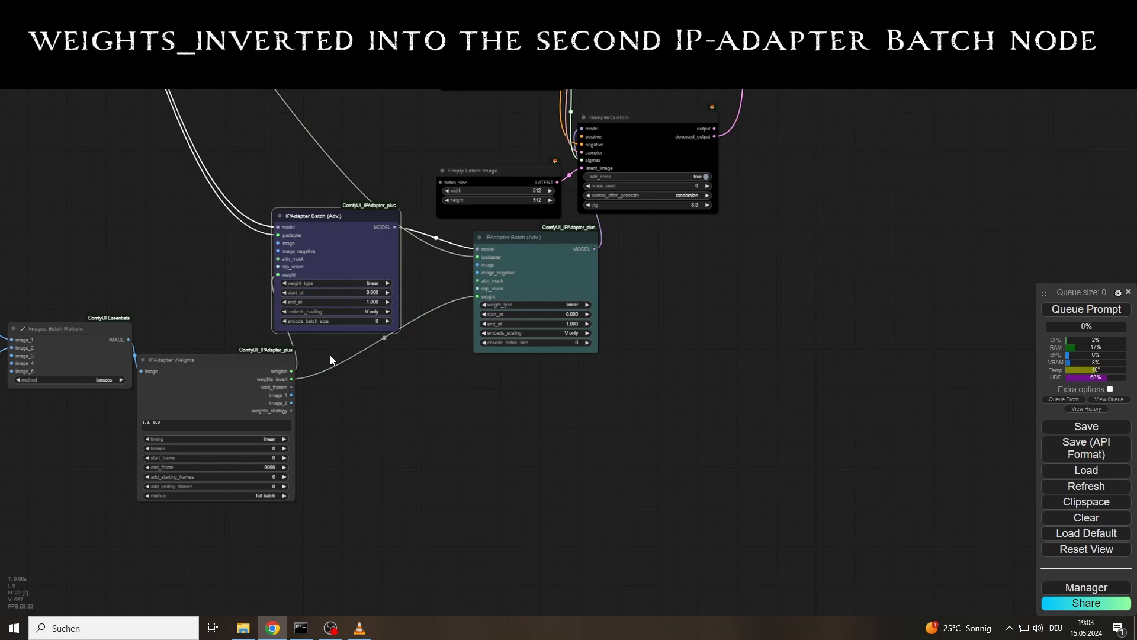
# Connect image_1 and image_2 to the first and second IPAdapter Batch image inputs, and total_frames to the Empty Latent Image batch_size
pyautogui.moveTo(278, 244); pyautogui.dragTo(477, 265)
pyautogui.moveTo(520, 430); pyautogui.dragTo(456, 413)
pyautogui.moveTo(228, 370); pyautogui.dragTo(378, 165)
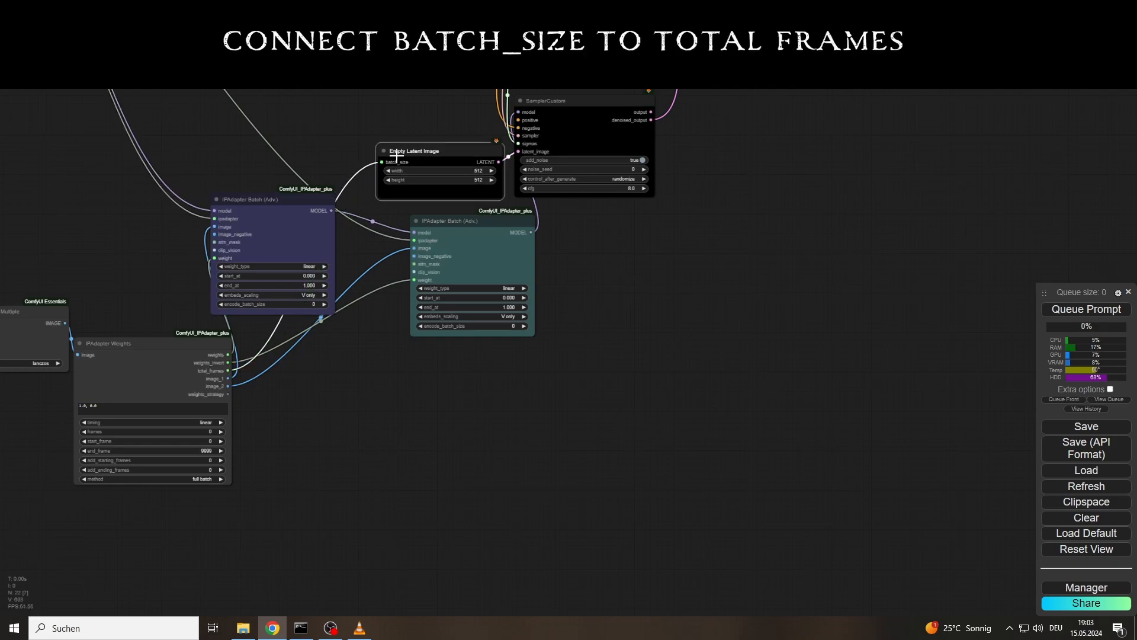
# Add a Prompt Schedule From Weights Strategy node below the batch nodes and connect the IPAdapter Weights weights_strategy output to it
pyautogui.moveTo(467, 482); pyautogui.dragTo(485, 375)
pyautogui.moveTo(178, 261); pyautogui.dragTo(183, 296)
pyautogui.doubleClick(386, 378)
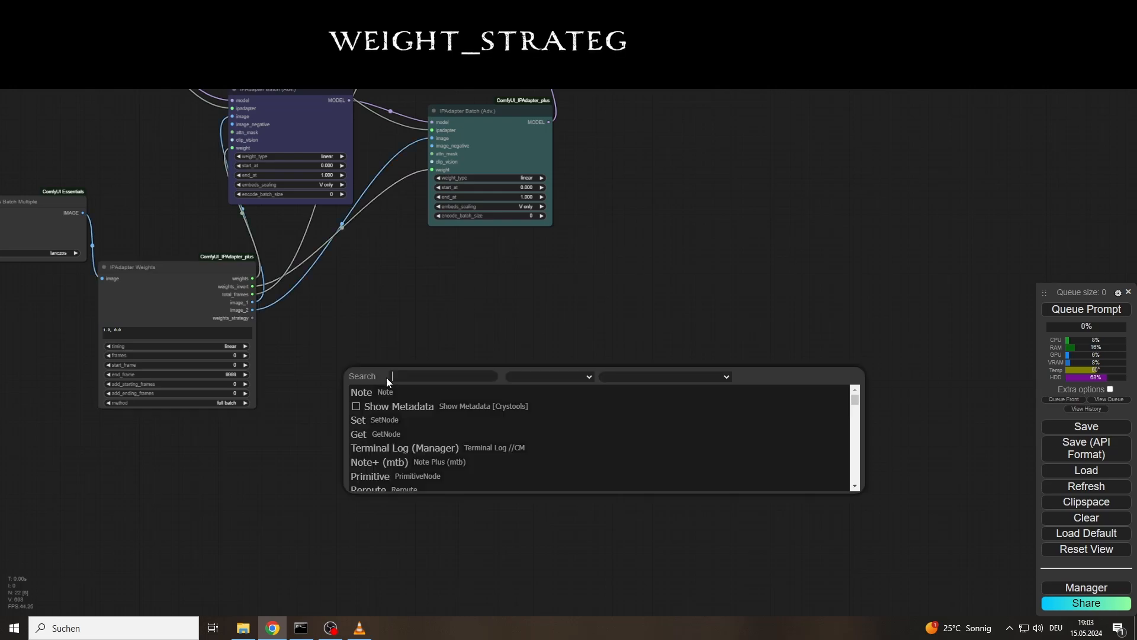
pyautogui.write('prompt schedule f')
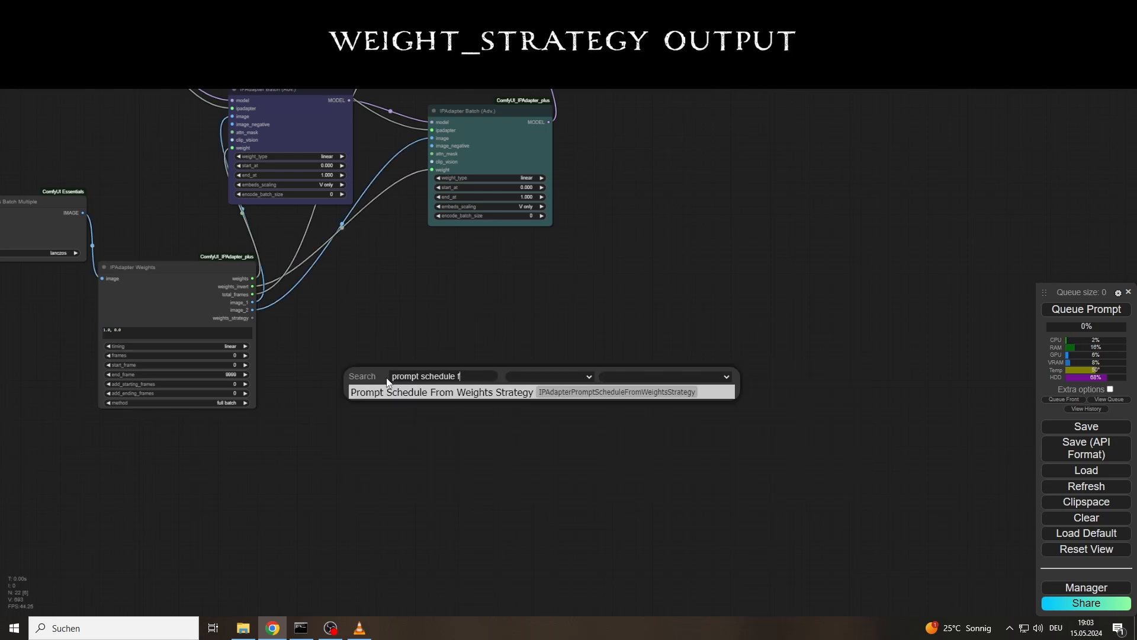
pyautogui.press('Return')
pyautogui.moveTo(457, 368); pyautogui.dragTo(358, 408)
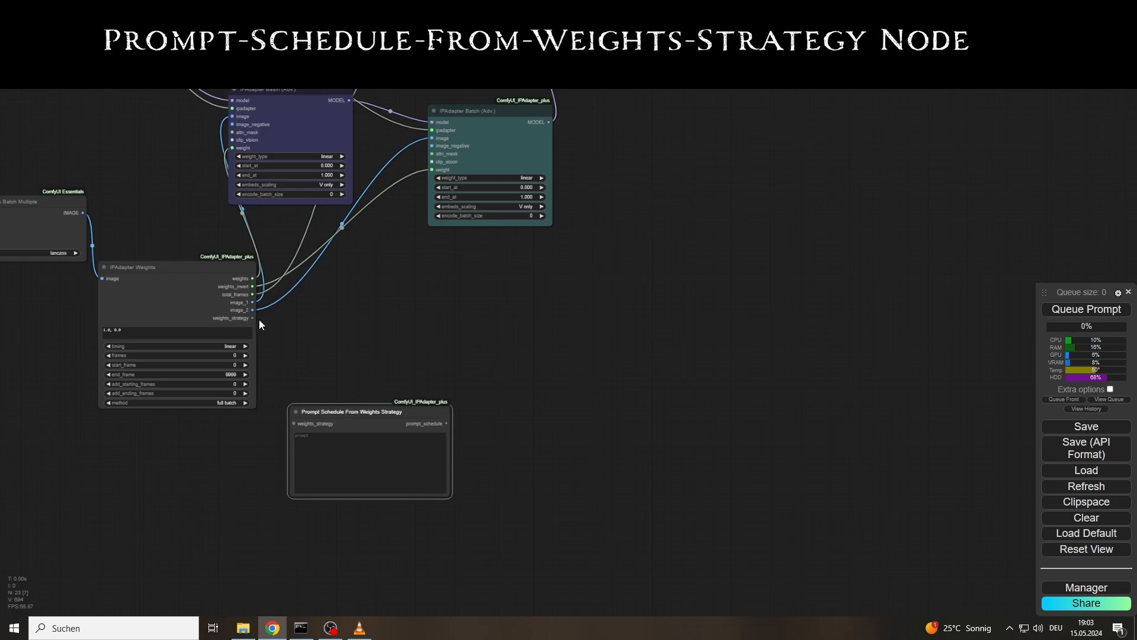
pyautogui.moveTo(253, 318); pyautogui.dragTo(282, 373)
pyautogui.moveTo(295, 423); pyautogui.dragTo(294, 423)
# Add a Batch Prompt Schedule node and place it above and beyond the Prompt Schedule From Weights Strategy node
pyautogui.doubleClick(453, 326)
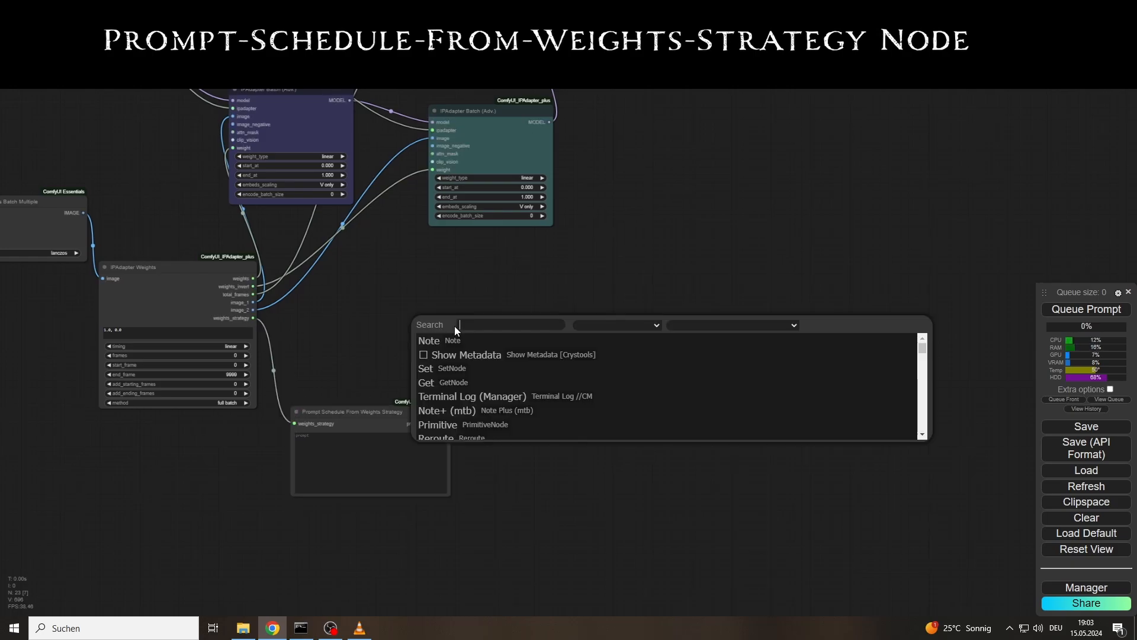
pyautogui.write('prompt sche')
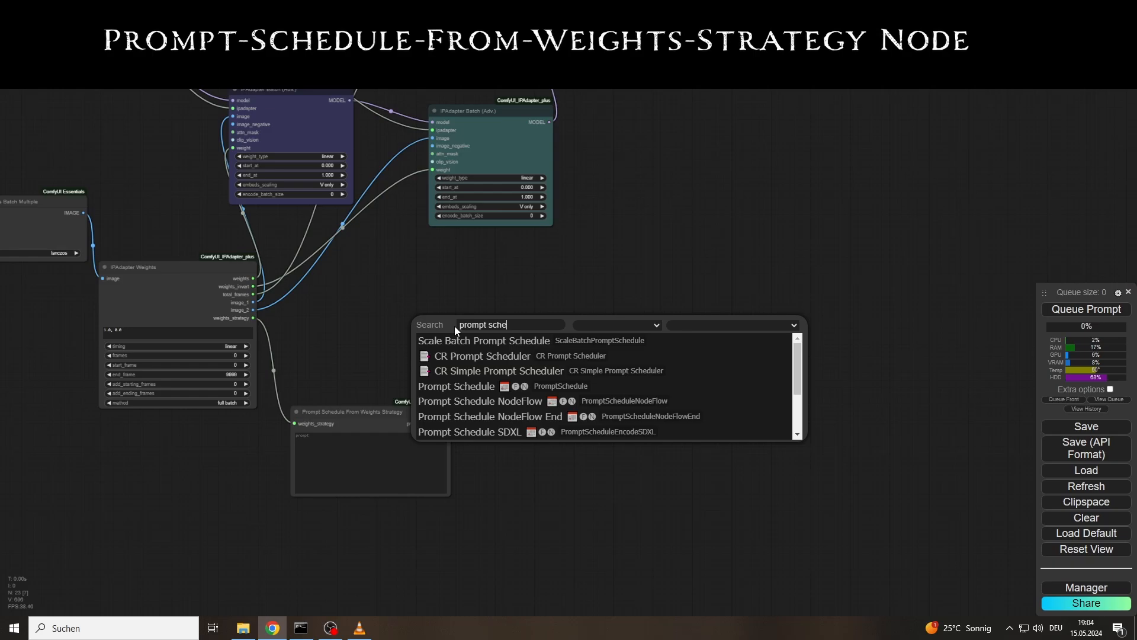
pyautogui.press('Down')
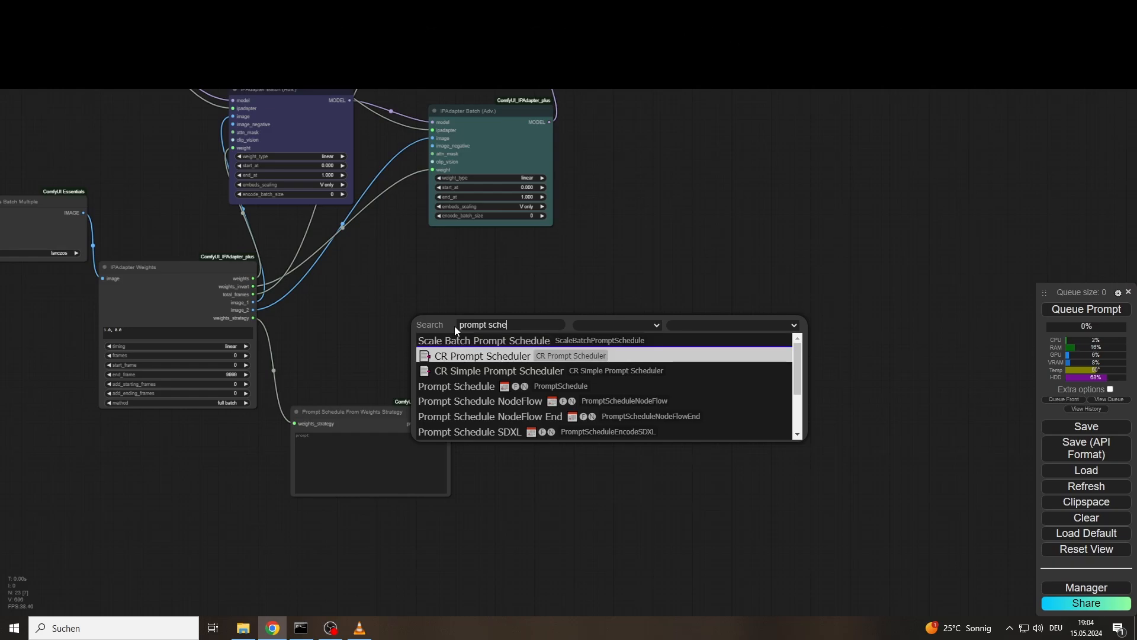
pyautogui.press('Down')
pyautogui.press('Down')
pyautogui.press('Down')
pyautogui.press('Down')
pyautogui.press('Down')
pyautogui.press('Down')
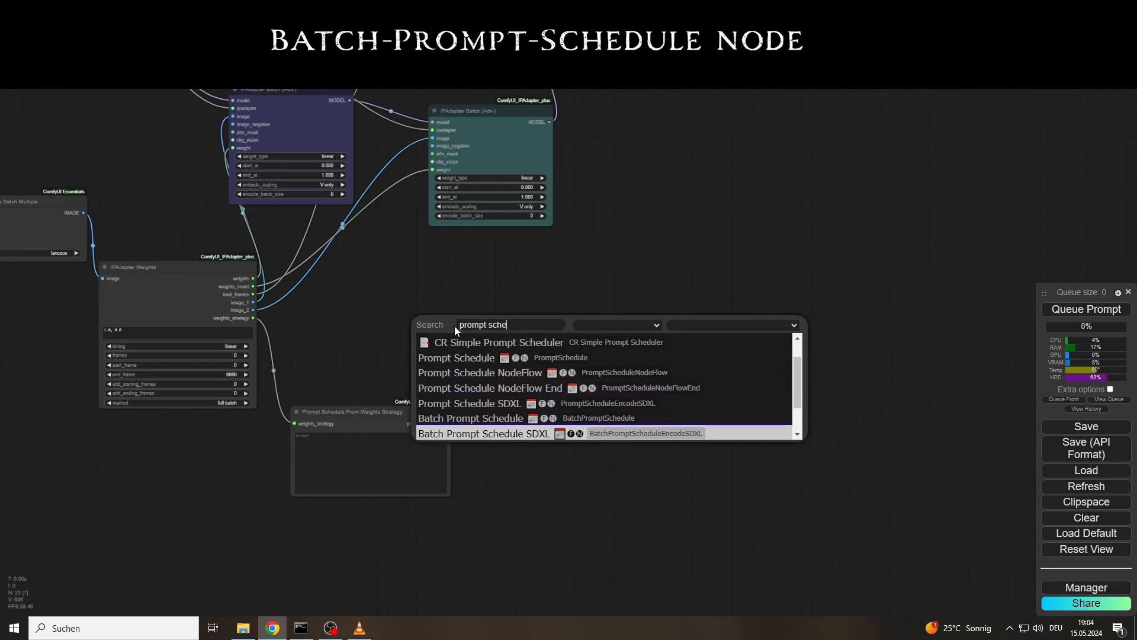
pyautogui.press('Return')
pyautogui.moveTo(486, 336); pyautogui.dragTo(555, 288)
pyautogui.hotkey('alt', 'Tab')
# Add a Primitive node before Batch Prompt Schedule and connect it to the app_text input
pyautogui.doubleClick(425, 315)
pyautogui.write('primiti')
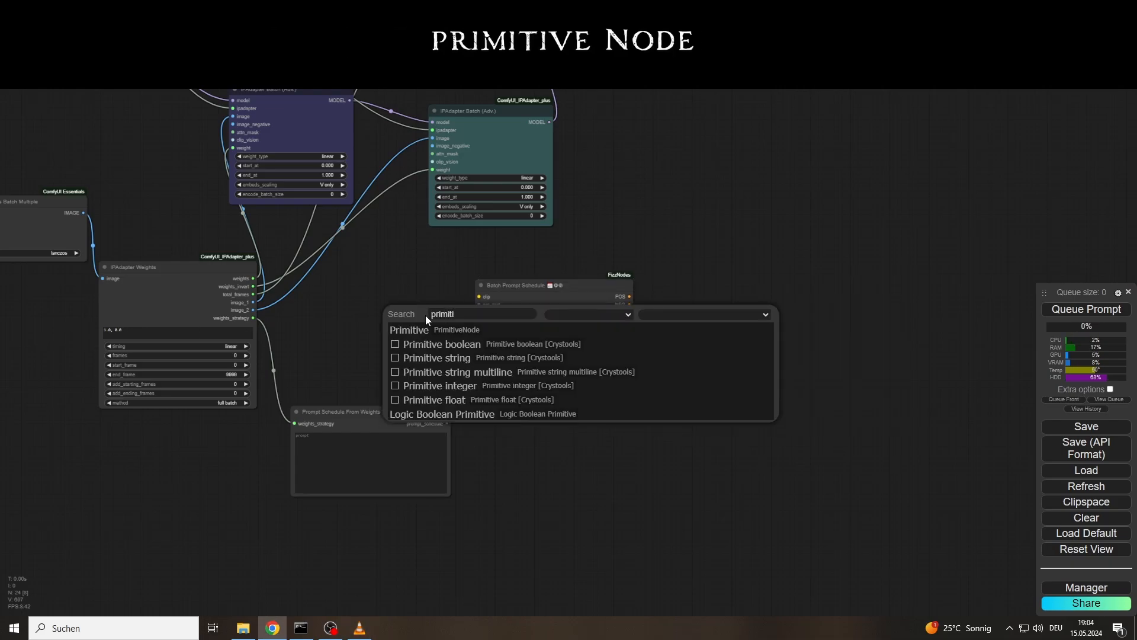
pyautogui.press('Return')
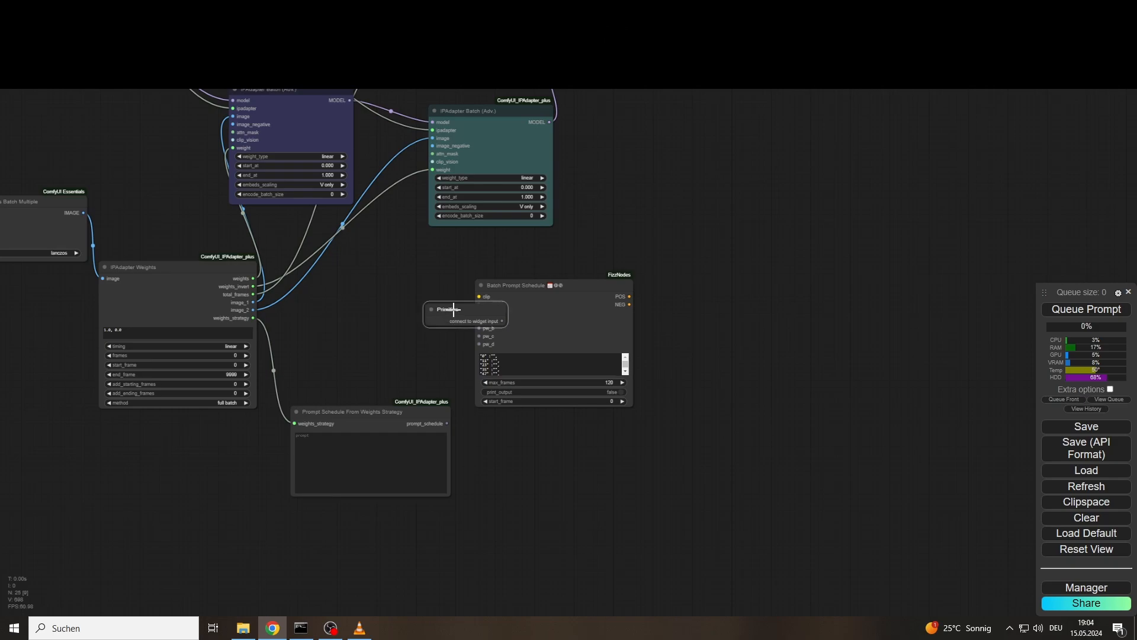
pyautogui.moveTo(488, 317)
pyautogui.mouseDown()
pyautogui.moveTo(414, 307)
pyautogui.moveTo(483, 312)
pyautogui.mouseUp()
# Convert the text and max_frames widgets of the Batch Prompt Schedule node to inputs
pyautogui.rightClick(533, 339)
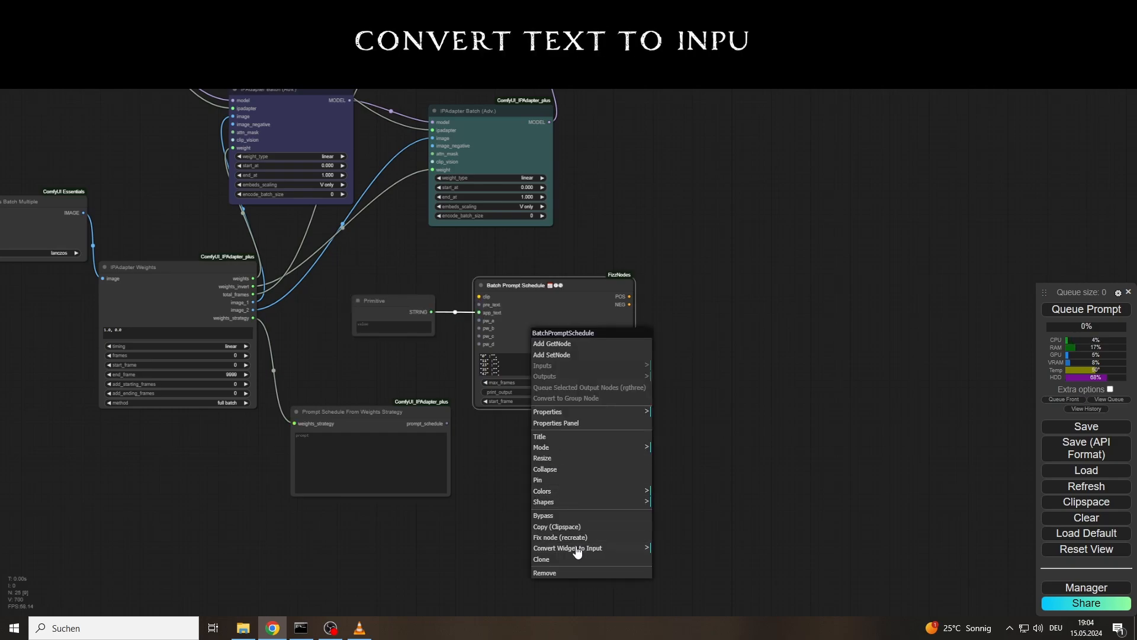
pyautogui.click(578, 549)
pyautogui.click(681, 540)
pyautogui.rightClick(529, 334)
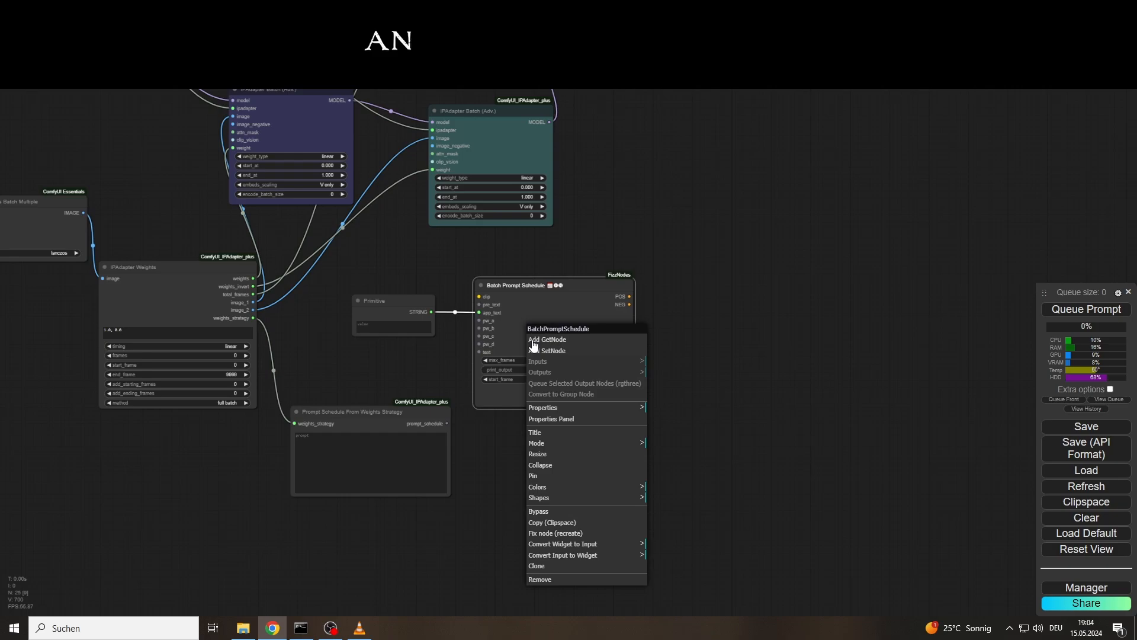
pyautogui.click(588, 544)
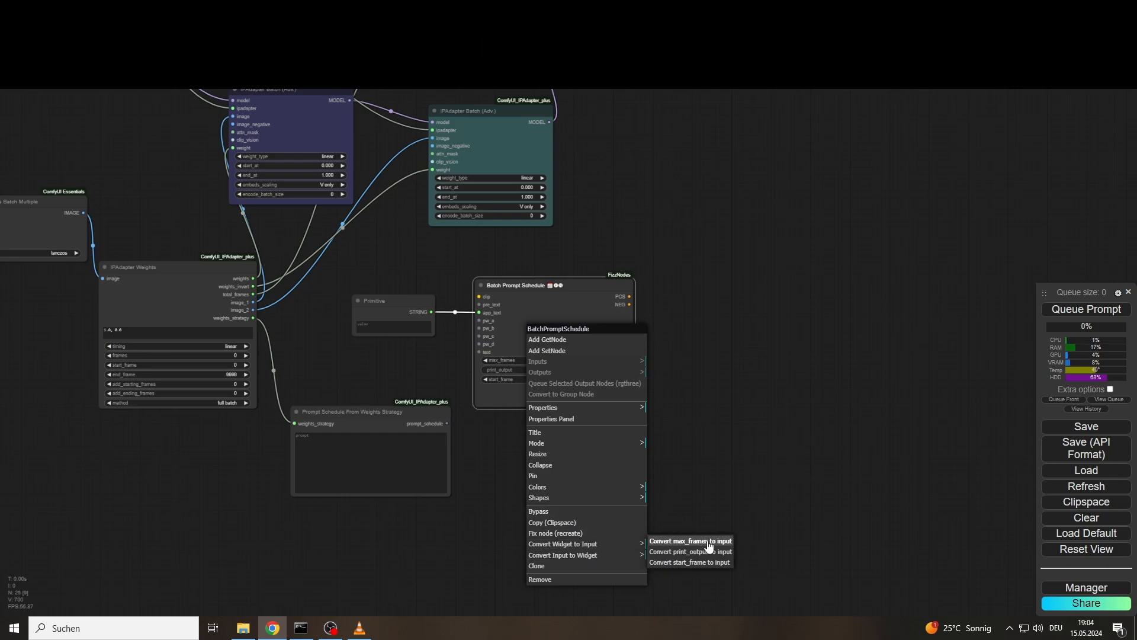
pyautogui.click(690, 541)
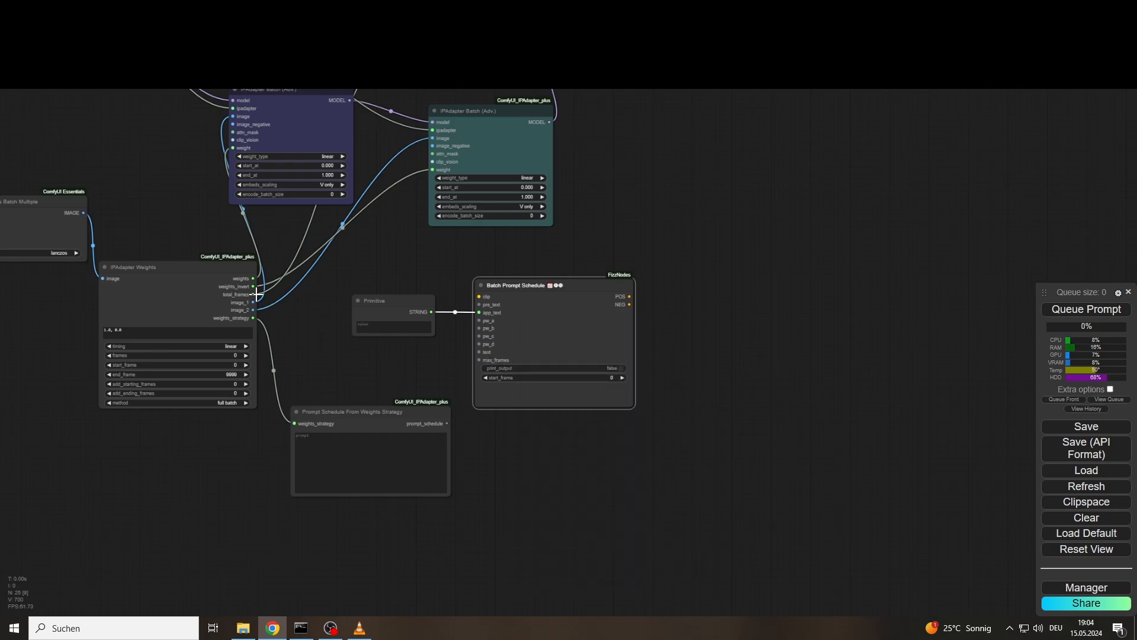
# Connect total_frames from IPAdapter Weights to max_frames and prompt_schedule to the text input of Batch Prompt Schedule
pyautogui.moveTo(253, 294); pyautogui.dragTo(483, 361)
pyautogui.moveTo(446, 424); pyautogui.dragTo(454, 411)
pyautogui.moveTo(481, 351); pyautogui.dragTo(480, 352)
pyautogui.scroll(-1, 418, 265)
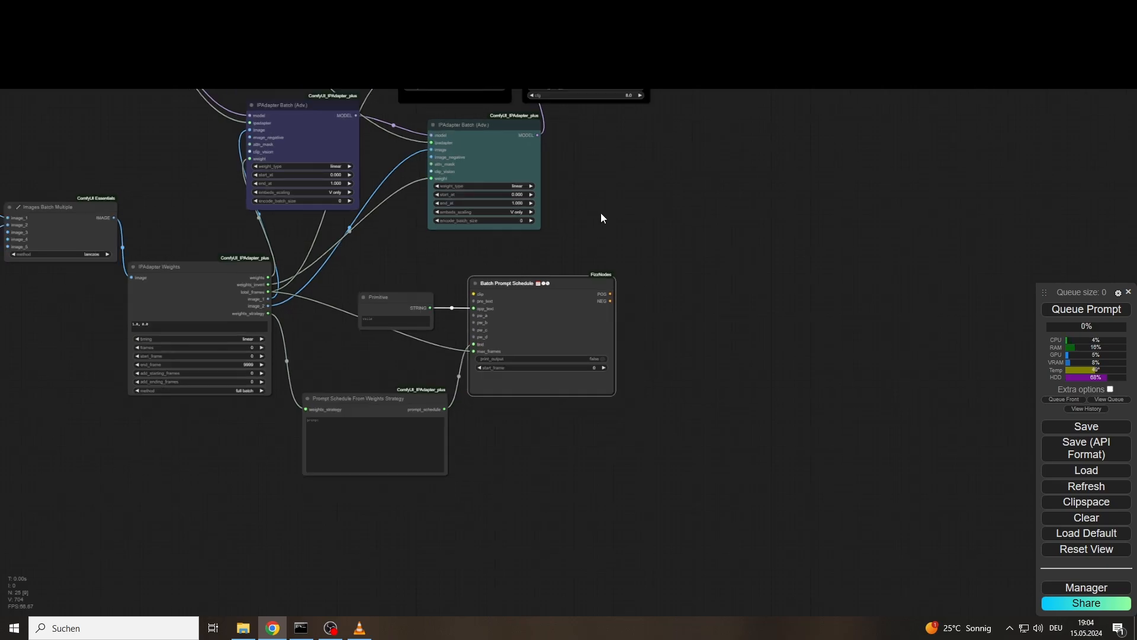
# Move SamplerCustom close to the Batch Prompt Schedule node and connect the POS output to the sampler's positive input
pyautogui.moveTo(600, 212); pyautogui.dragTo(573, 295)
pyautogui.moveTo(559, 107); pyautogui.dragTo(646, 256)
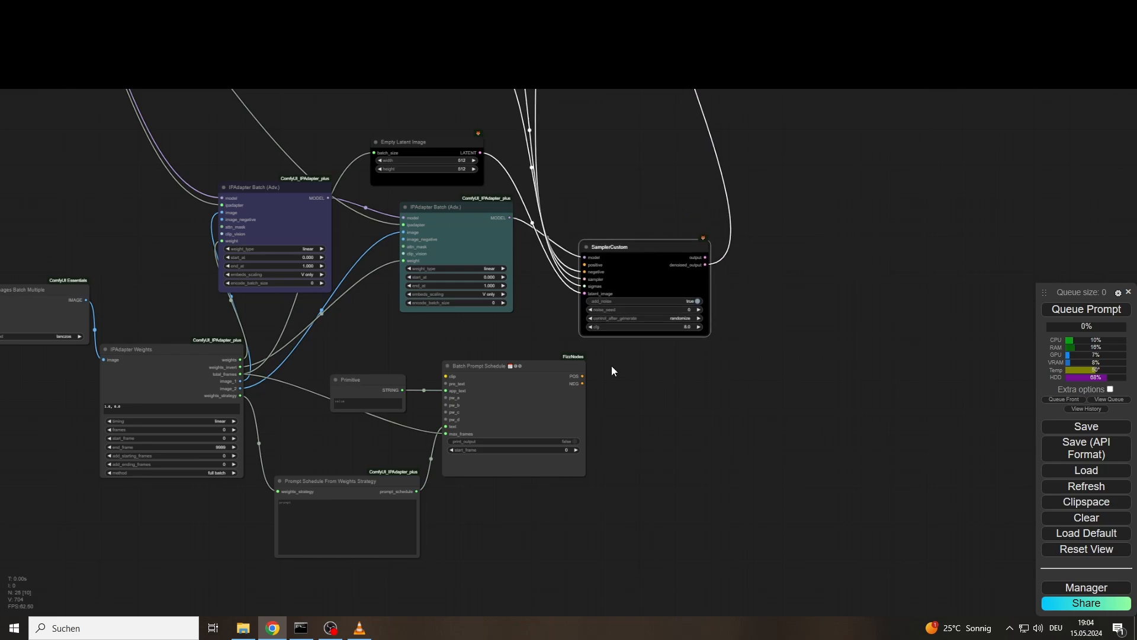
pyautogui.moveTo(582, 375); pyautogui.dragTo(585, 265)
pyautogui.hotkey('alt', 'Tab')
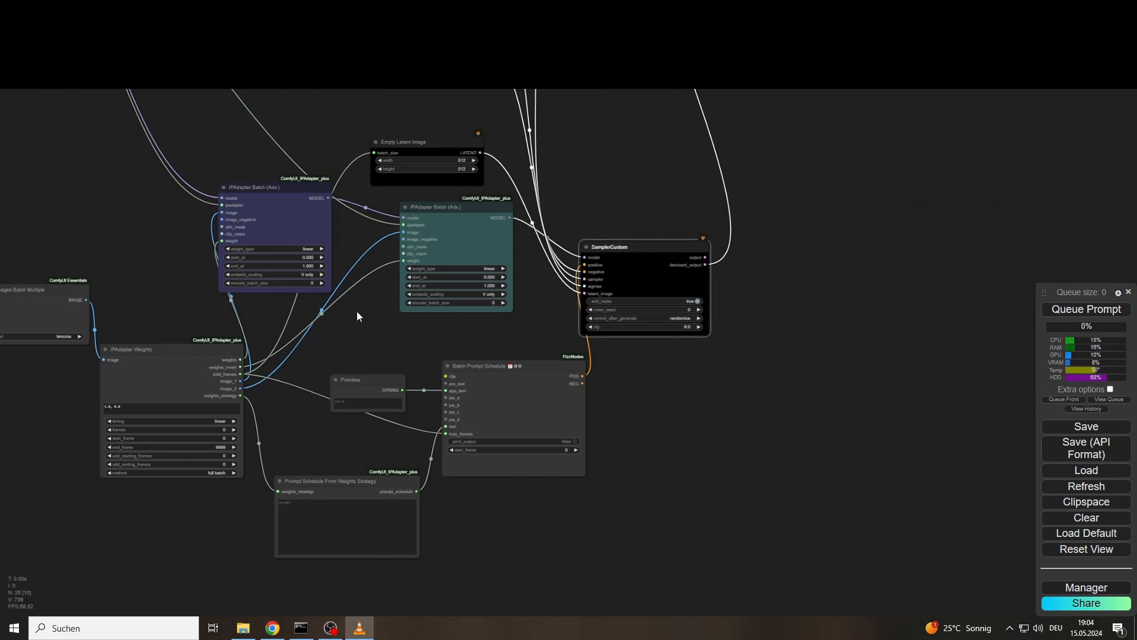
# Connect the checkpoint loader's CLIP output to the clip input of Batch Prompt Schedule
pyautogui.click(273, 247)
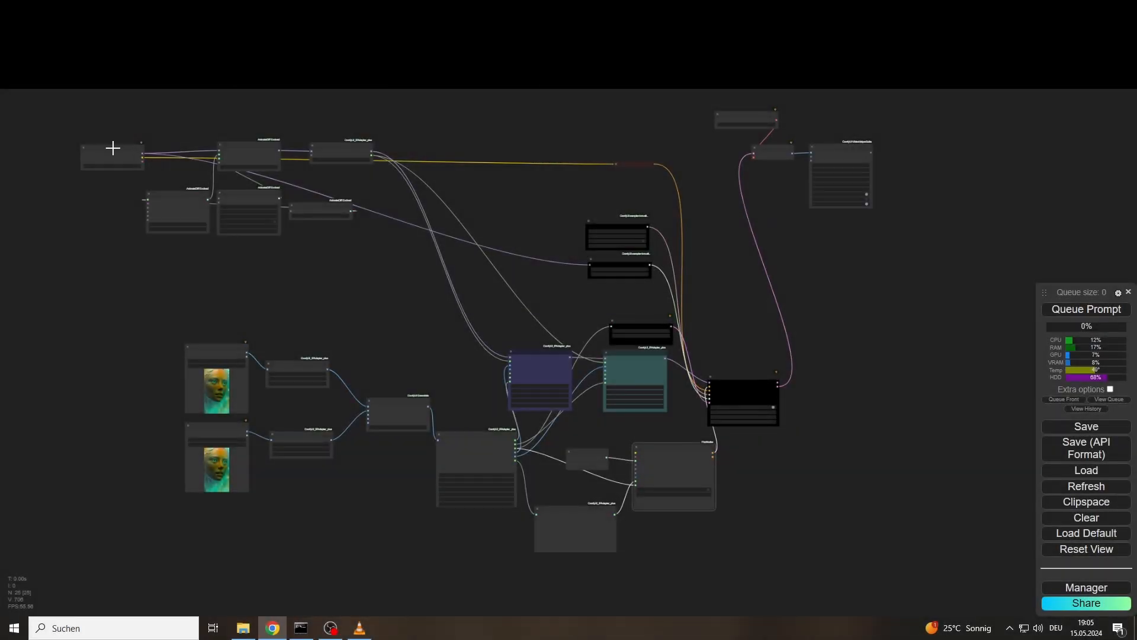
pyautogui.moveTo(112, 147); pyautogui.dragTo(682, 466)
pyautogui.scroll(1, 214, 285)
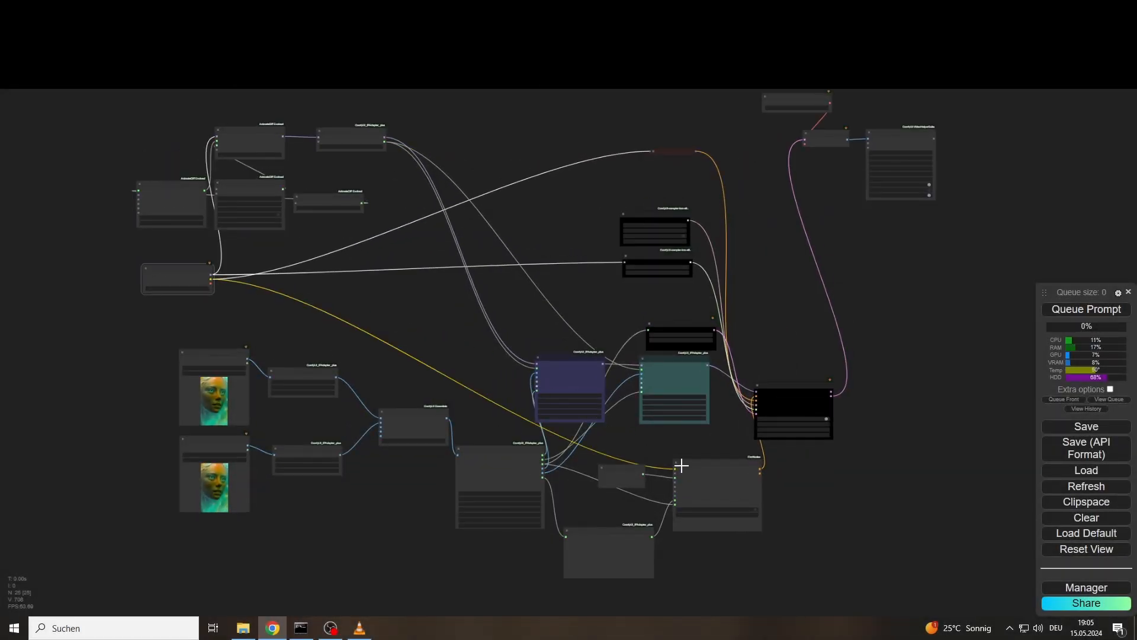
# Line up the SamplerLCMCycle and LCMScheduler nodes above SamplerCustom and set the LCMScheduler steps to 10
pyautogui.moveTo(598, 322); pyautogui.dragTo(472, 326)
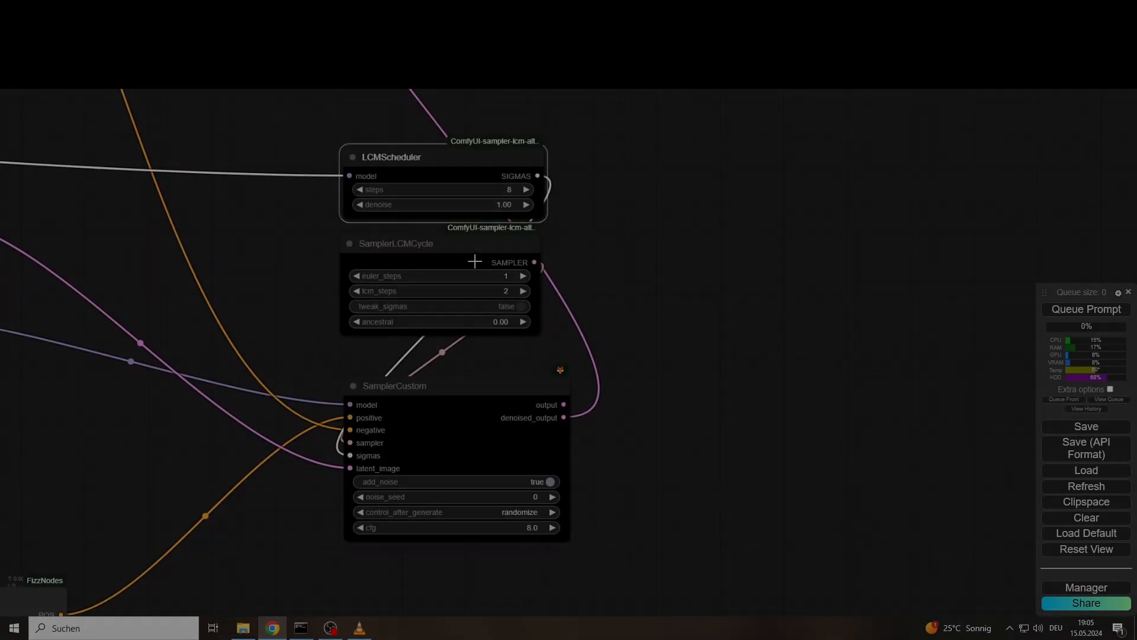
pyautogui.moveTo(474, 255); pyautogui.dragTo(491, 259)
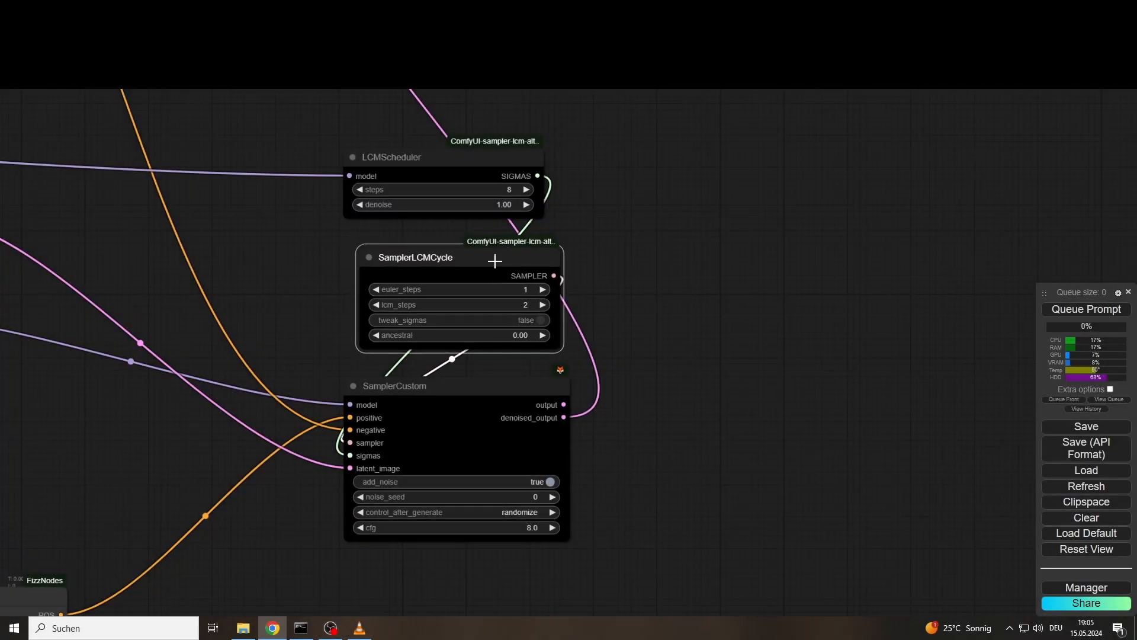
pyautogui.click(487, 160)
pyautogui.moveTo(487, 160); pyautogui.dragTo(494, 165)
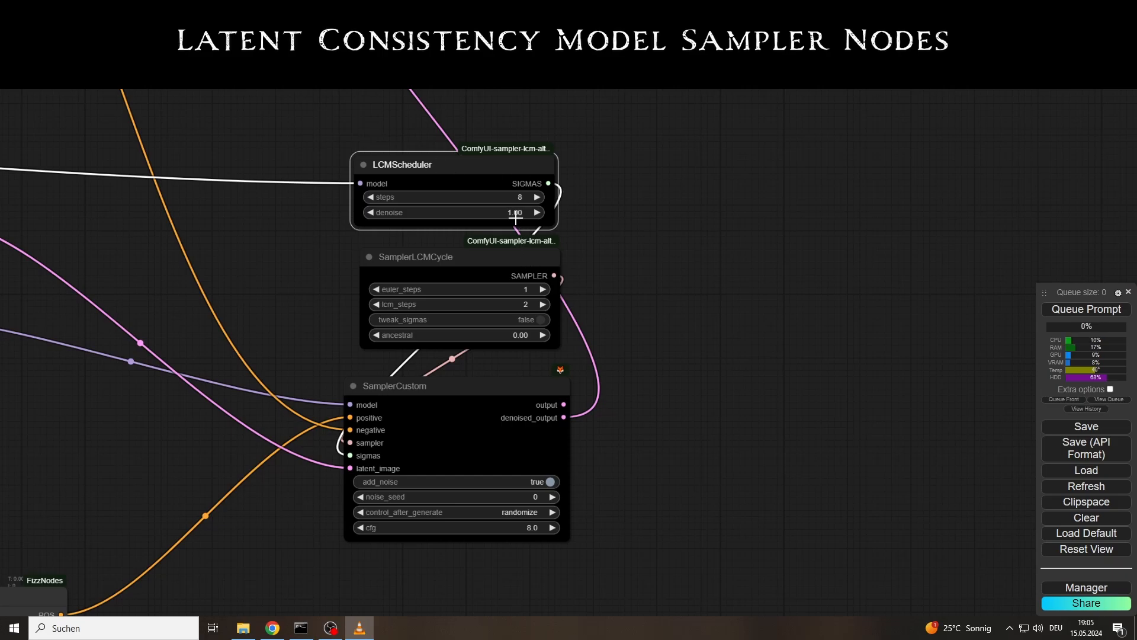
pyautogui.click(536, 198)
pyautogui.click(536, 197)
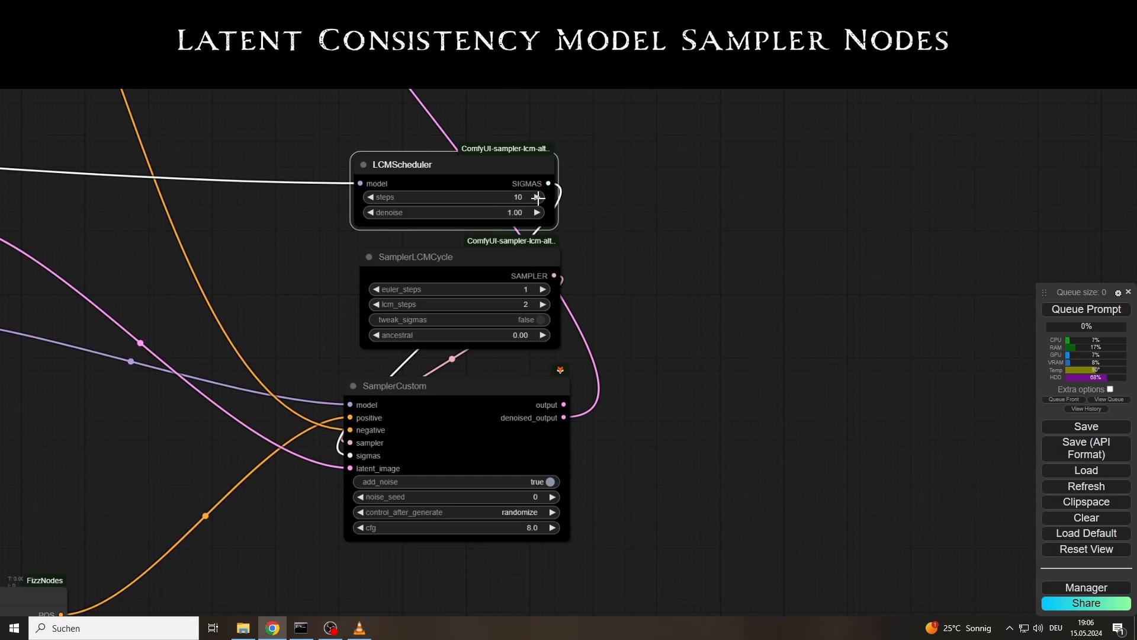
# Set SamplerLCMCycle to 1 euler step, 1 lcm step and ancestral 1.00, and set tweak_sigmas to true
pyautogui.click(540, 289)
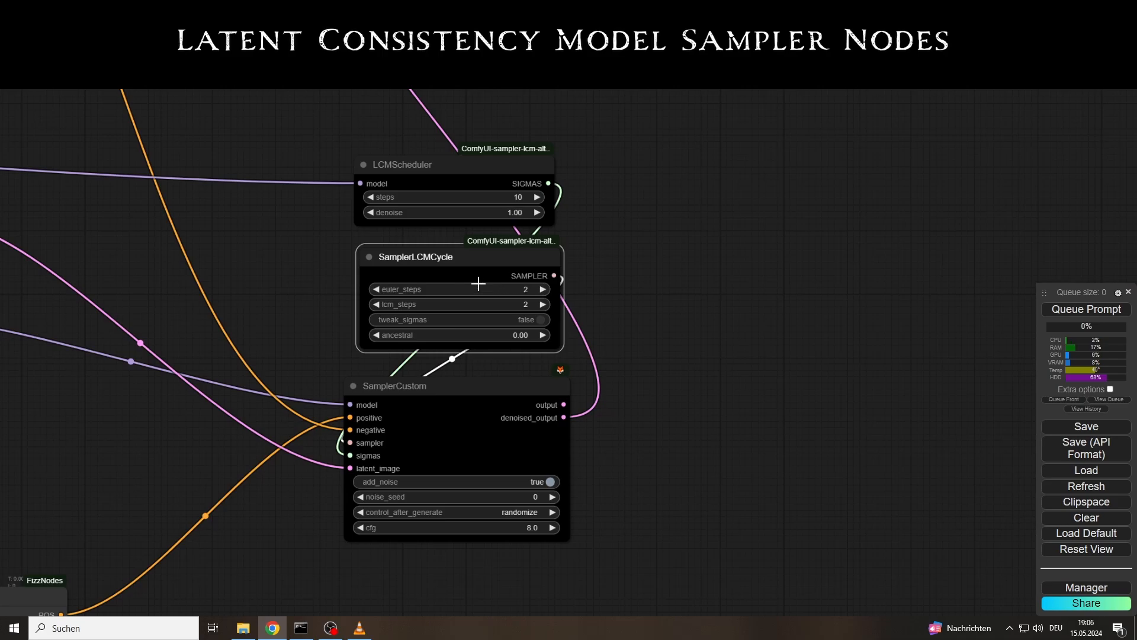
pyautogui.moveTo(478, 285); pyautogui.dragTo(744, 290)
pyautogui.moveTo(444, 303); pyautogui.dragTo(567, 309)
pyautogui.moveTo(481, 289); pyautogui.dragTo(371, 302)
pyautogui.moveTo(442, 336); pyautogui.dragTo(620, 348)
pyautogui.click(544, 320)
# Set the cfg of SamplerCustom to 1.8 with add_noise set to true
pyautogui.click(552, 482)
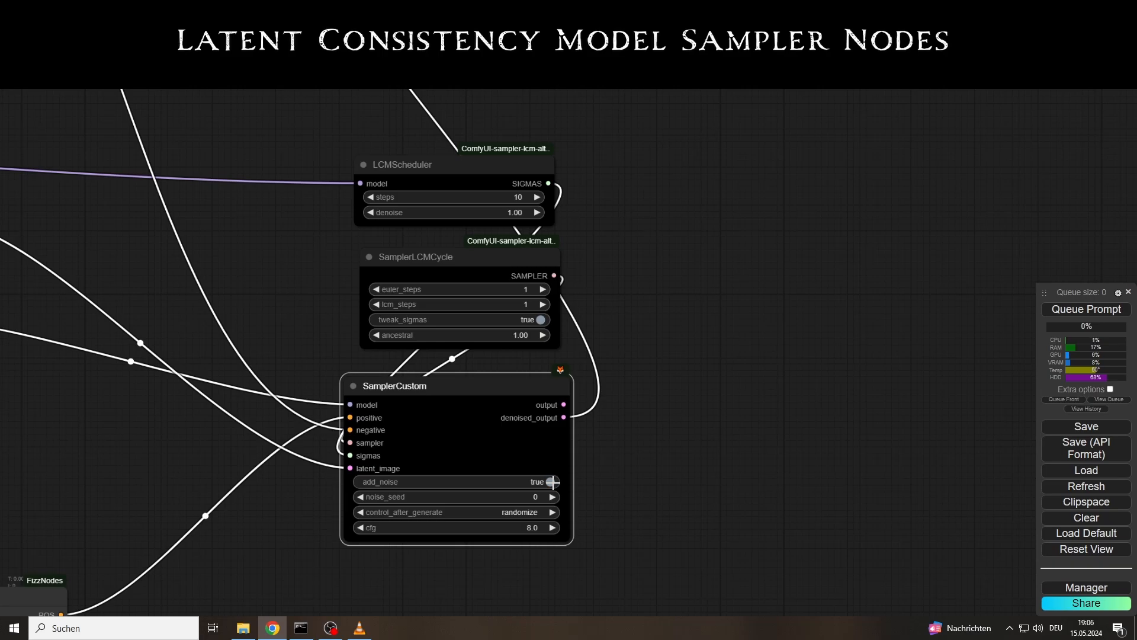
pyautogui.moveTo(520, 528); pyautogui.dragTo(480, 528)
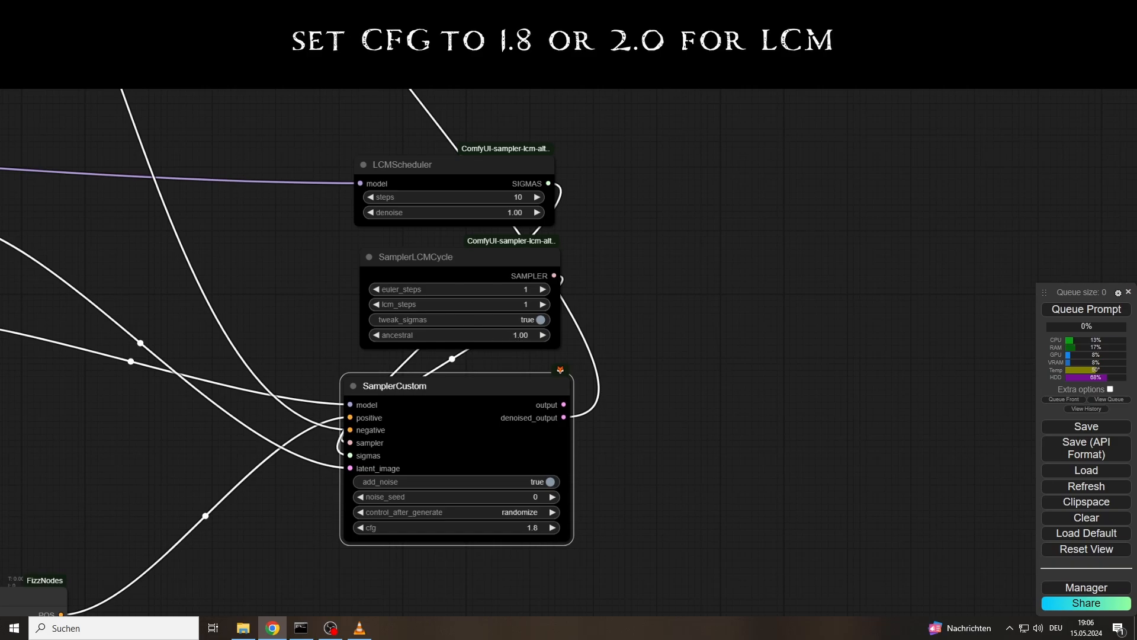
pyautogui.hotkey('alt', 'Tab')
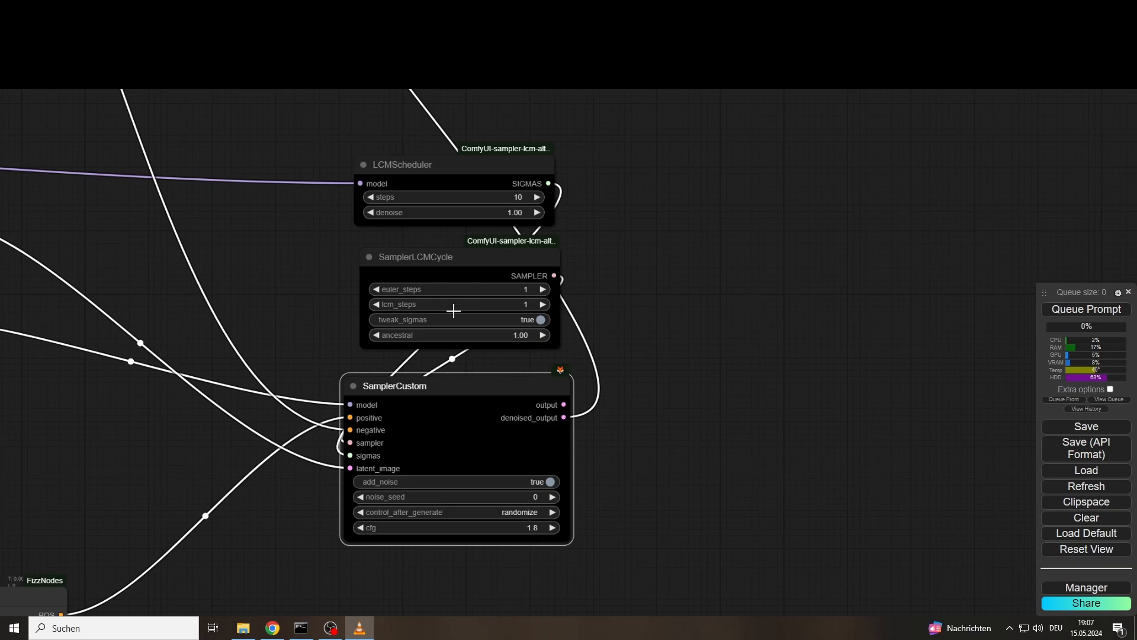
pyautogui.moveTo(518, 287); pyautogui.dragTo(523, 306)
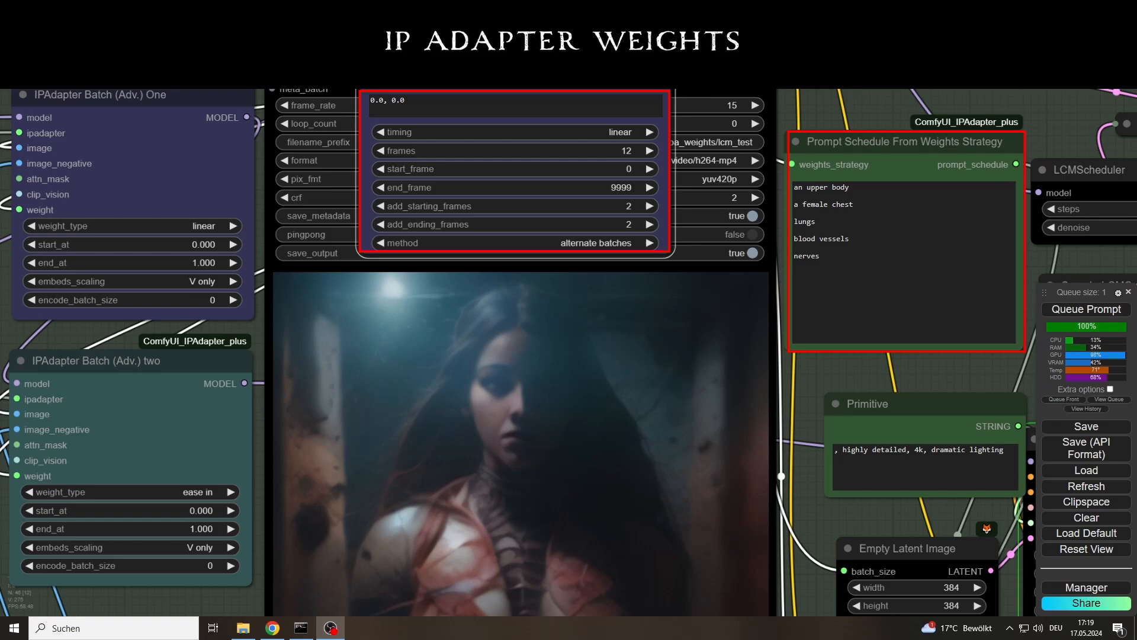
pyautogui.click(611, 131)
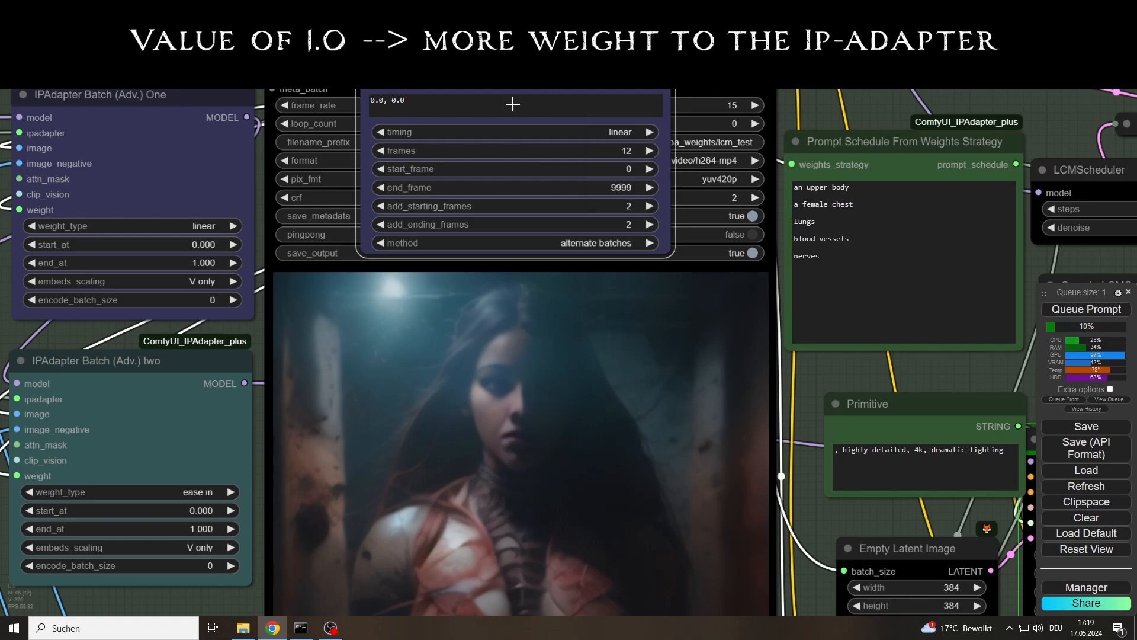
pyautogui.click(197, 222)
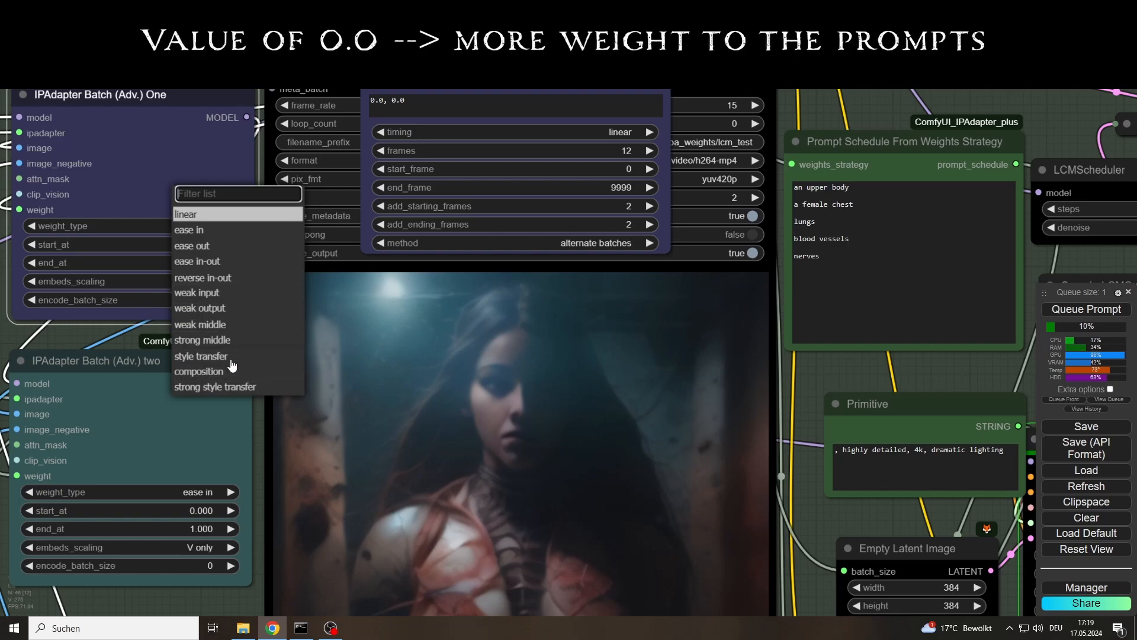
pyautogui.click(146, 176)
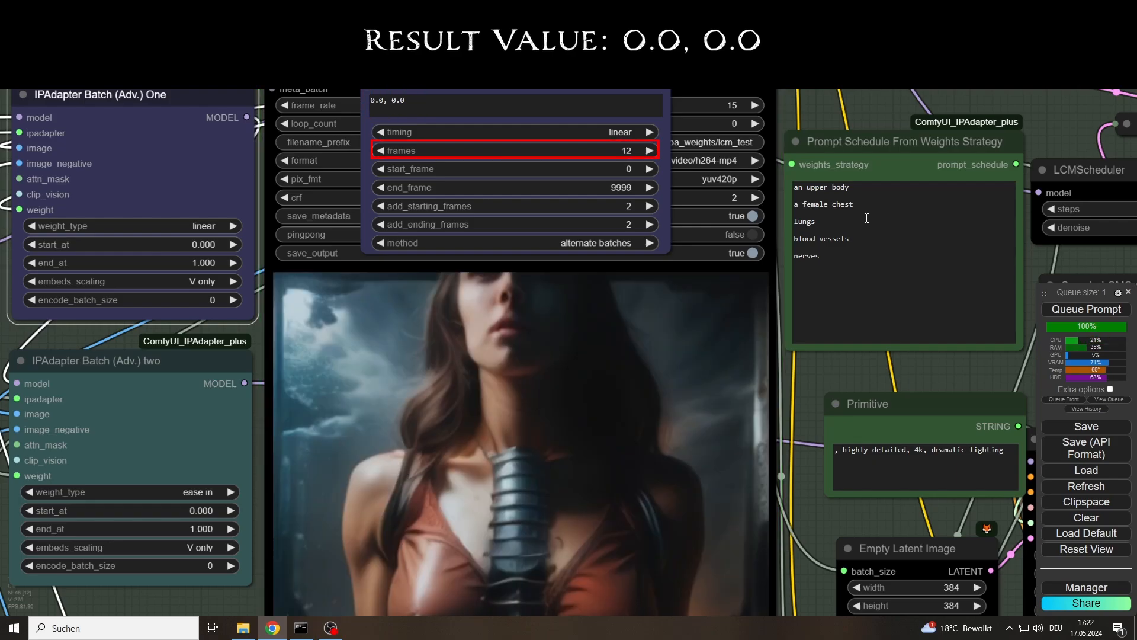
# Resume the Video Combine preview to review the 0.0, 0.0 weights result, and pause it again
pyautogui.rightClick(629, 323)
pyautogui.click(647, 324)
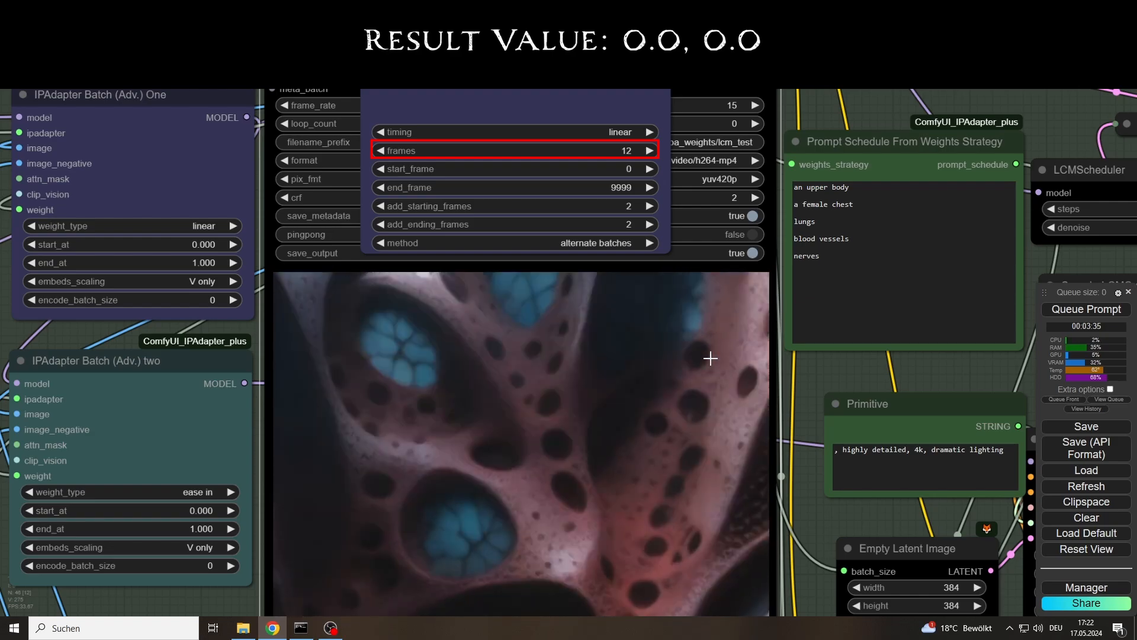
pyautogui.rightClick(710, 358)
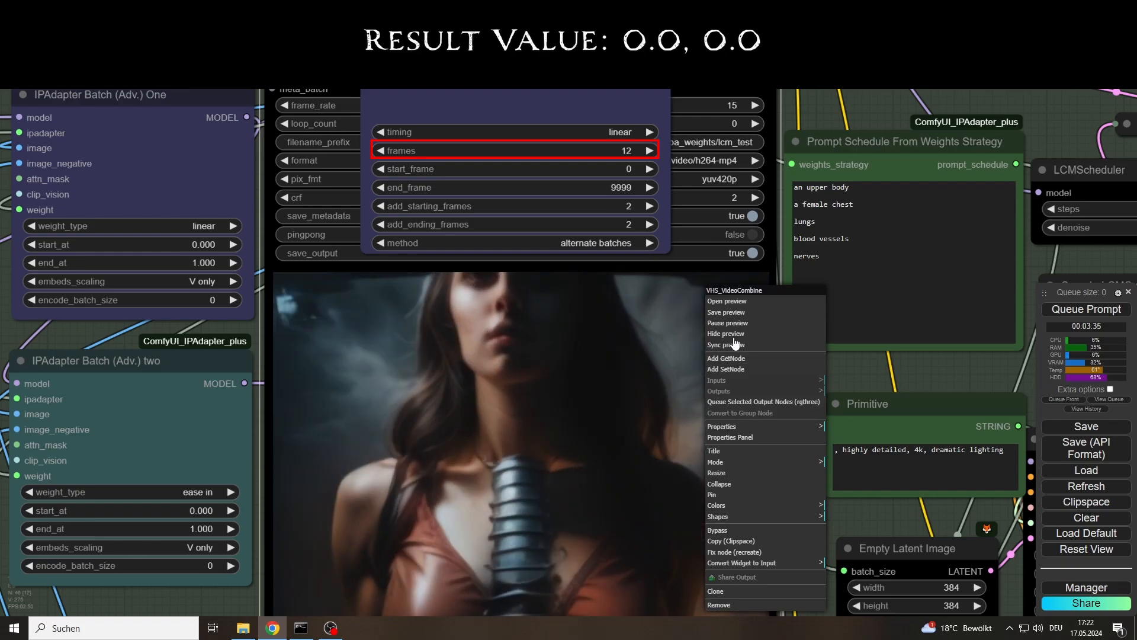
pyautogui.click(734, 323)
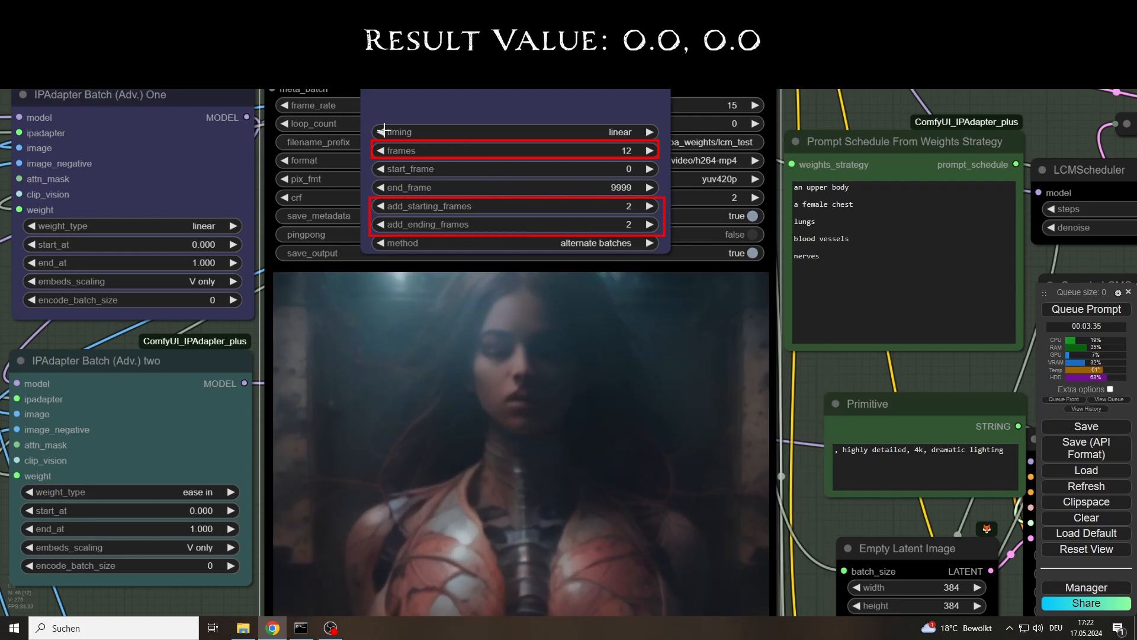
# Set the IPAdapter Weights values to 1.0, 1.0 and play the resulting Video Combine preview before pausing it
pyautogui.click(452, 98)
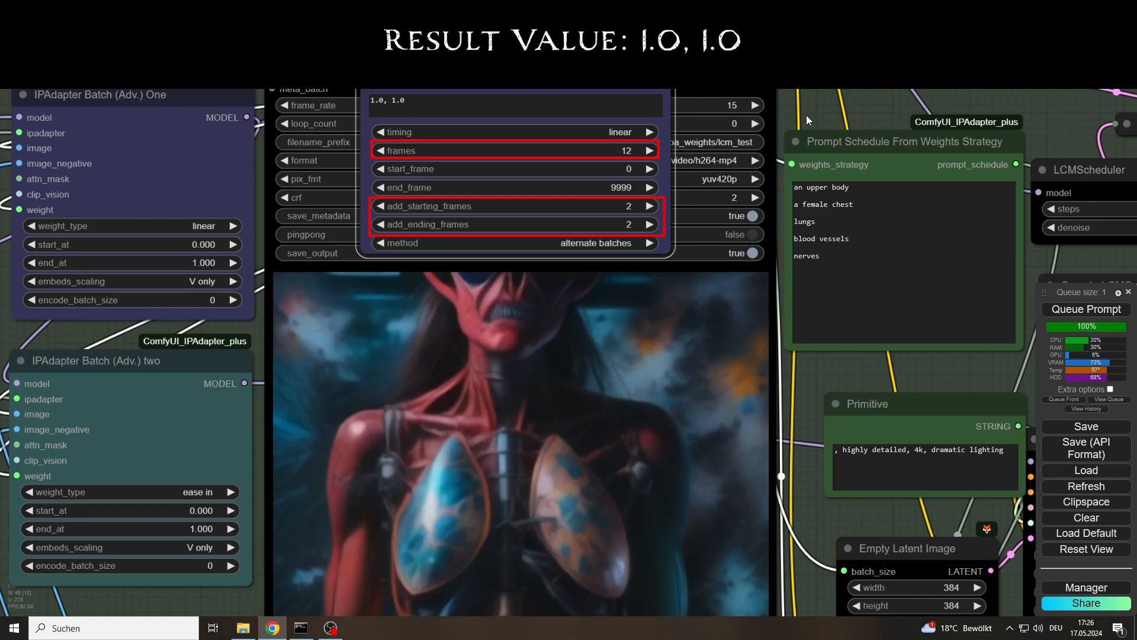
pyautogui.rightClick(631, 414)
pyautogui.click(669, 324)
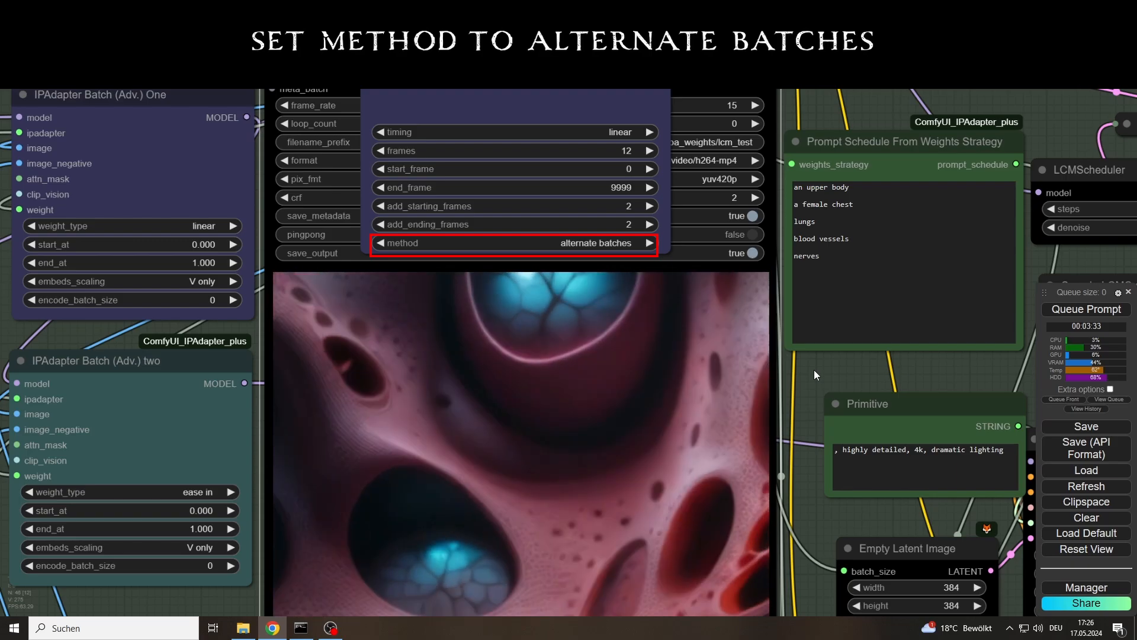
pyautogui.rightClick(671, 330)
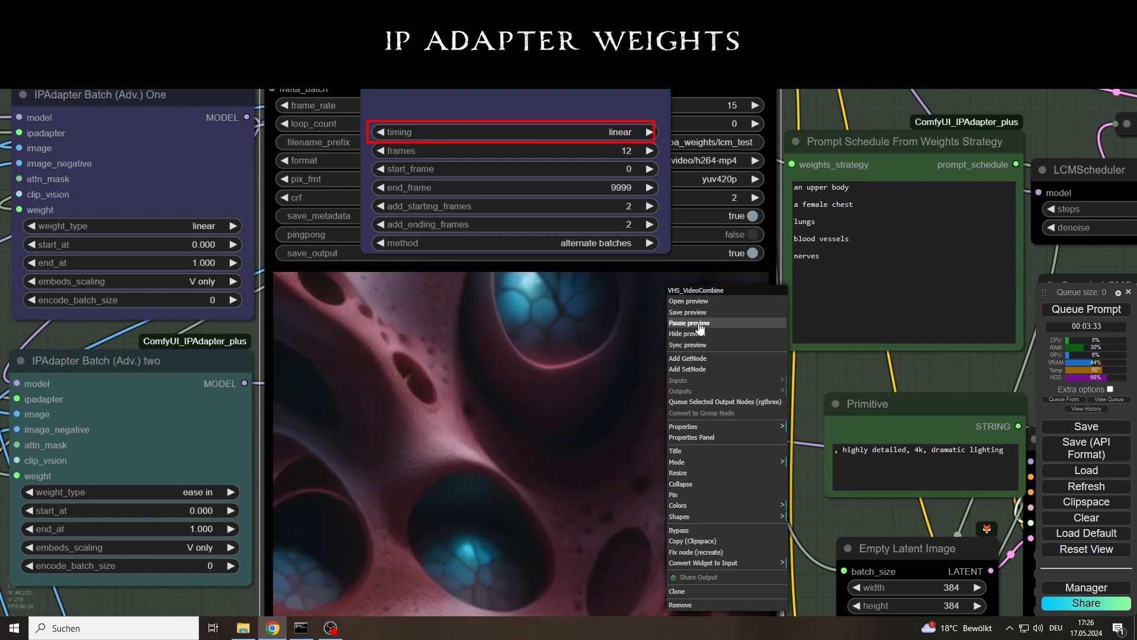
pyautogui.click(698, 323)
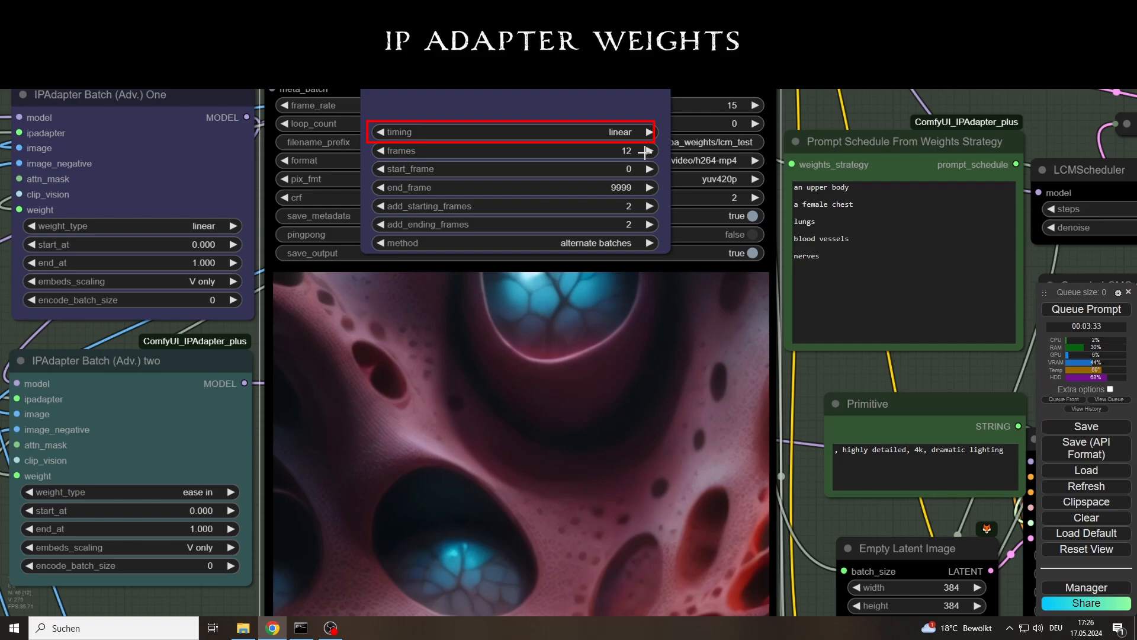
# Set the IPAdapter Weights values to 0.5, 0.5 and resume the Video Combine preview of the result
pyautogui.click(579, 110)
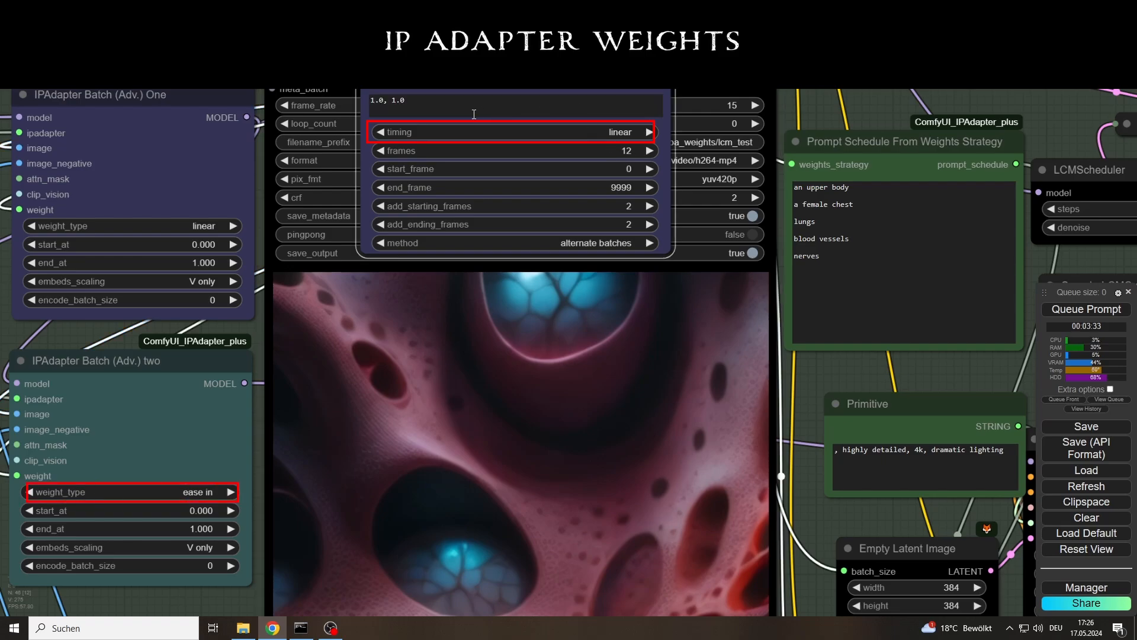
pyautogui.click(392, 118)
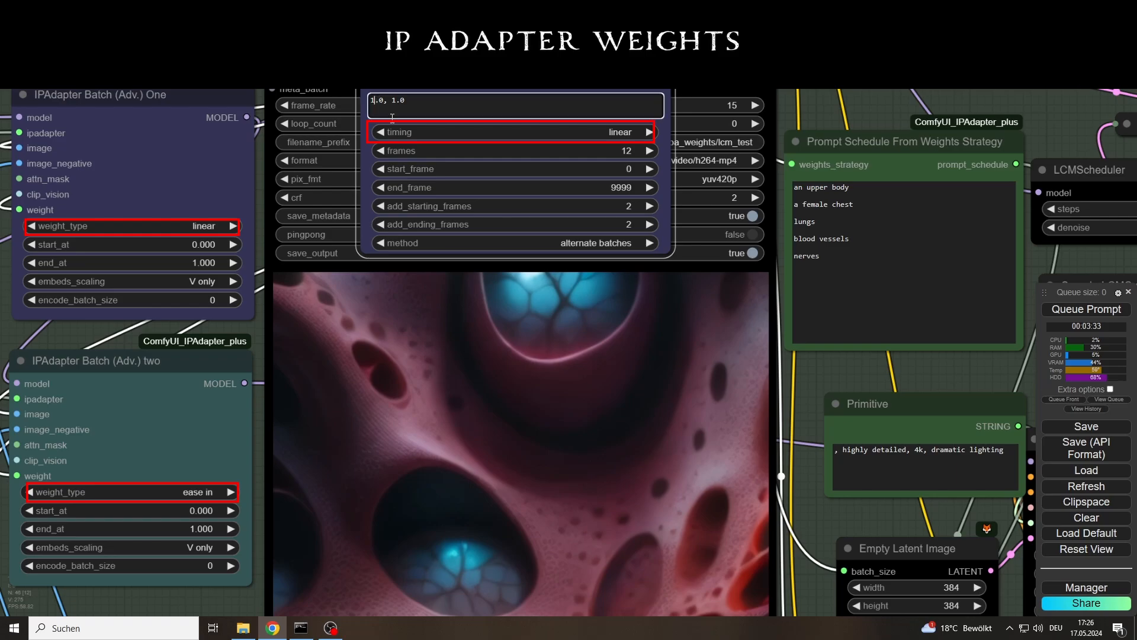
pyautogui.press('BackSpace')
pyautogui.write('0')
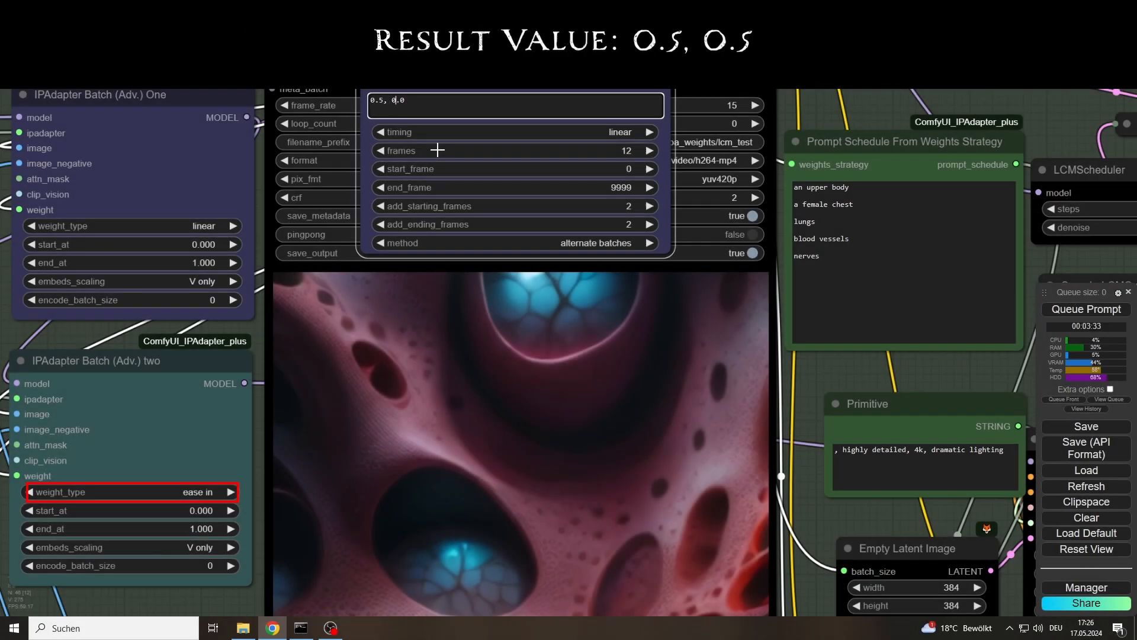
pyautogui.press('Right')
pyautogui.press('Right')
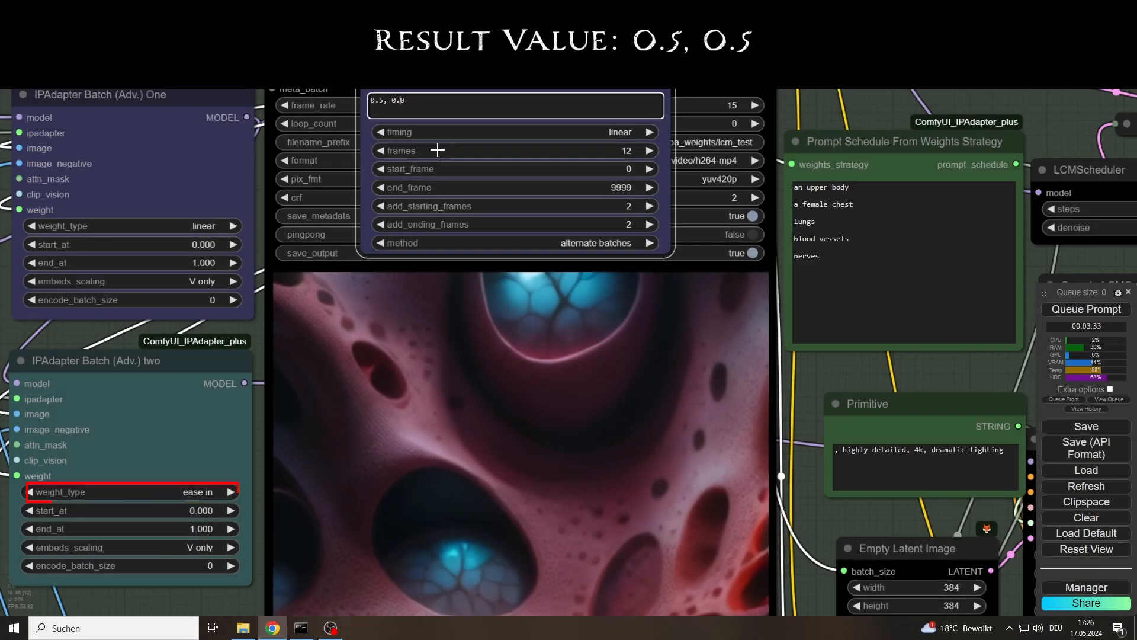
pyautogui.write('5')
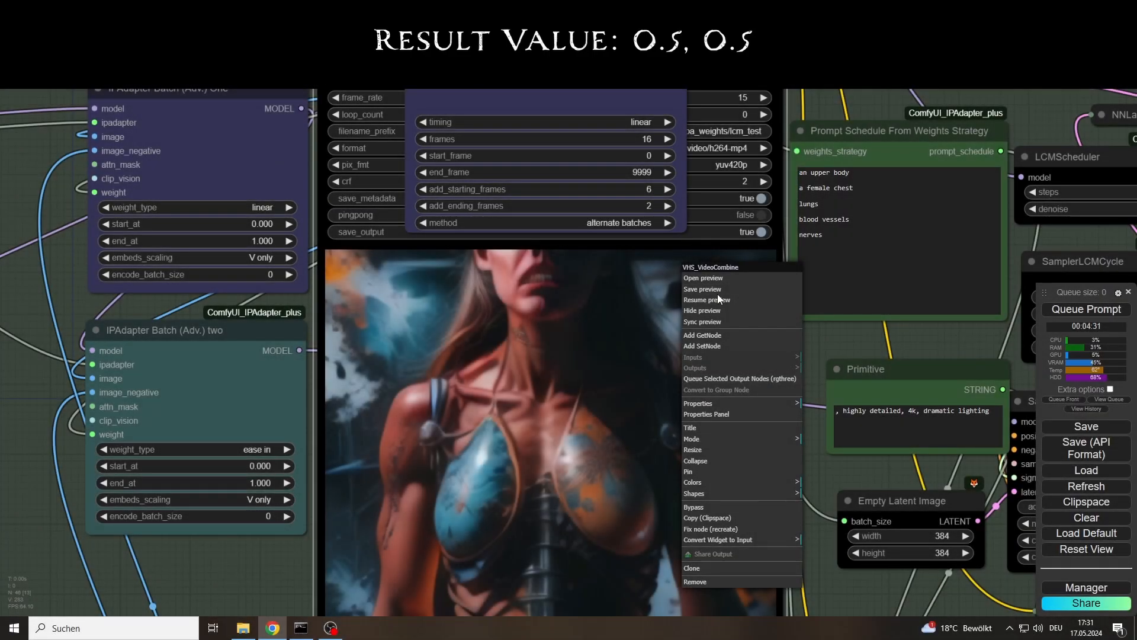
pyautogui.click(718, 300)
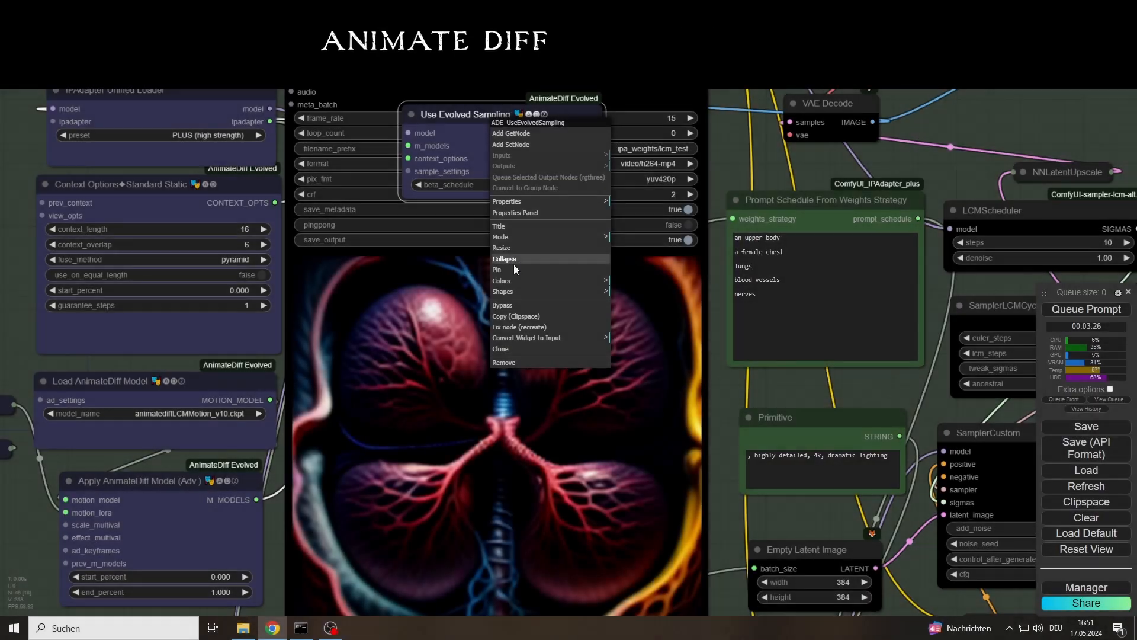
# Set the beta_schedule of Use Evolved Sampling to sqrt_linear (AnimateDiff) and queue the prompt
pyautogui.click(566, 184)
pyautogui.click(568, 218)
pyautogui.hotkey('ctrl', 'Return')
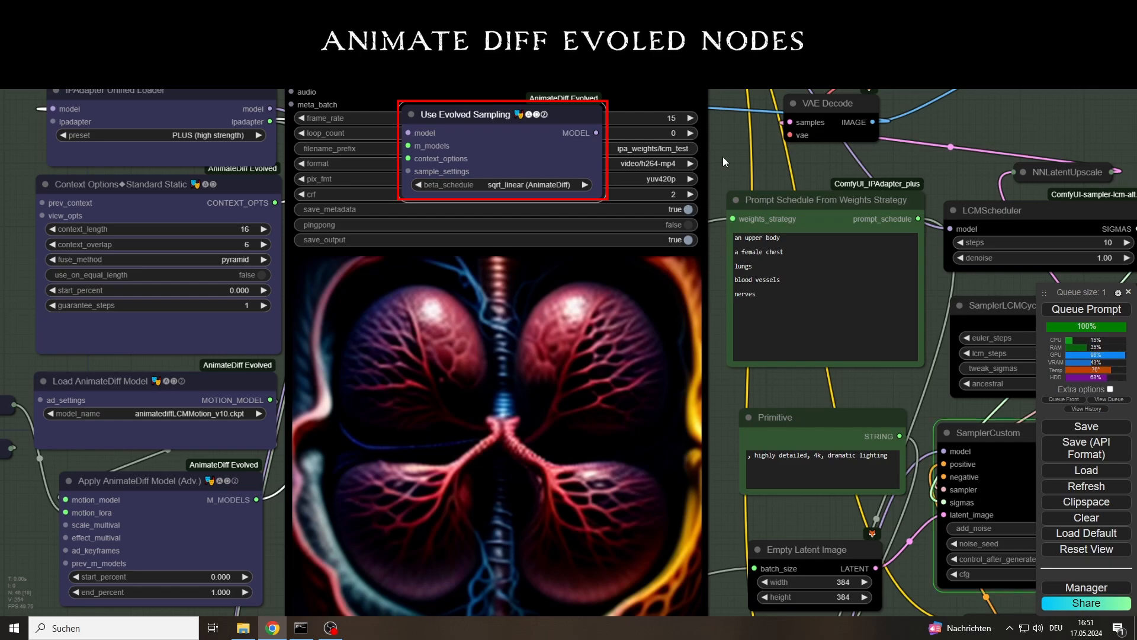
# Review the beta_schedule options of Use Evolved Sampling, keep sqrt_linear (AnimateDiff), and resume the Video Combine preview of its result
pyautogui.click(560, 185)
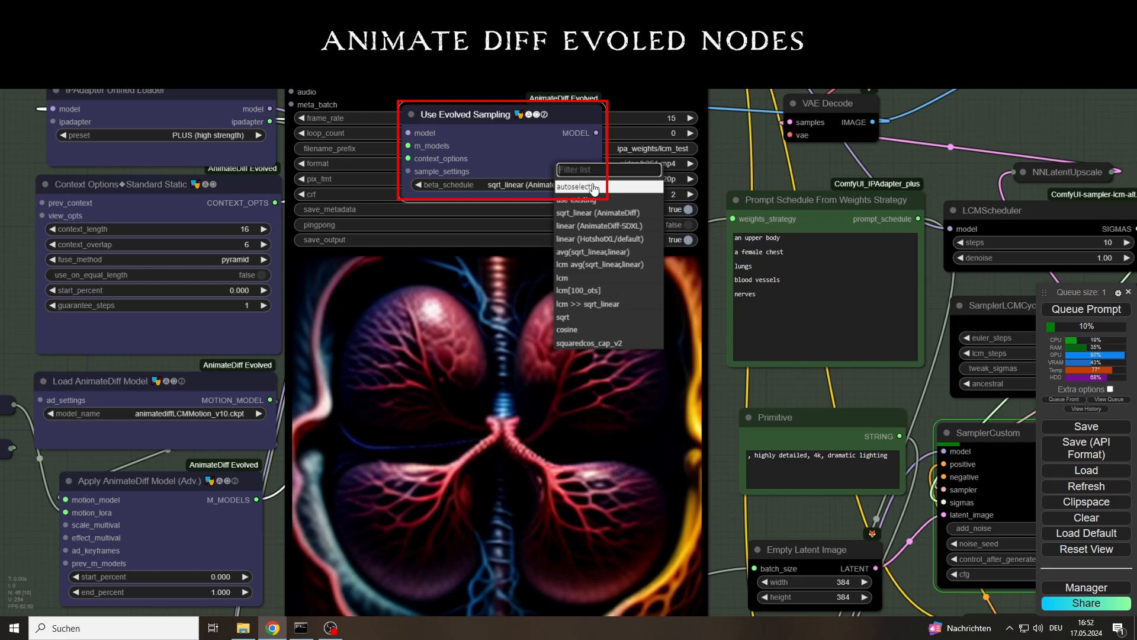
pyautogui.click(543, 148)
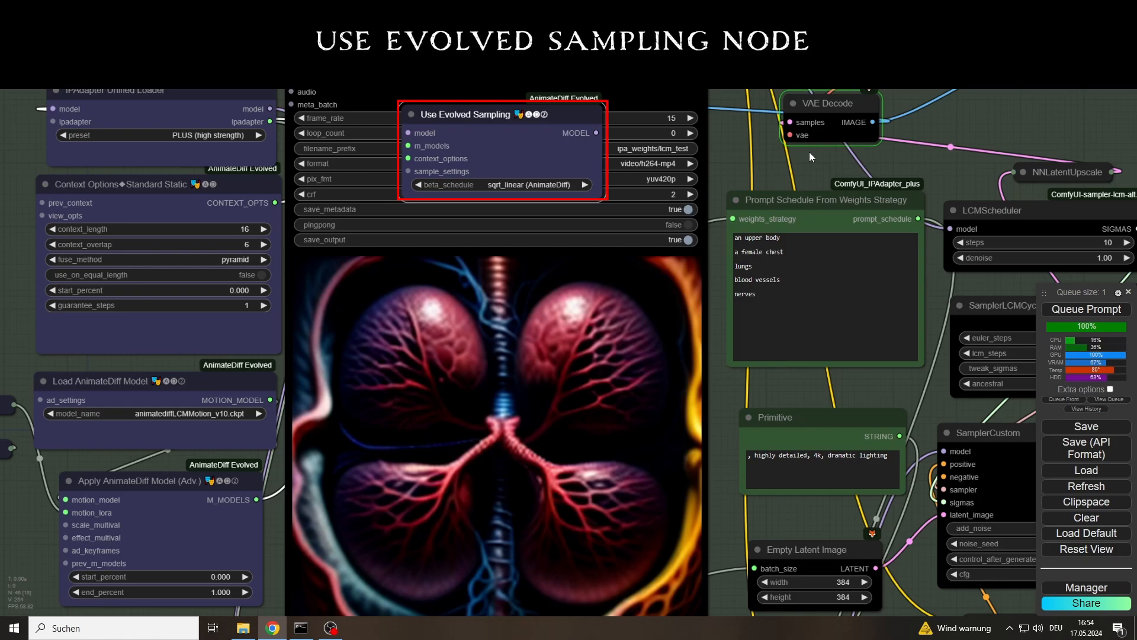
pyautogui.rightClick(590, 293)
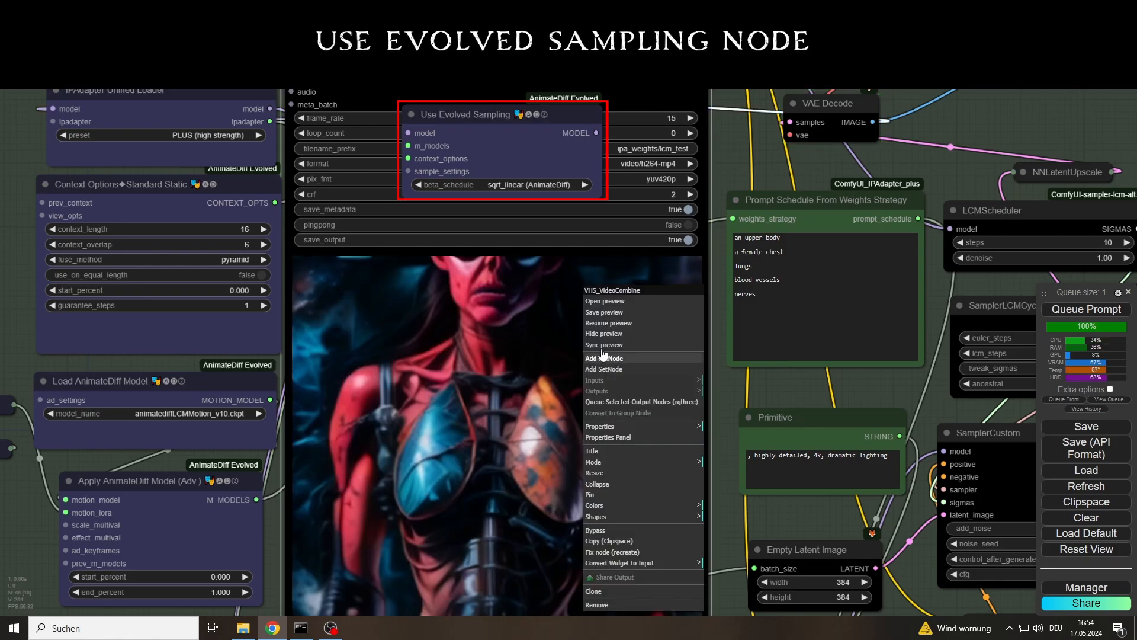
pyautogui.click(622, 324)
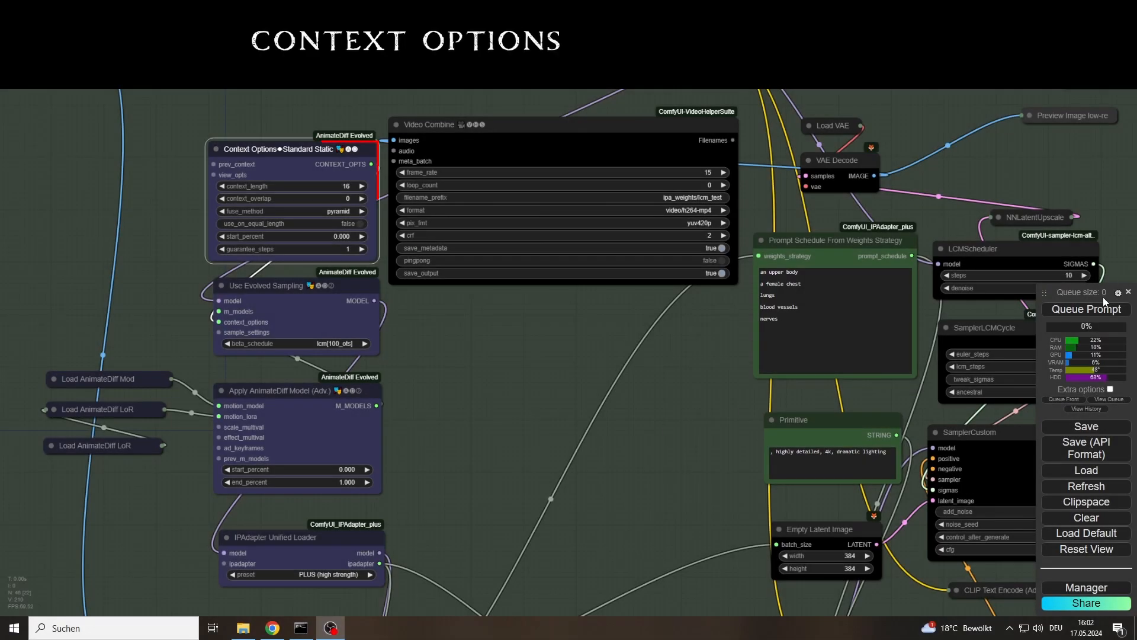
# Queue the prompt with the Context Options context_overlap at 0 and resume the Video Combine preview of the result
pyautogui.click(1104, 305)
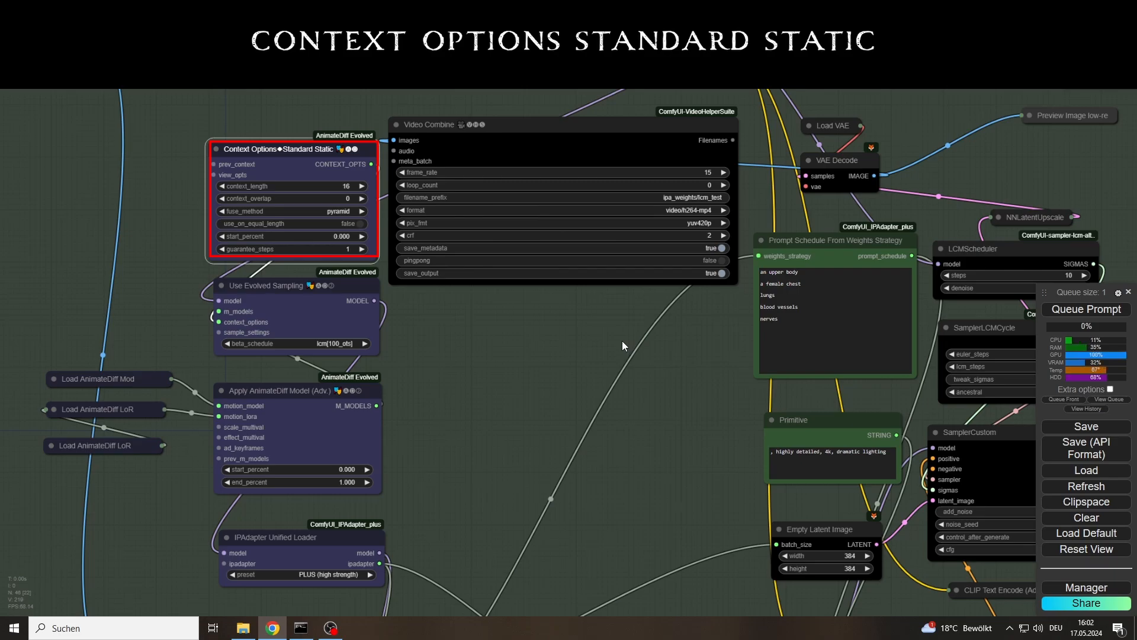
pyautogui.moveTo(615, 341); pyautogui.dragTo(549, 325)
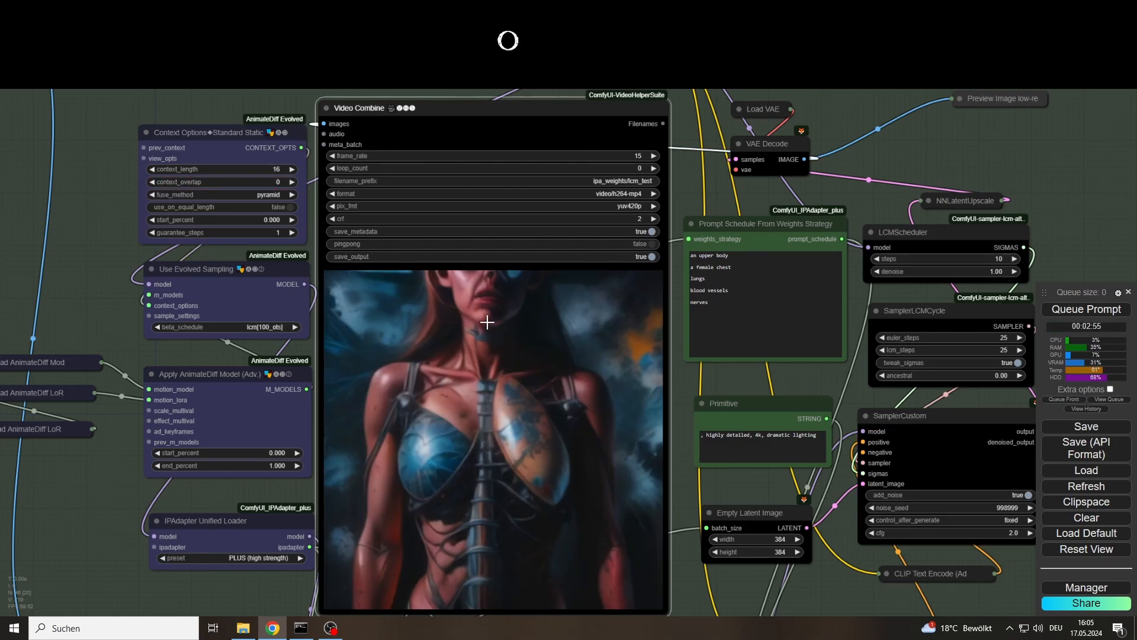
pyautogui.rightClick(489, 293)
pyautogui.click(520, 324)
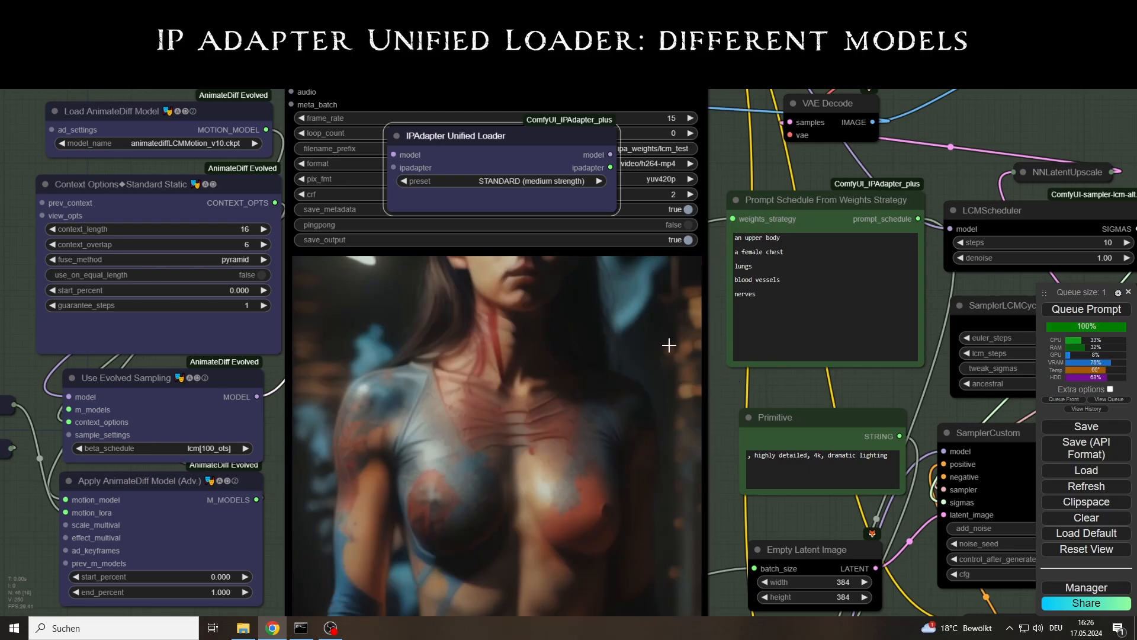
# Play the Video Combine previews for the IPAdapter Unified Loader presets STANDARD (medium strength) and FULL FACE - SD1.5 only (portraits stronger)
pyautogui.rightClick(669, 287)
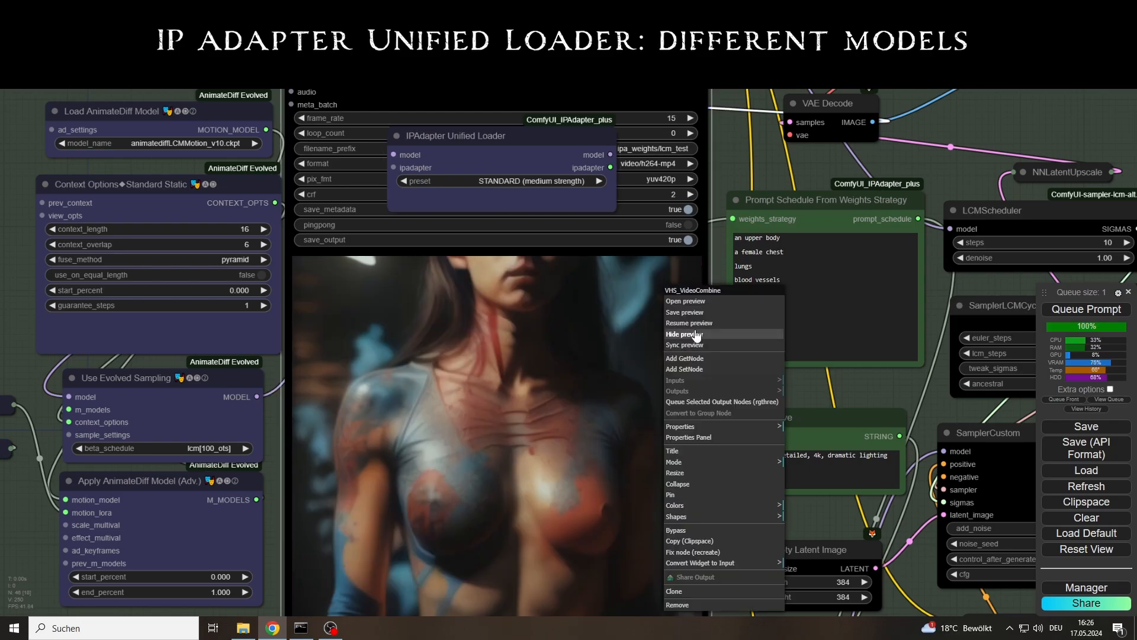
pyautogui.click(699, 325)
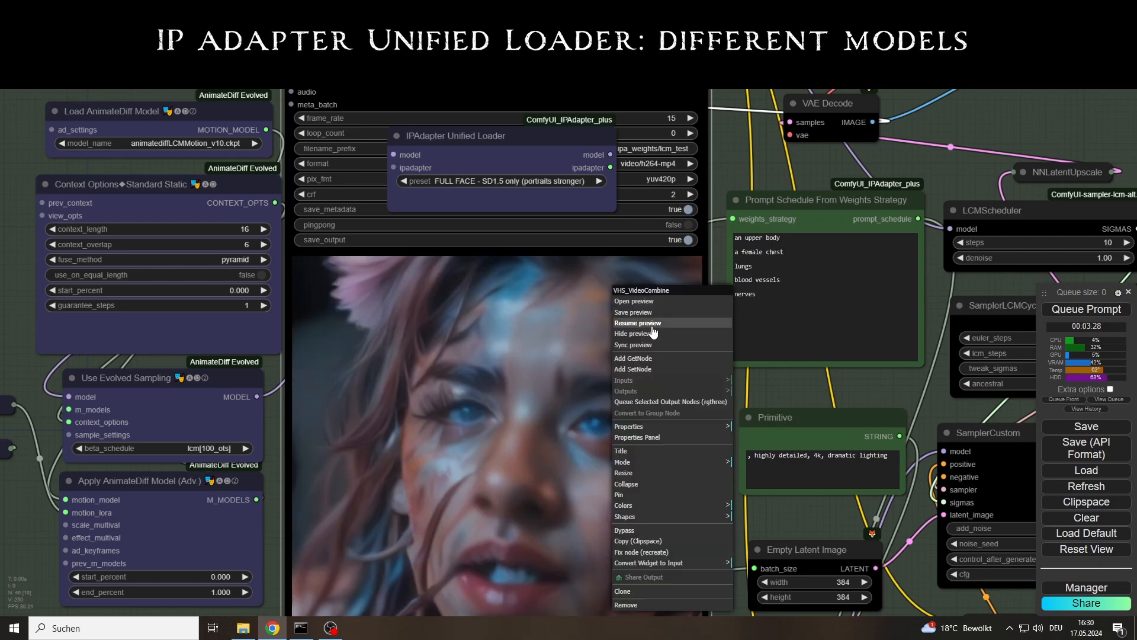
pyautogui.click(703, 393)
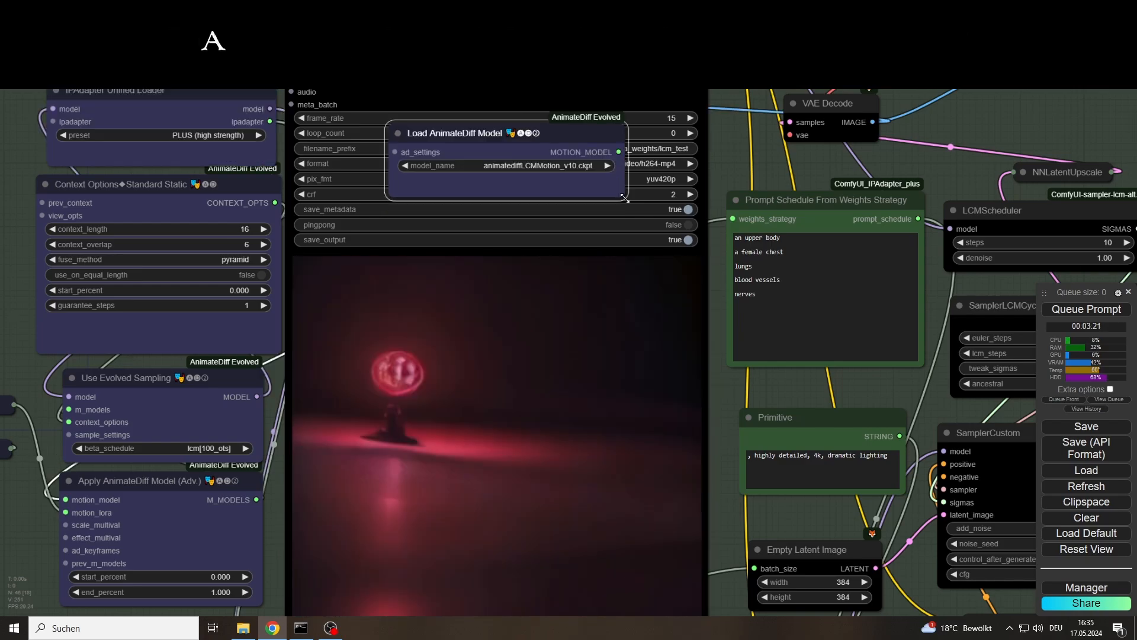
# Reposition the Load AnimateDiff Model node, set its model_name to AnimateLCM_sd15_t2v.ckpt, and resume the Video Combine preview of the result
pyautogui.moveTo(593, 151); pyautogui.dragTo(553, 143)
pyautogui.rightClick(551, 135)
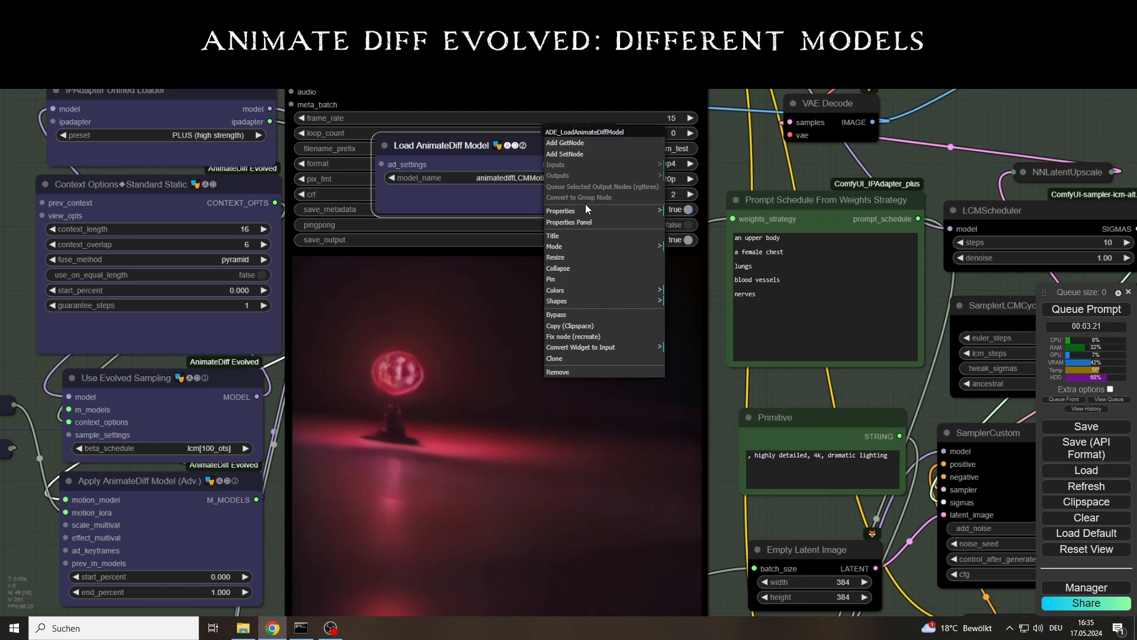
pyautogui.click(559, 277)
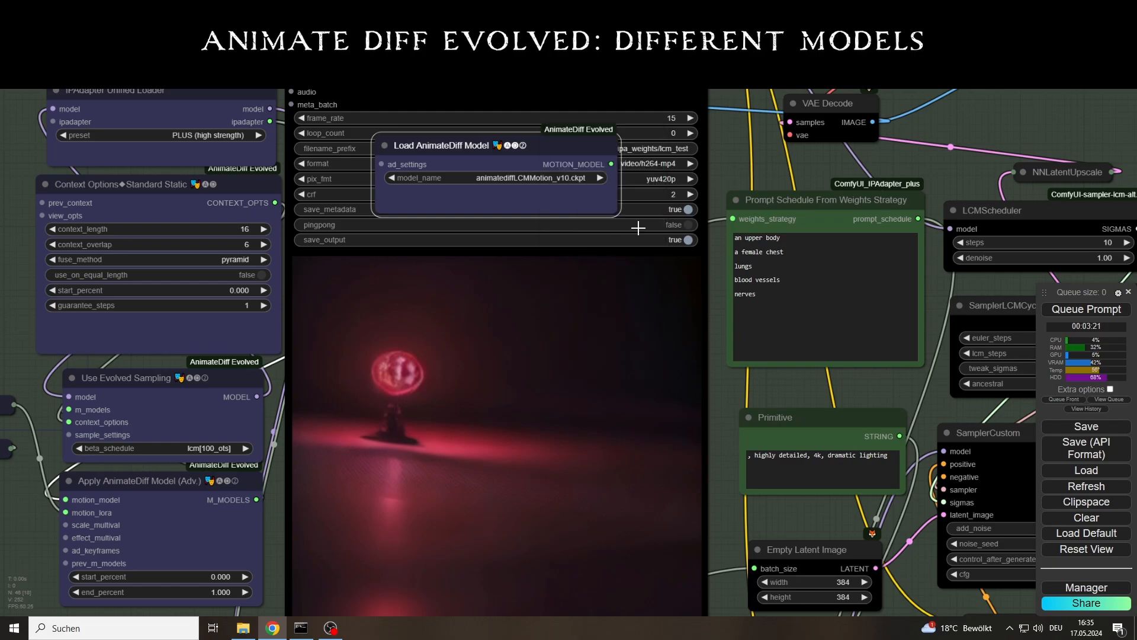
pyautogui.click(545, 177)
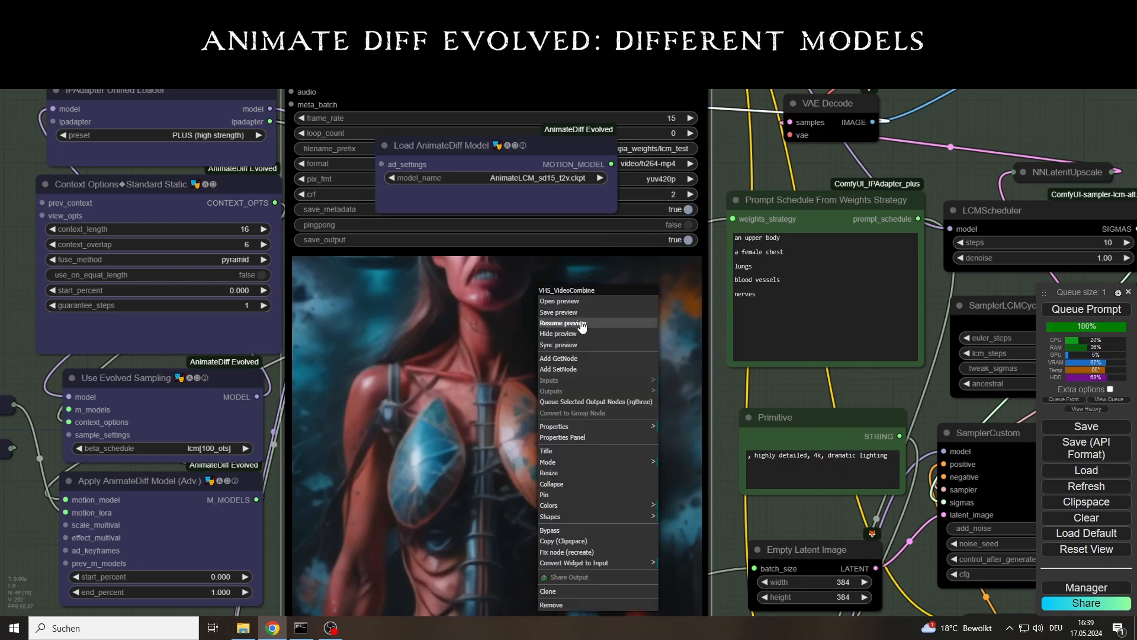
pyautogui.click(581, 324)
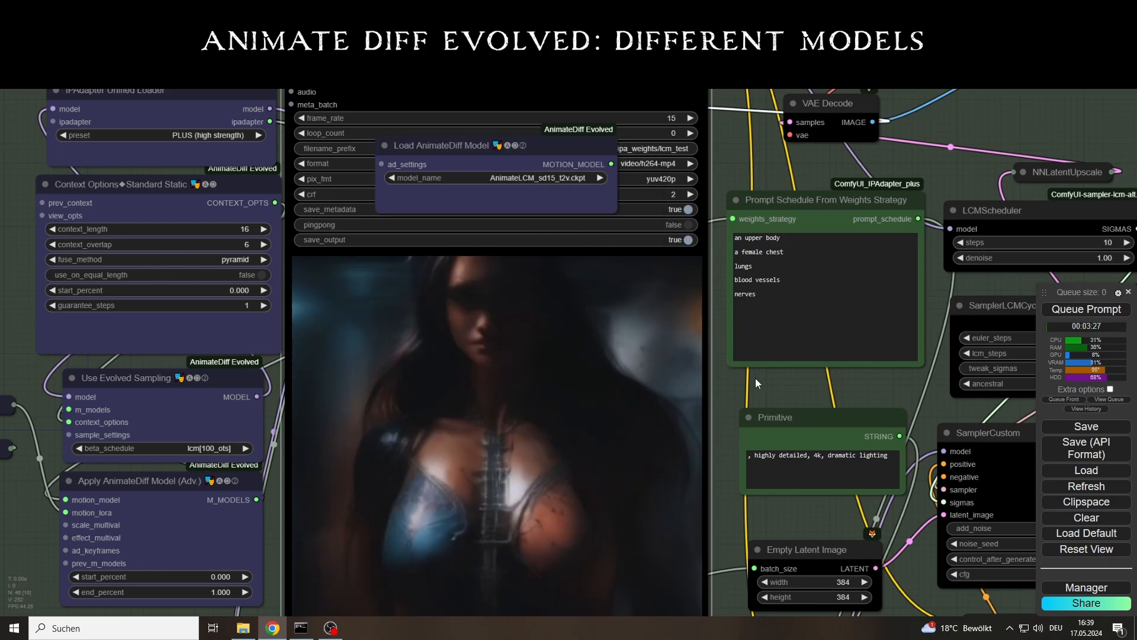